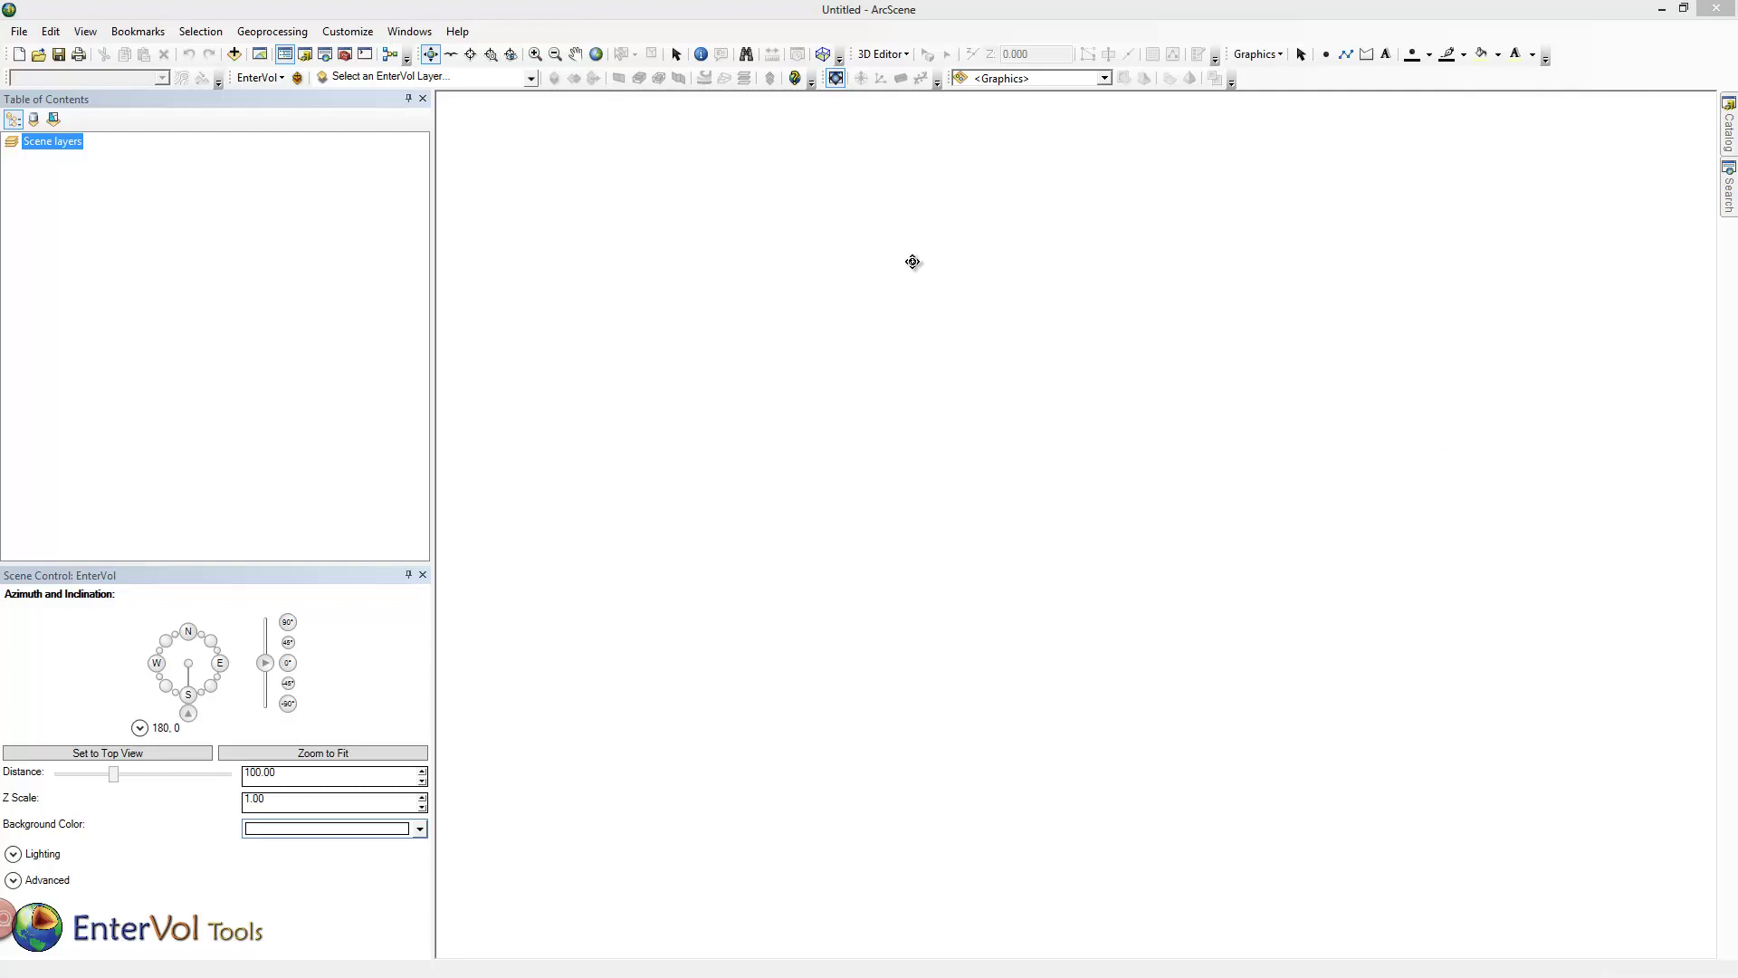
Create a new EnterVol project file named 'Painting Facility Geology'.
{"action": "left_click", "coordinate": [296, 77]}
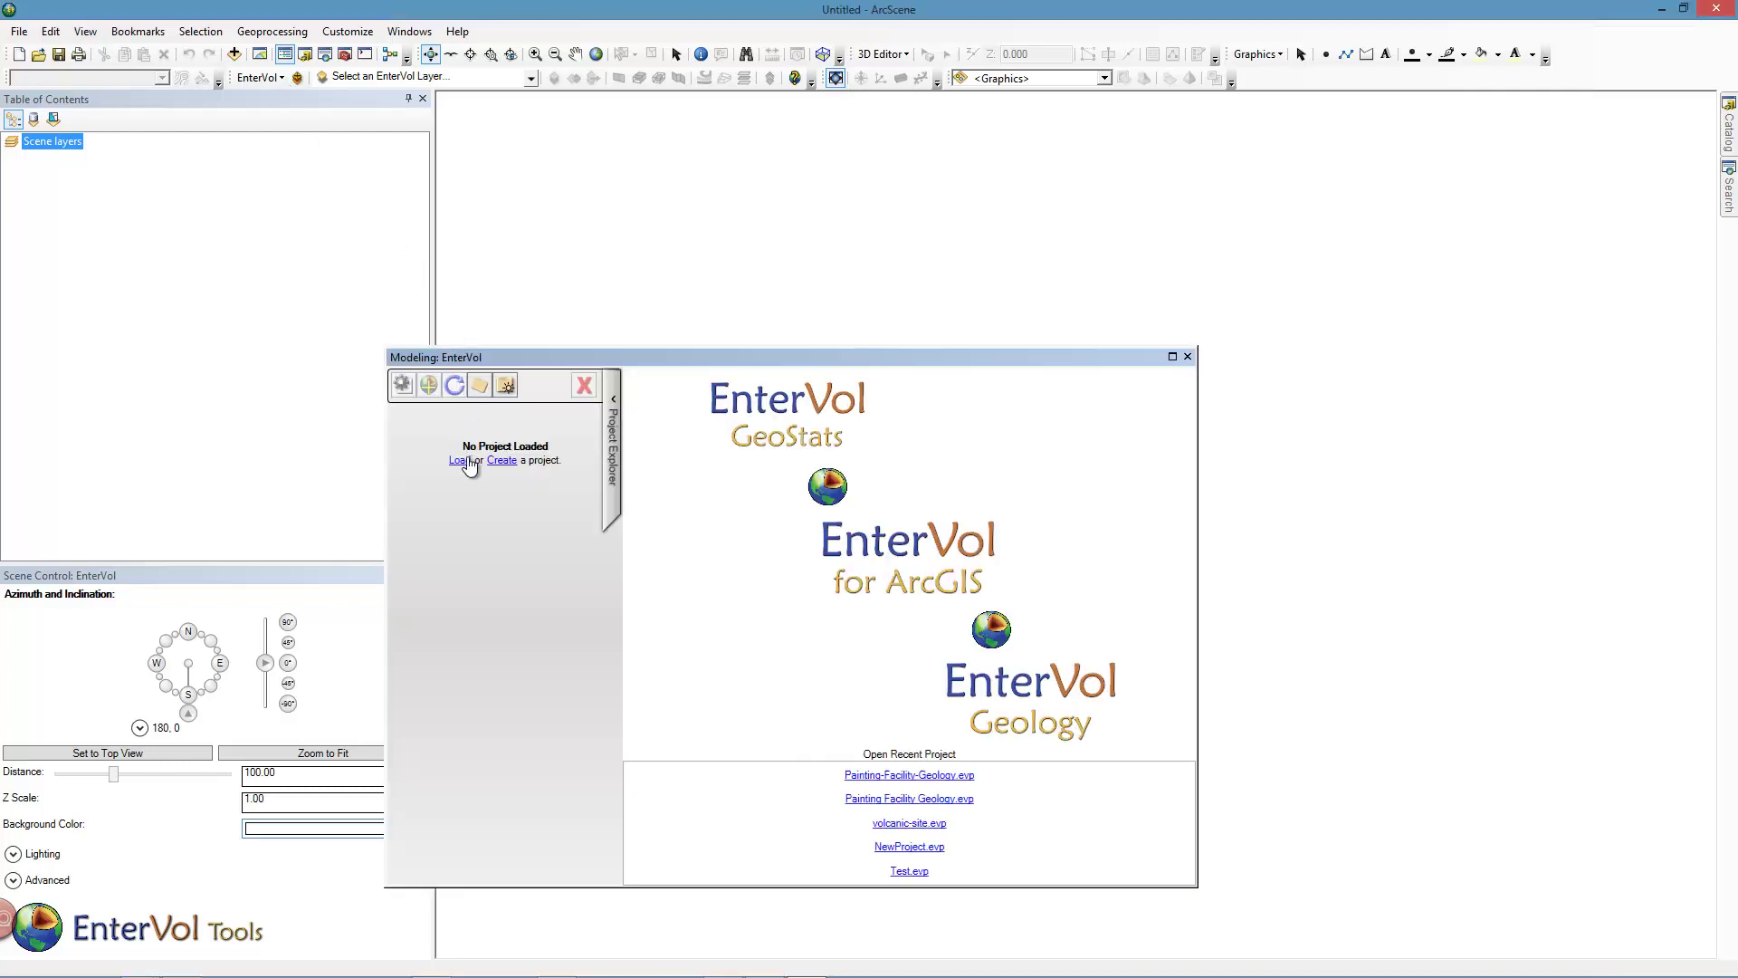
{"action": "left_click", "coordinate": [498, 460]}
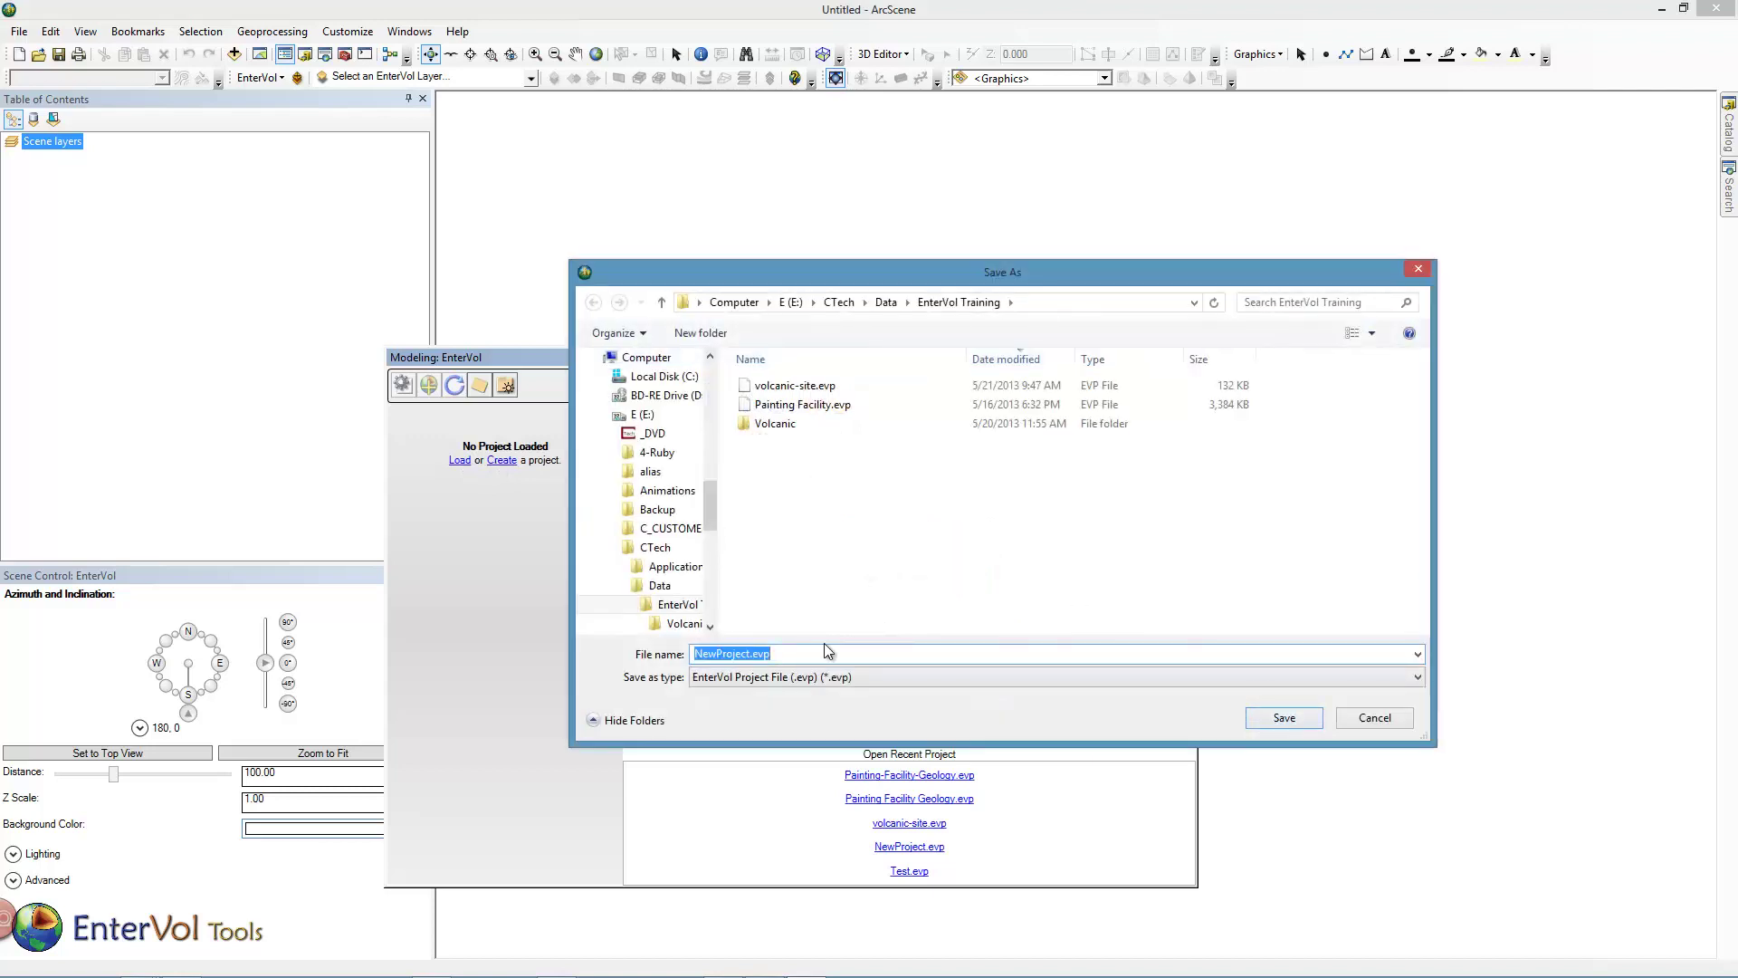
{"action": "type", "text": "Painting Facility Geology"}
{"action": "key", "text": "Return"}
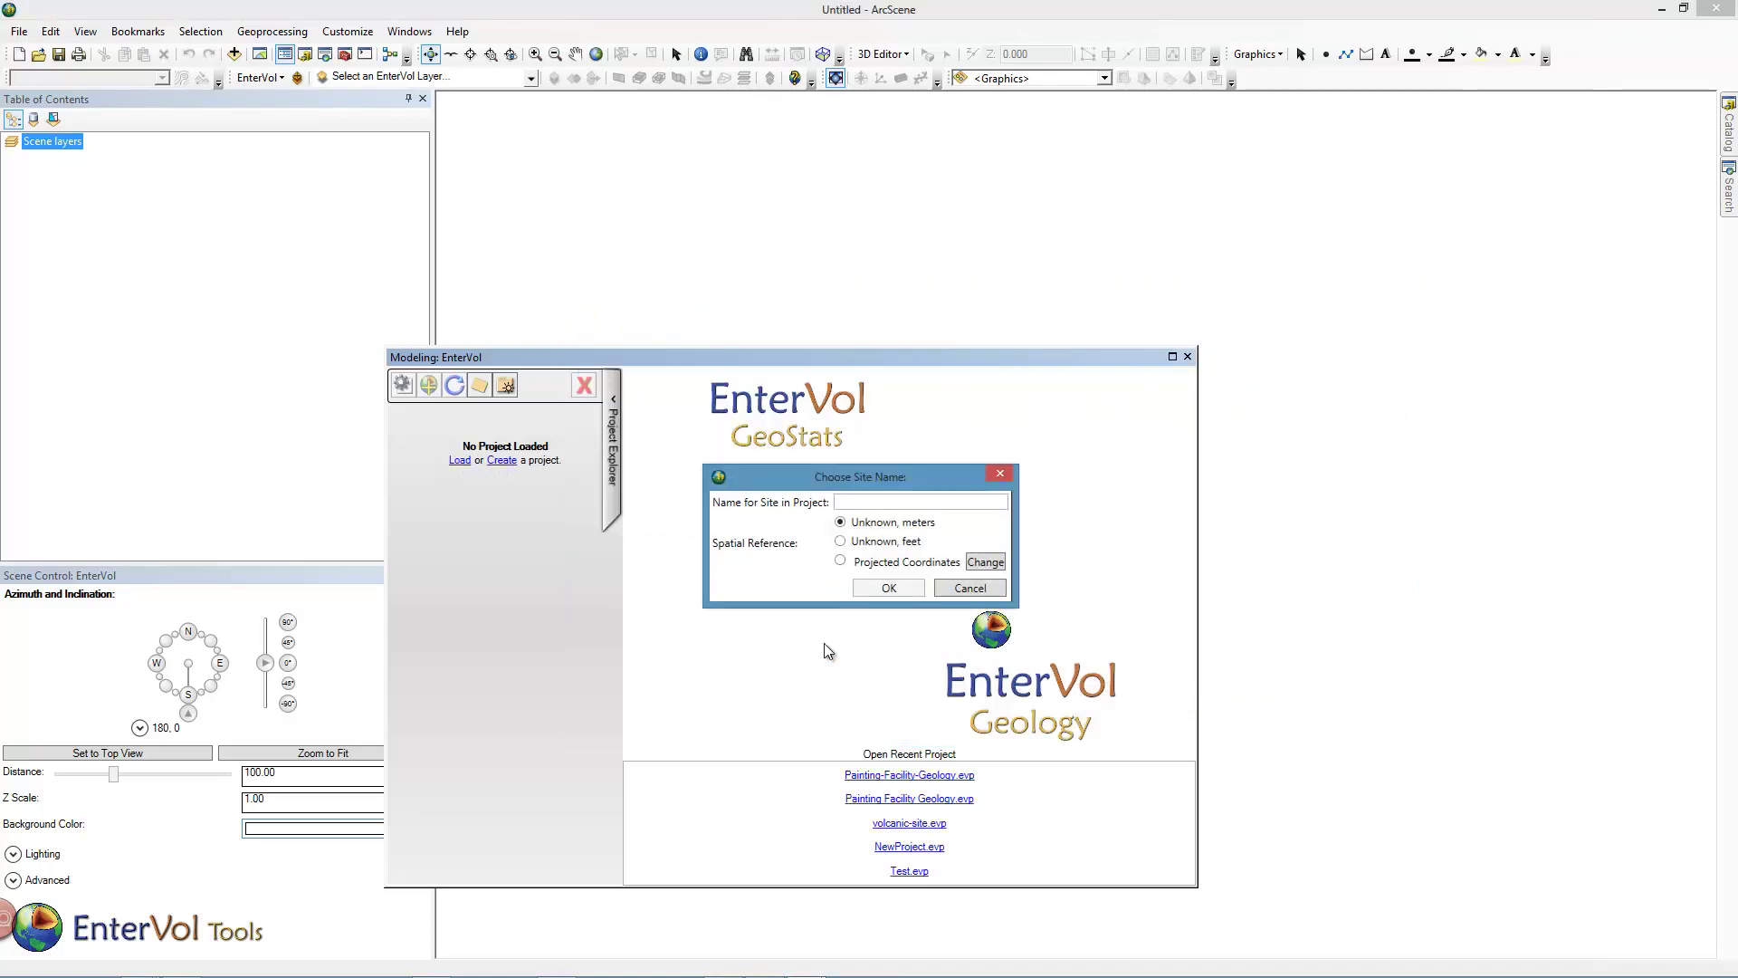
Add a site named Paint Facility with Unknown, feet units.
{"action": "left_click", "coordinate": [840, 541]}
{"action": "left_click", "coordinate": [854, 500]}
{"action": "type", "text": "Painting"}
{"action": "left_click", "coordinate": [883, 588]}
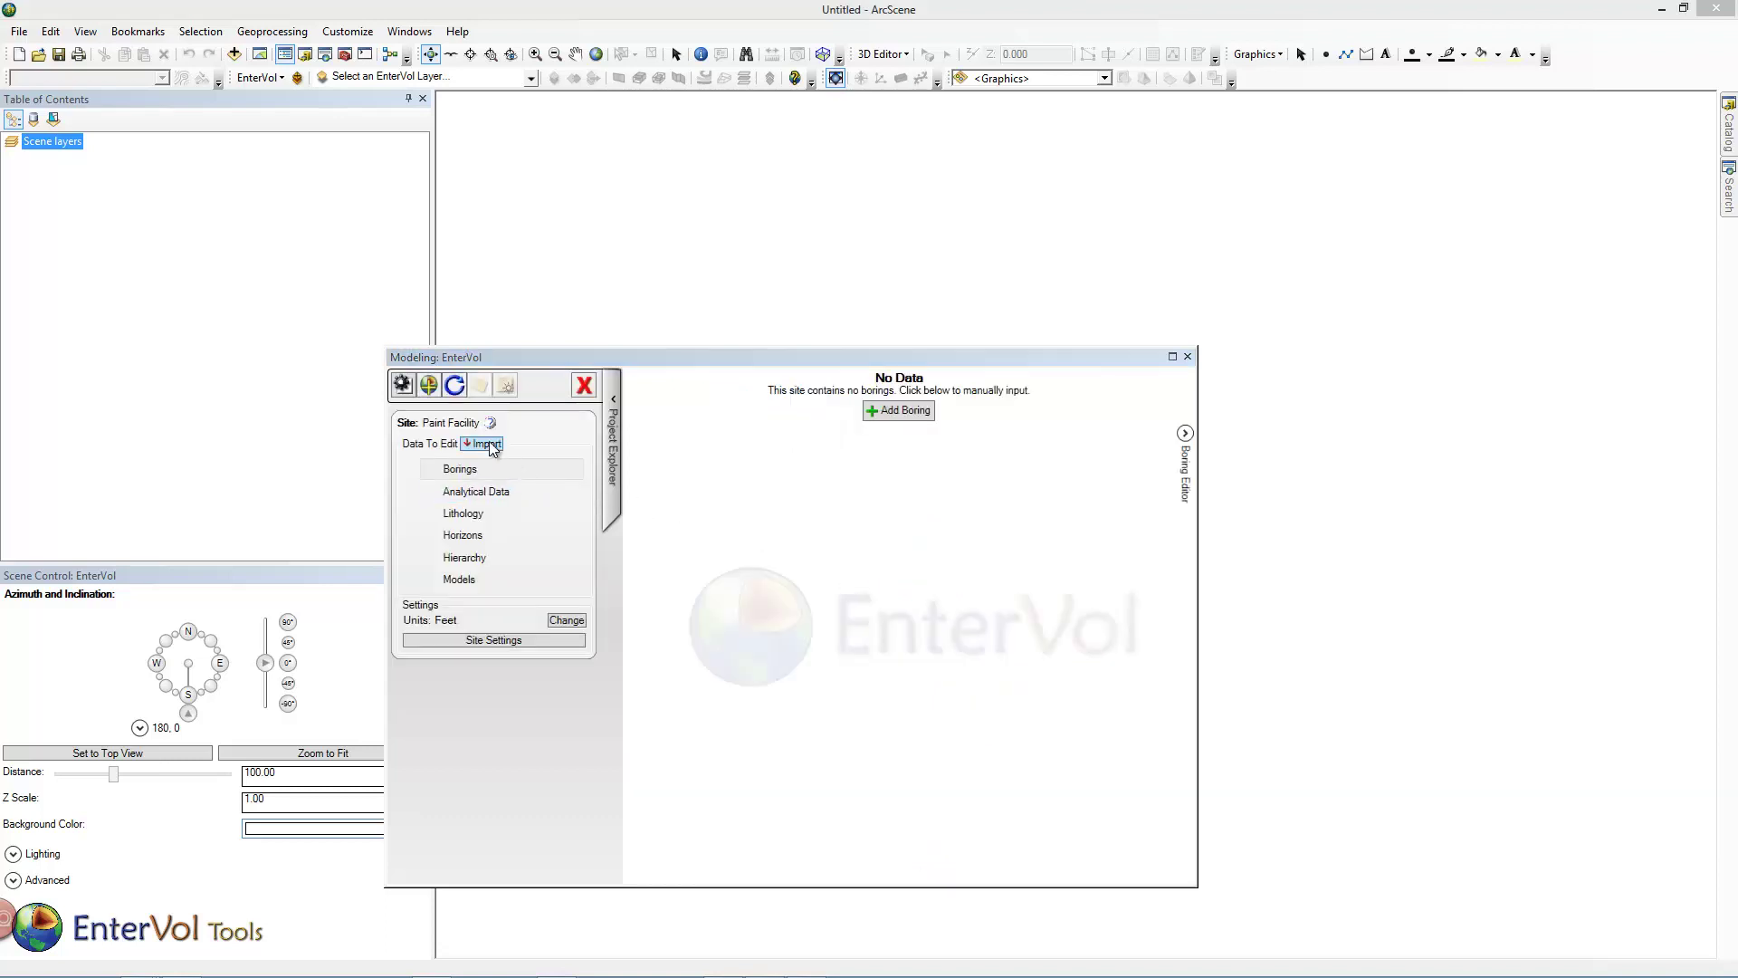
Import initial_soil_investigation_subsite.geo from file as stratigraphic layers.
{"action": "left_click", "coordinate": [487, 443]}
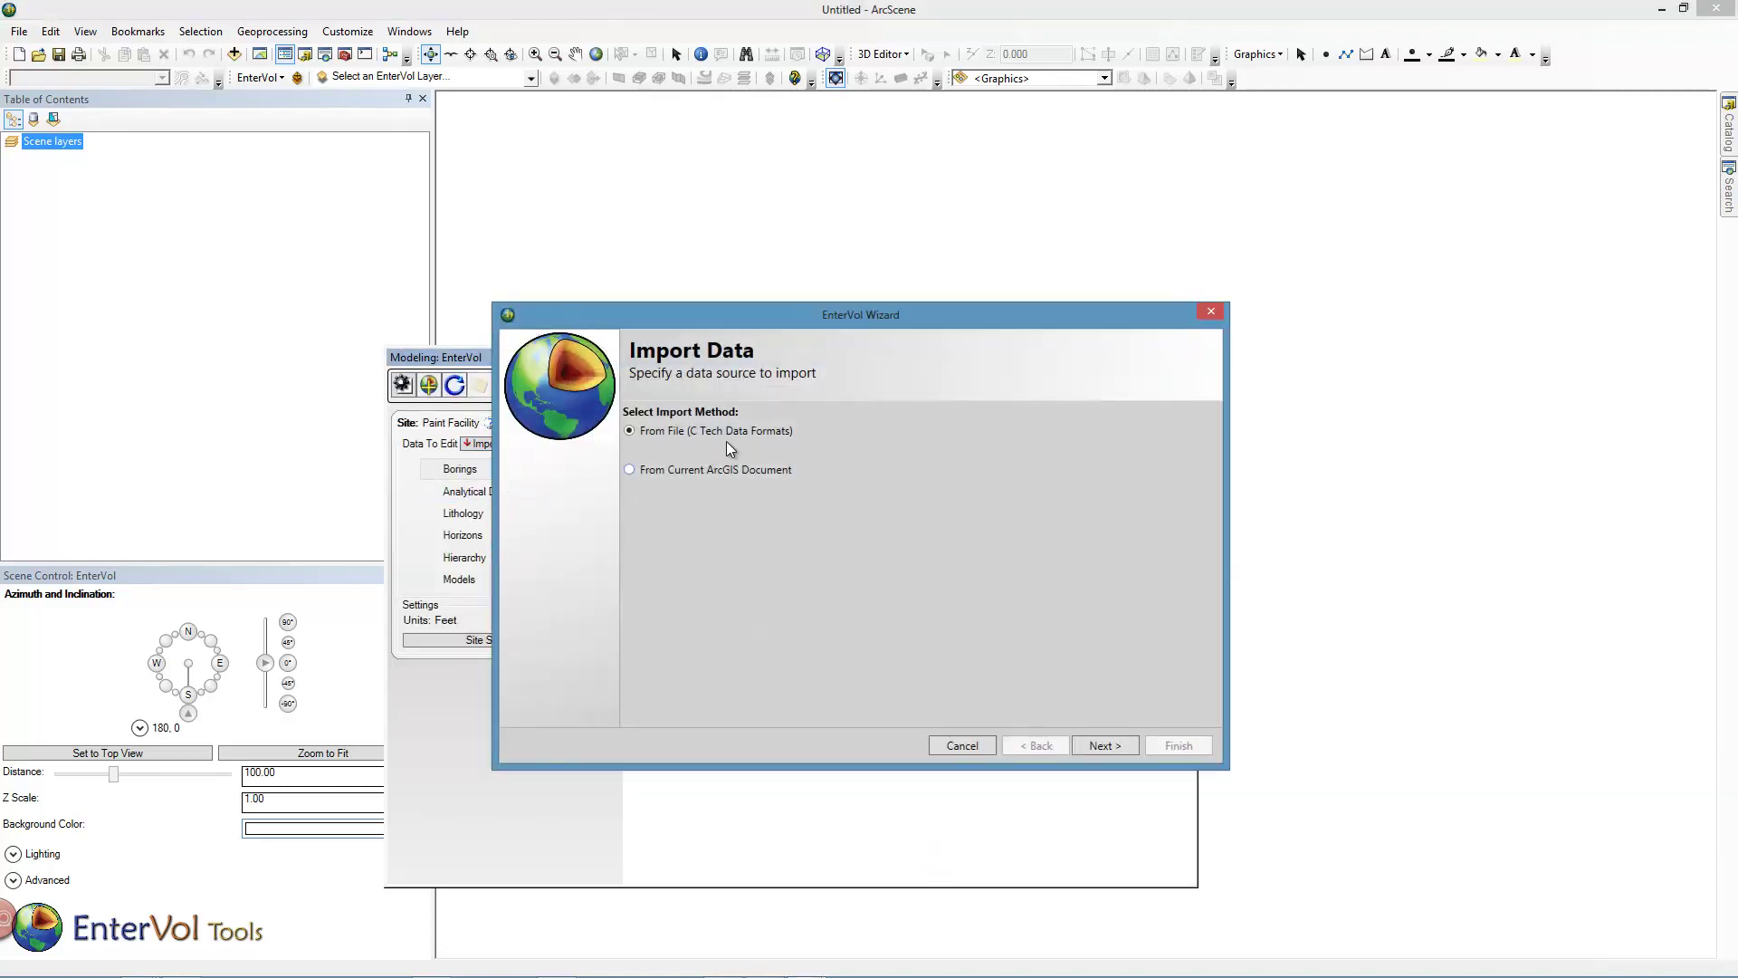
{"action": "left_click", "coordinate": [1105, 749]}
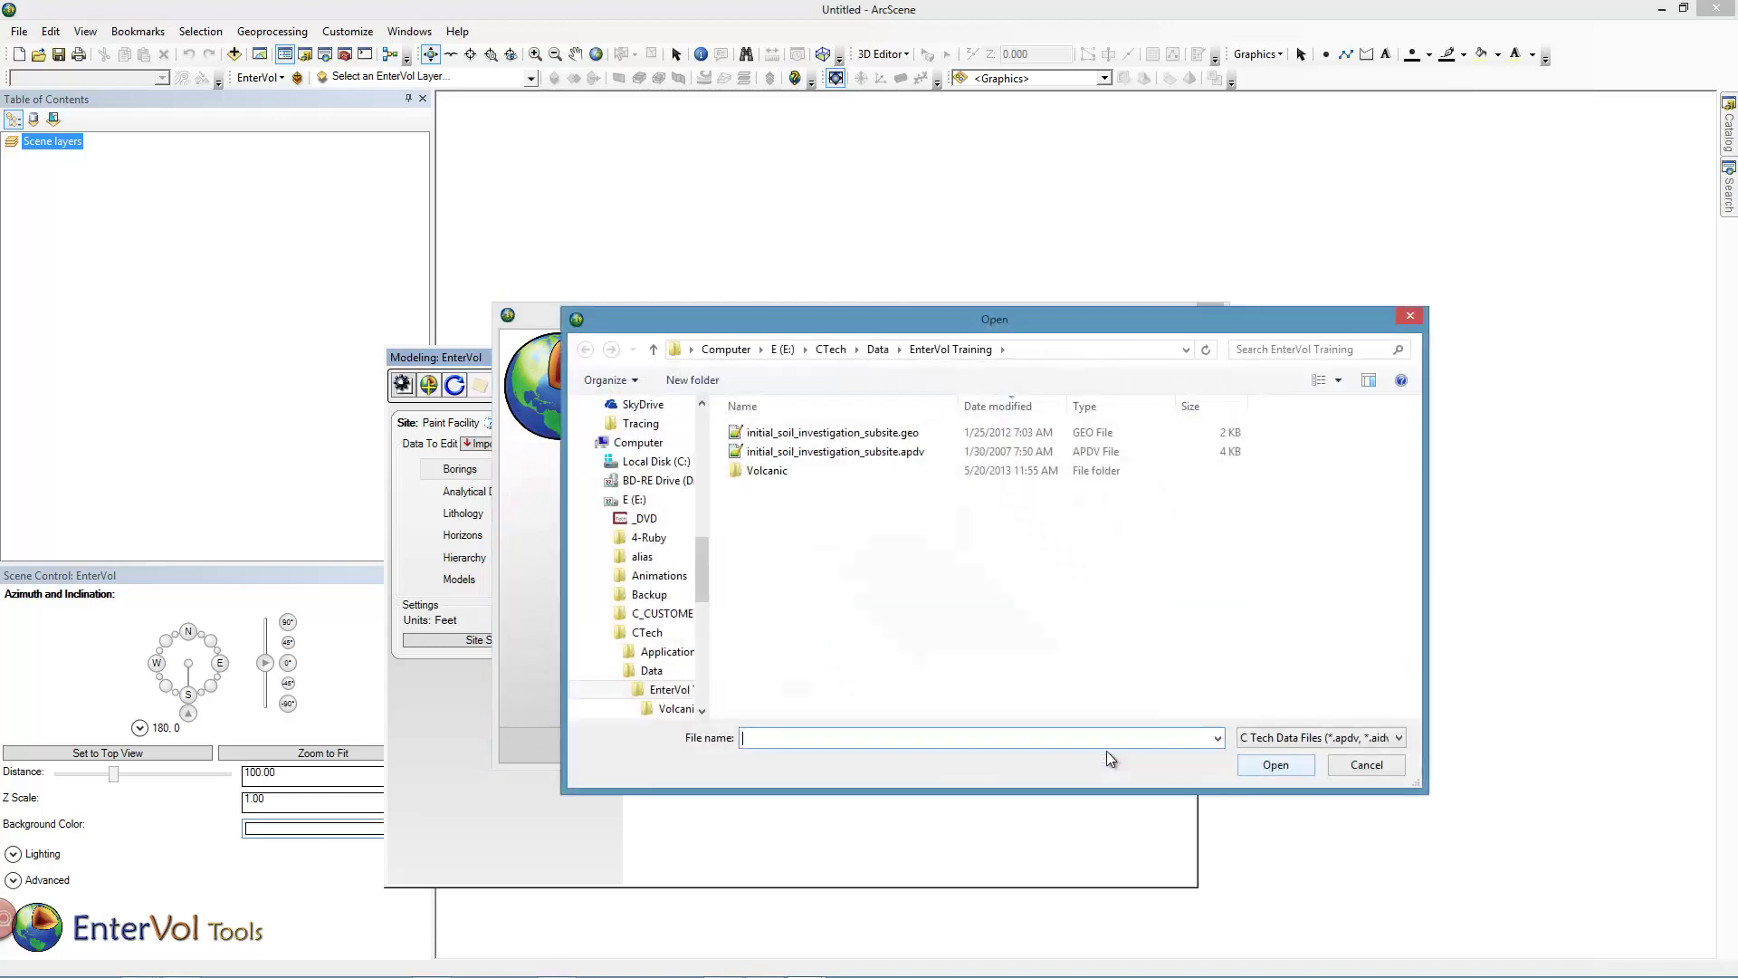
{"action": "double_click", "coordinate": [887, 432]}
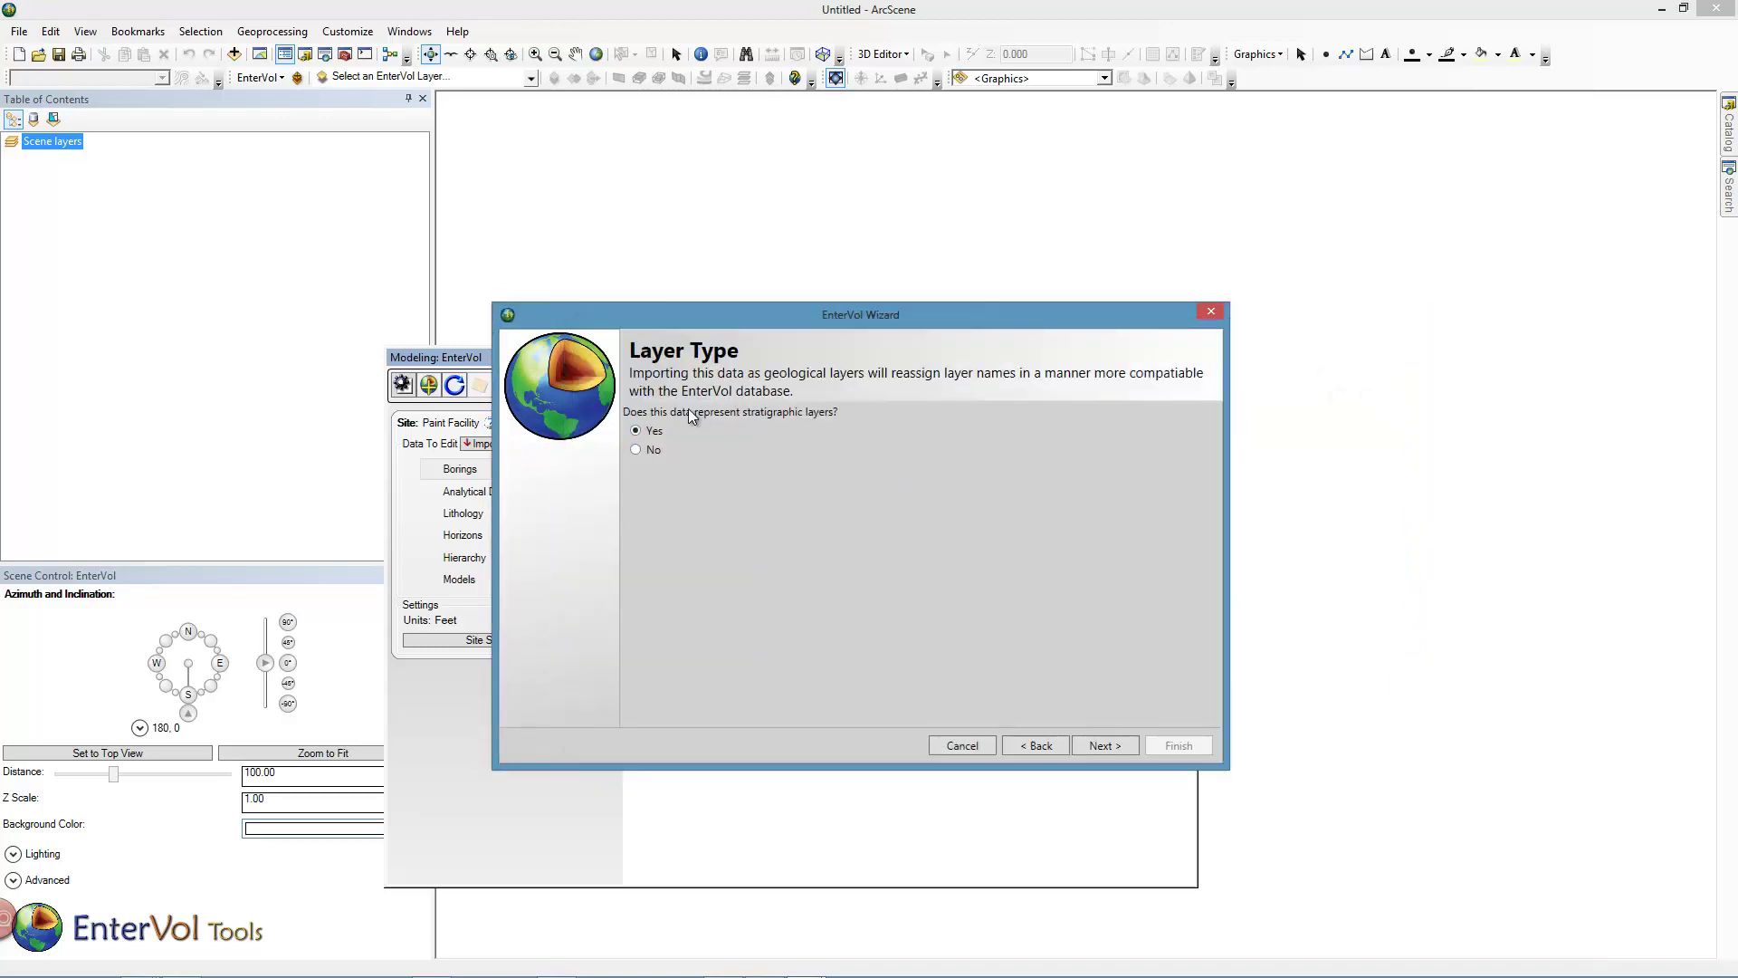
{"action": "left_click", "coordinate": [1097, 737]}
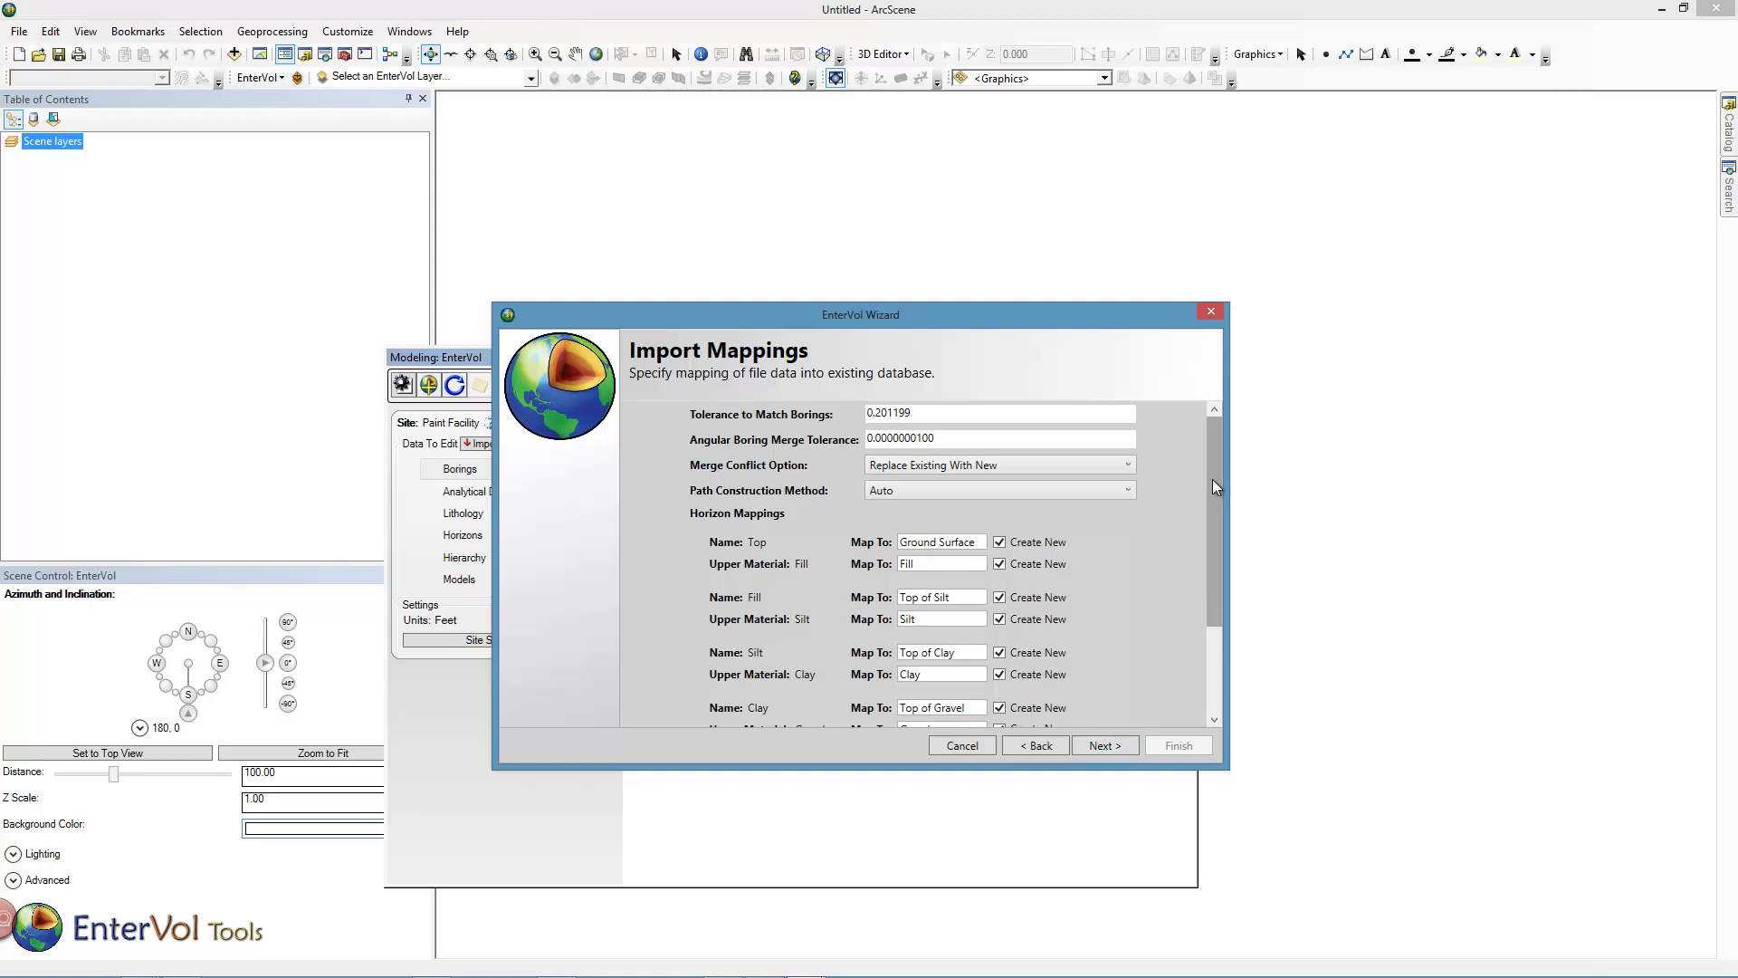
Rename the Unknown material to Bedrock and finish importing the borings.
{"action": "left_click_drag", "start_coordinate": [1213, 486], "coordinate": [1203, 594]}
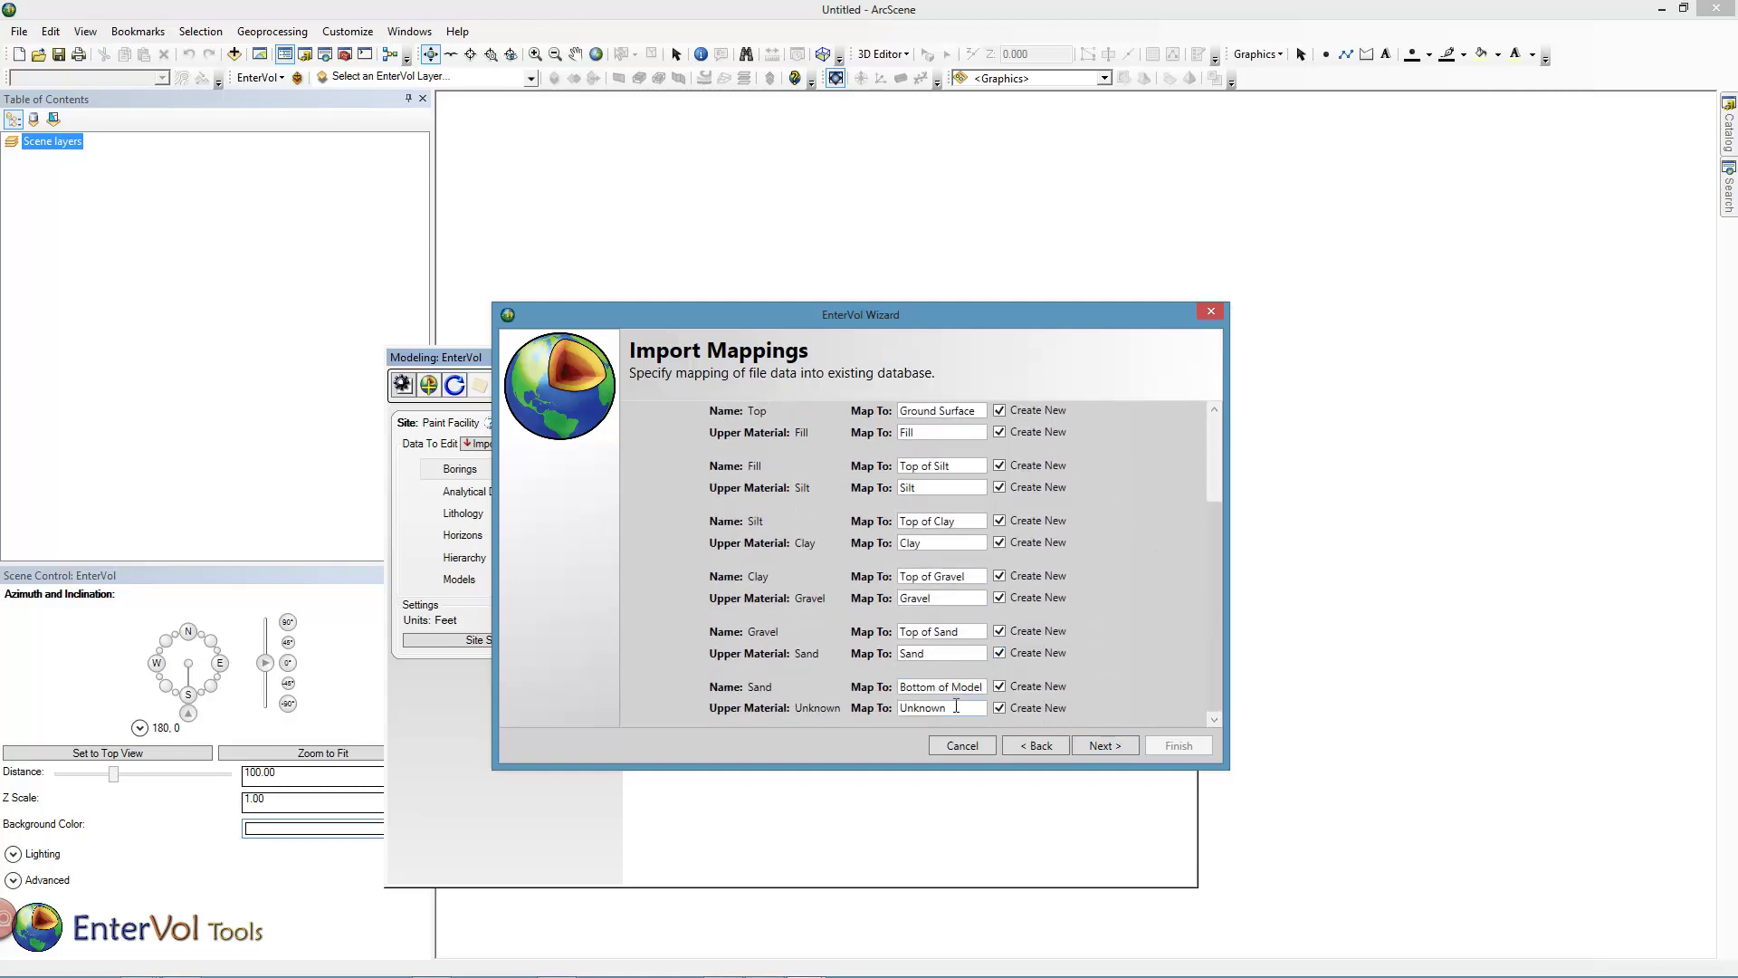
{"action": "left_click_drag", "start_coordinate": [955, 707], "coordinate": [872, 711]}
{"action": "type", "text": "Dr"}
{"action": "key", "text": "BackSpace"}
{"action": "key", "text": "BackSpace"}
{"action": "type", "text": "Bedrock"}
{"action": "left_click", "coordinate": [1098, 747]}
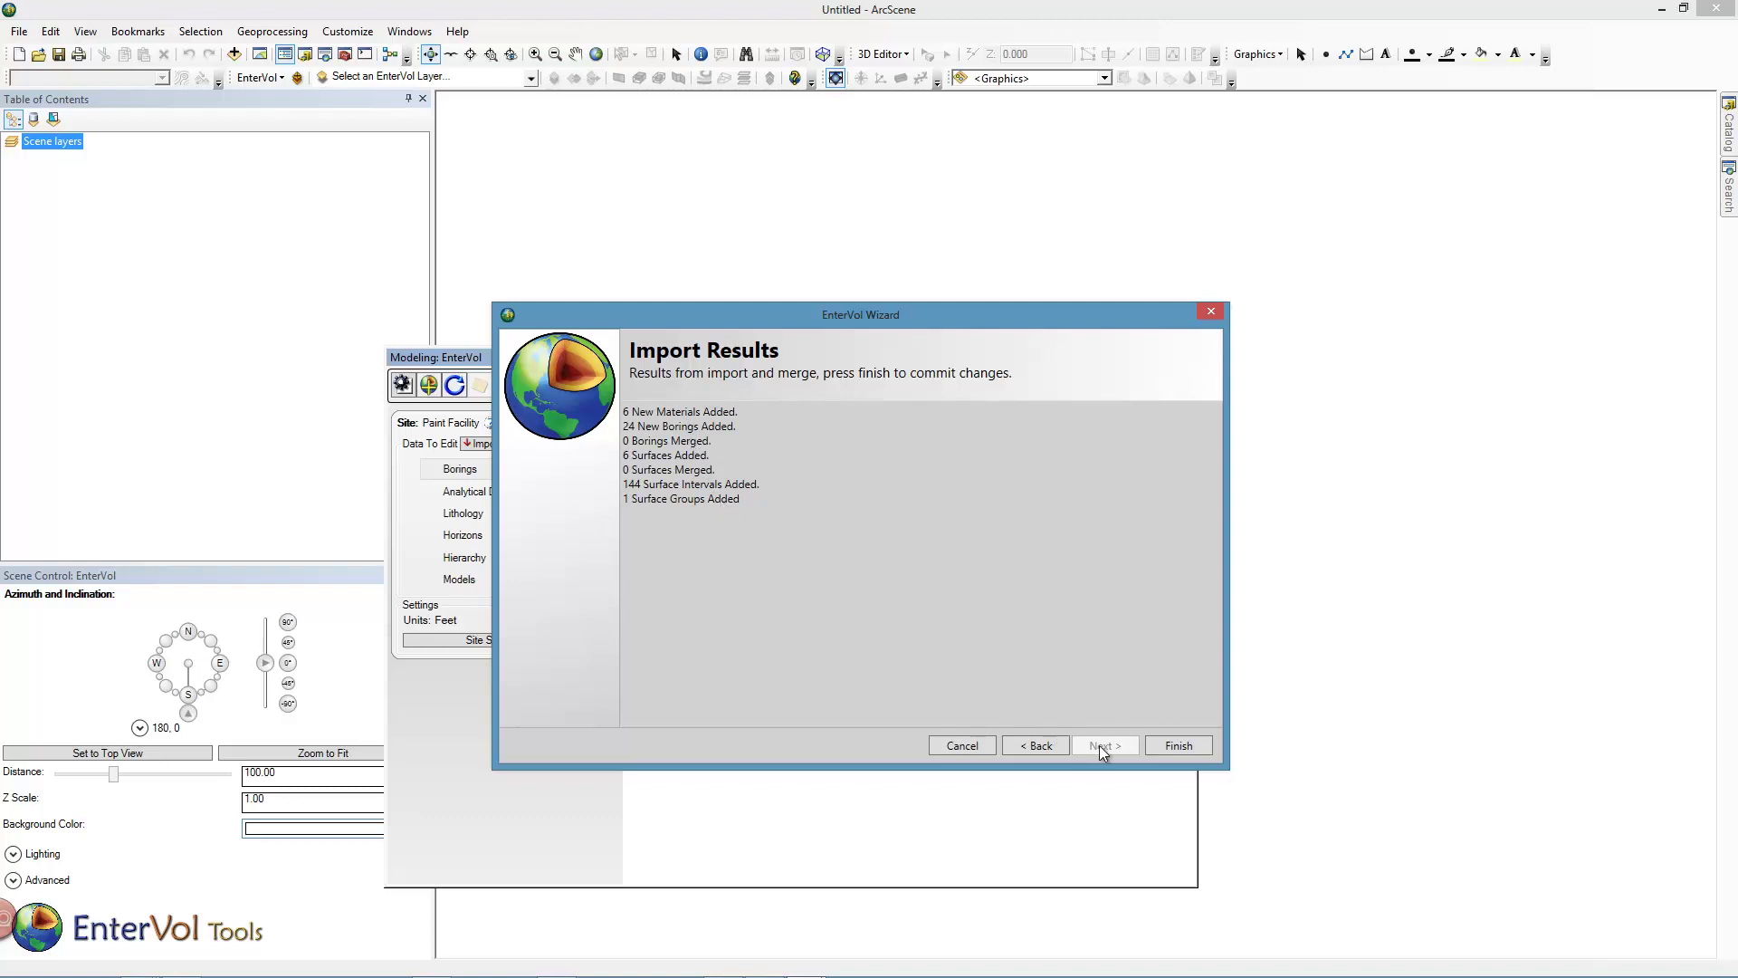
{"action": "left_click", "coordinate": [1174, 745]}
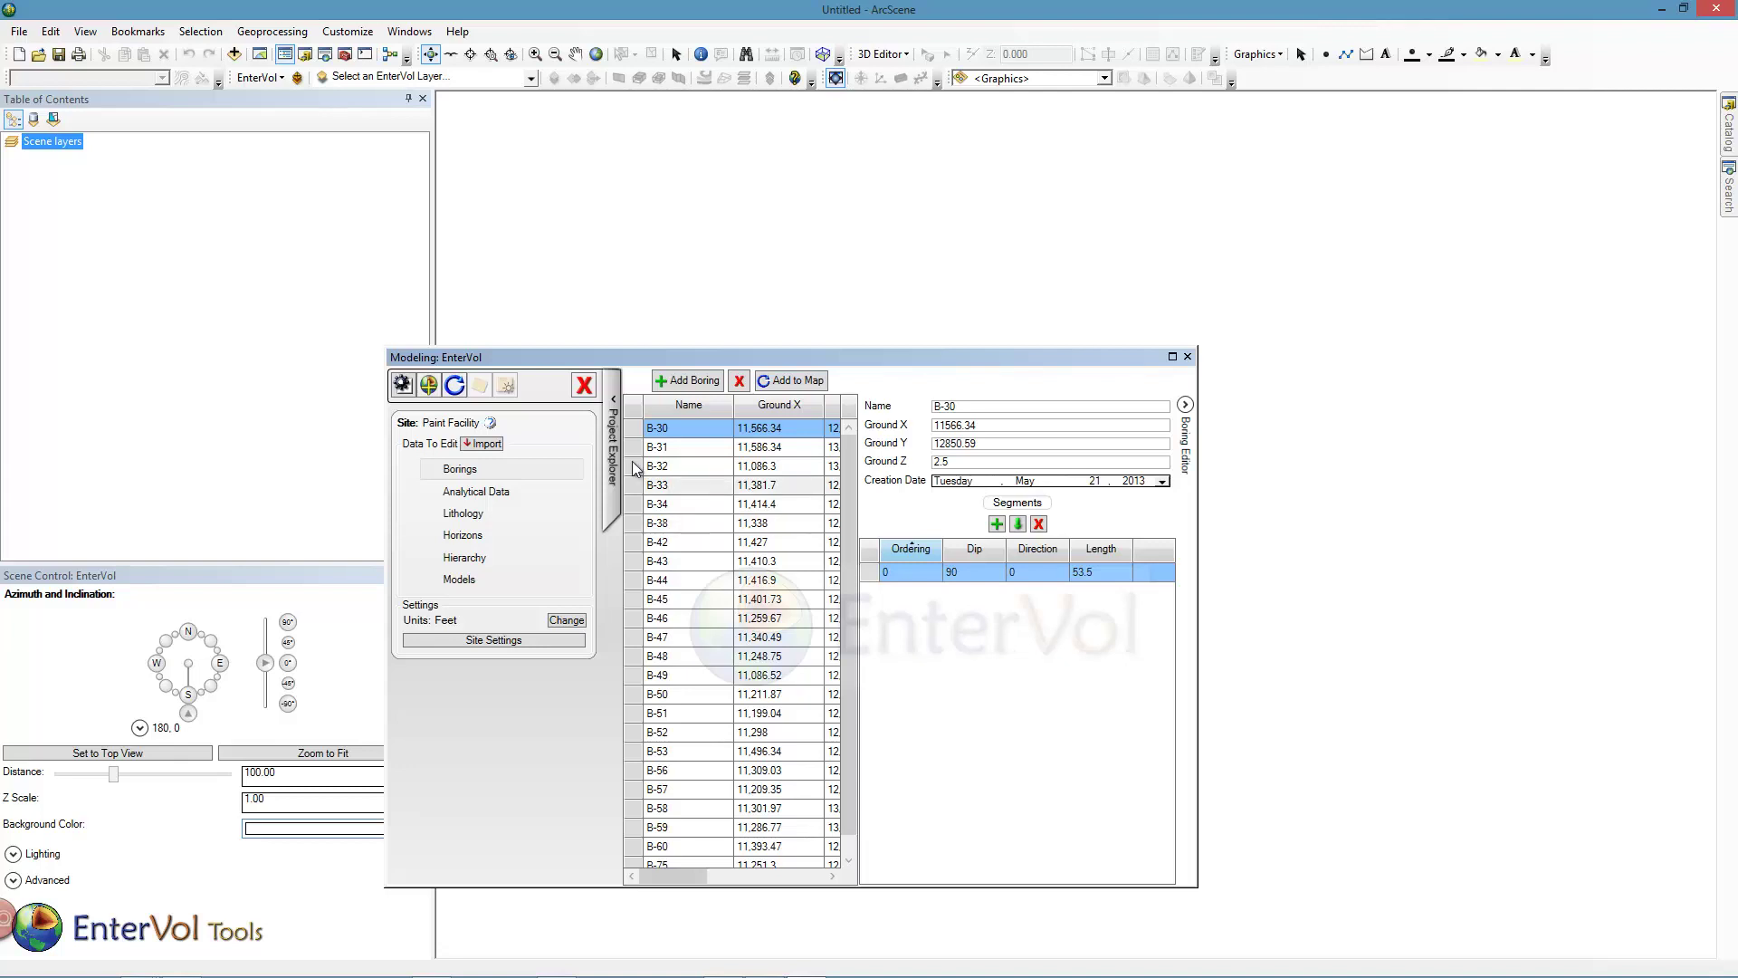
Show the site settings listing the six materials, Fill through Bedrock, with their colours.
{"action": "left_click", "coordinate": [401, 384]}
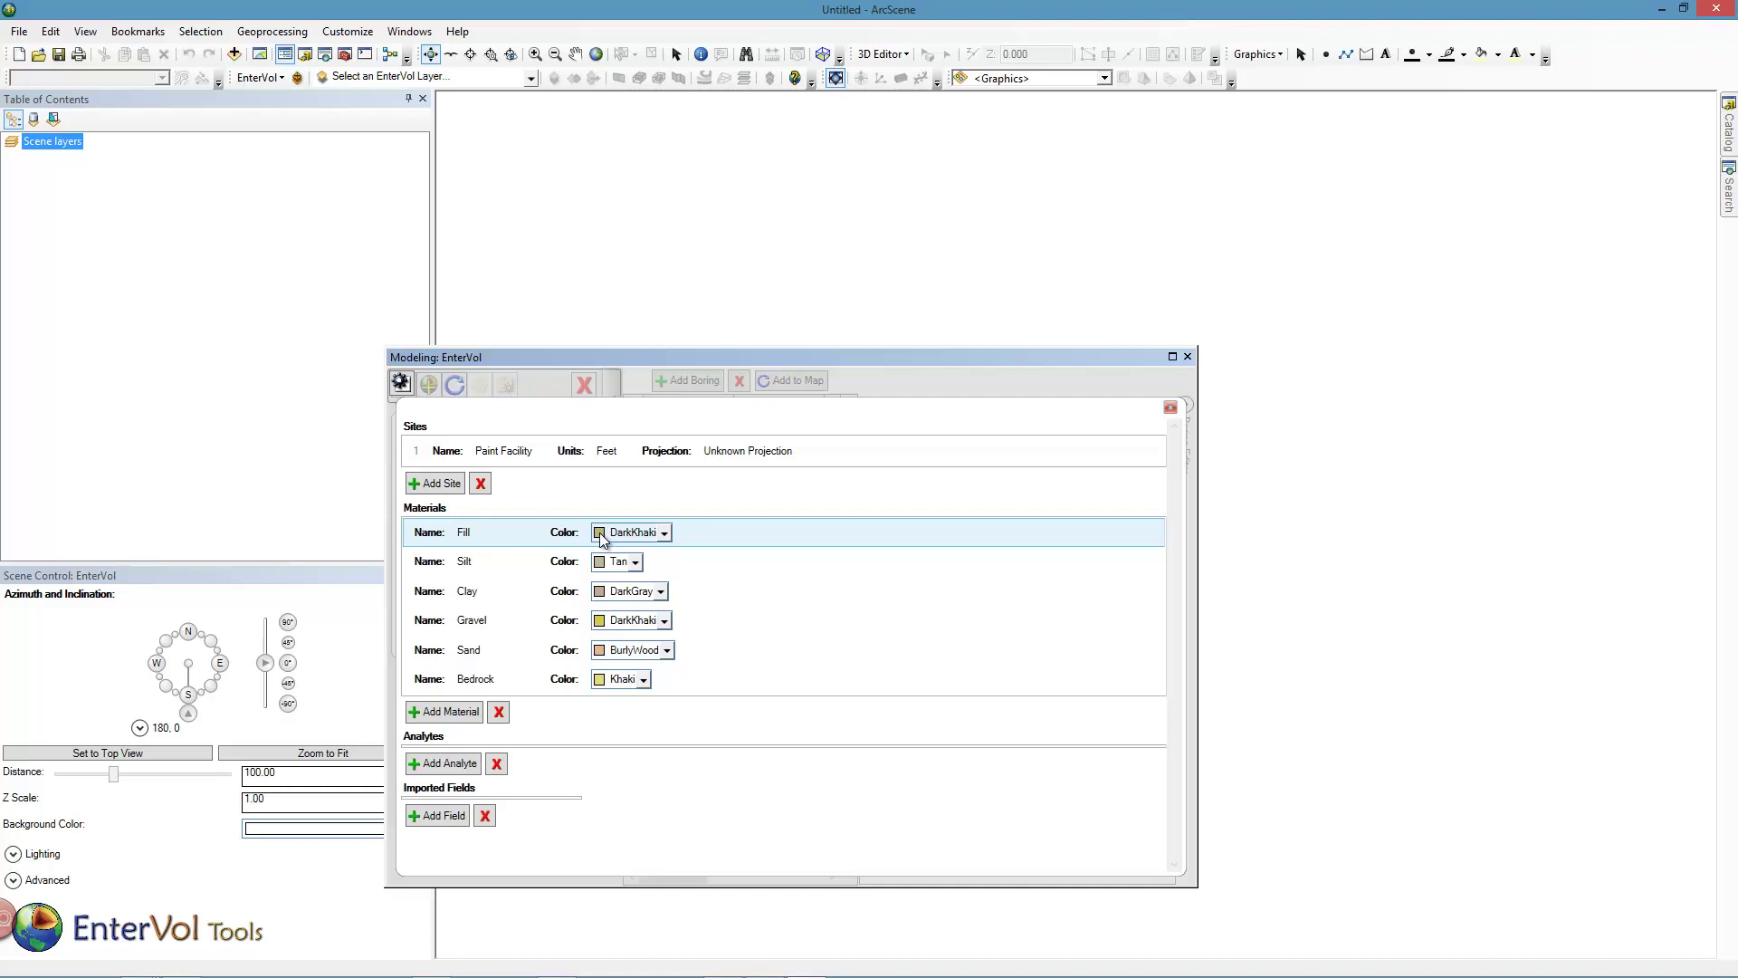
Colour Fill tan, Silt and Clay olive green, and Gravel black.
{"action": "left_click", "coordinate": [666, 532]}
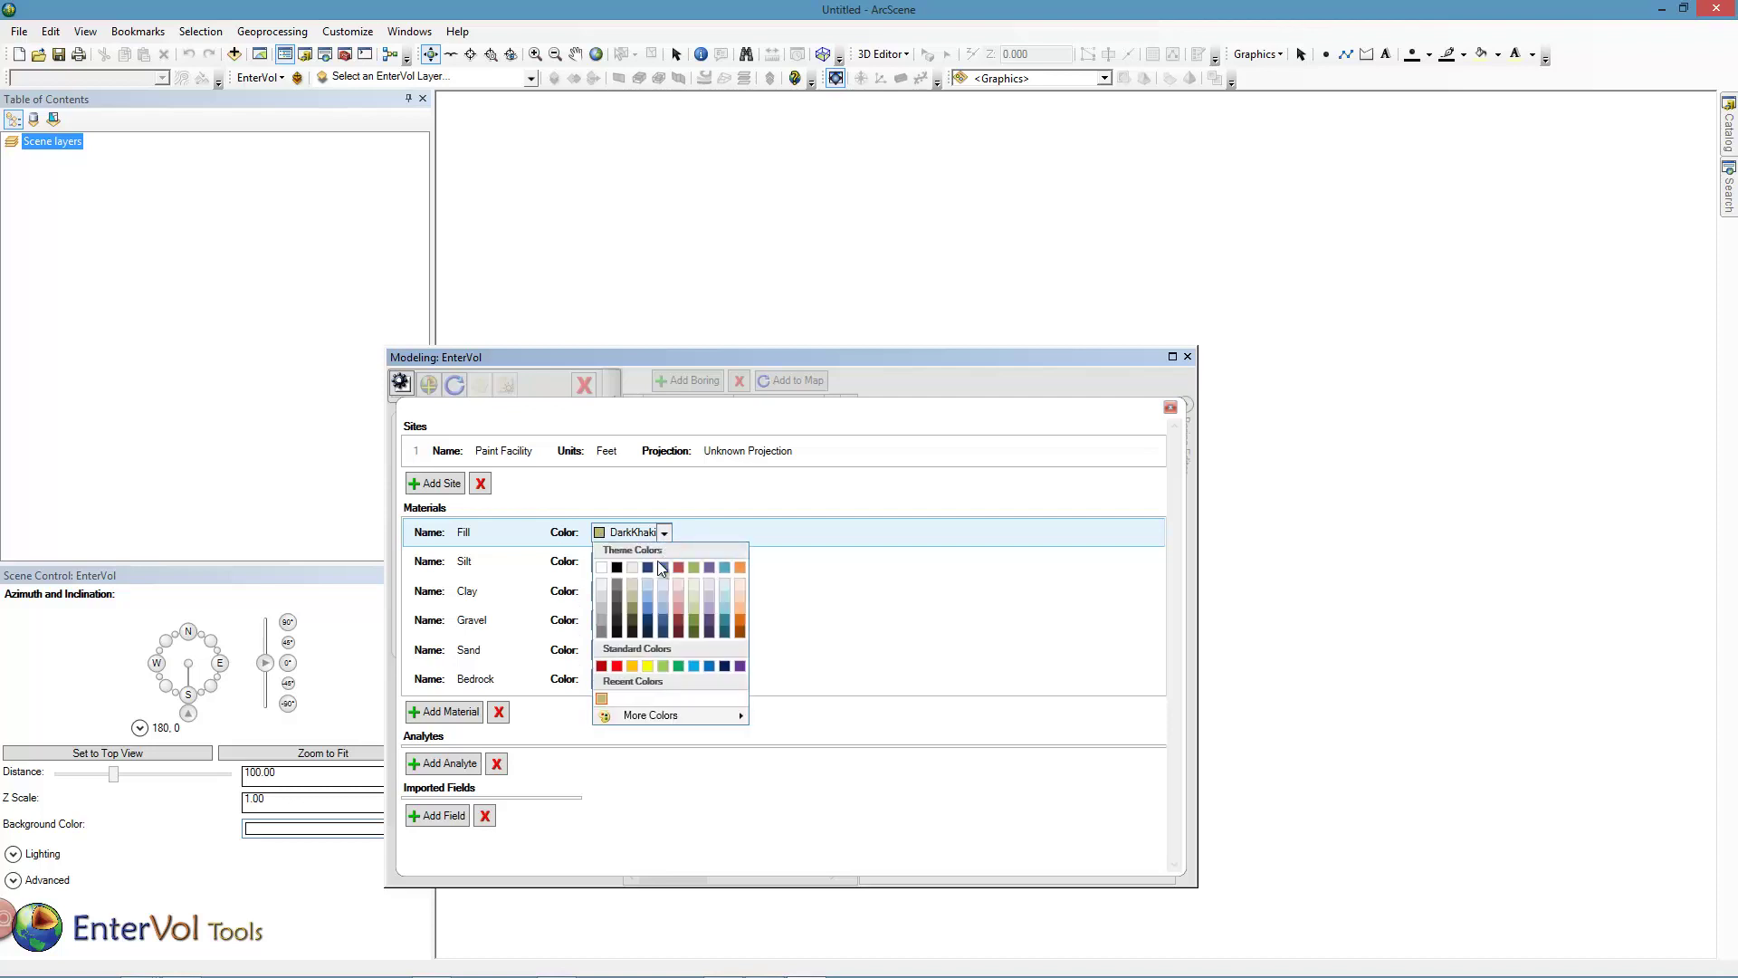
{"action": "left_click", "coordinate": [644, 590]}
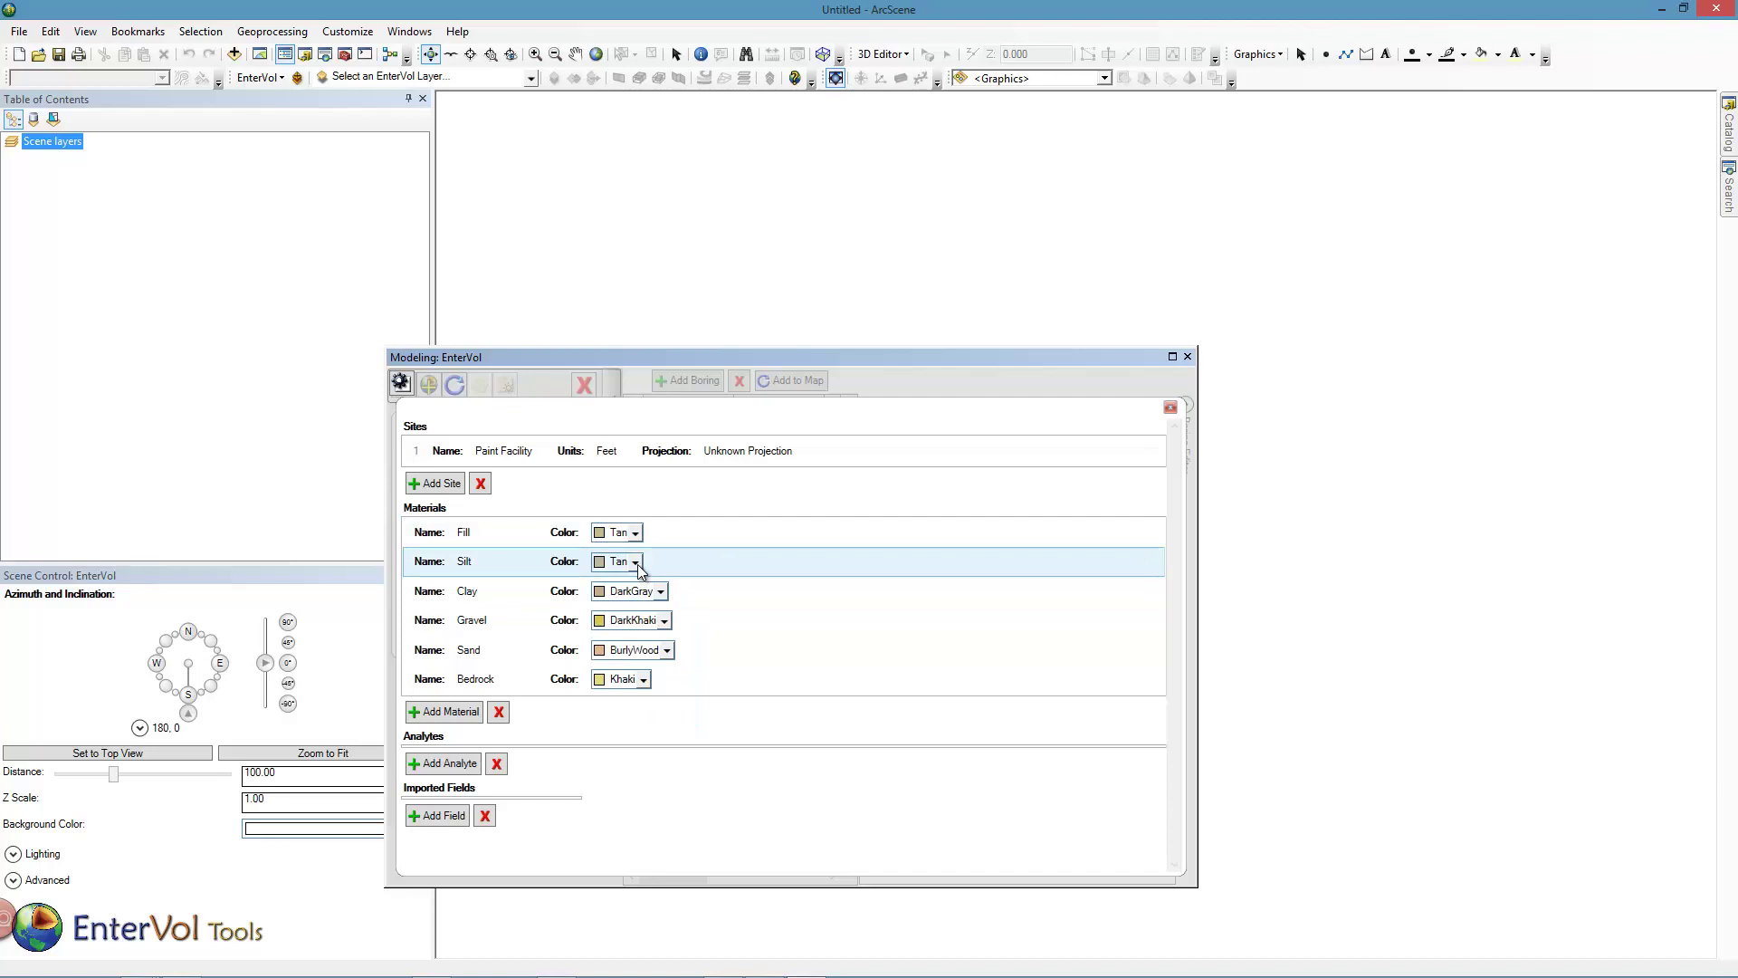
{"action": "left_click", "coordinate": [637, 562]}
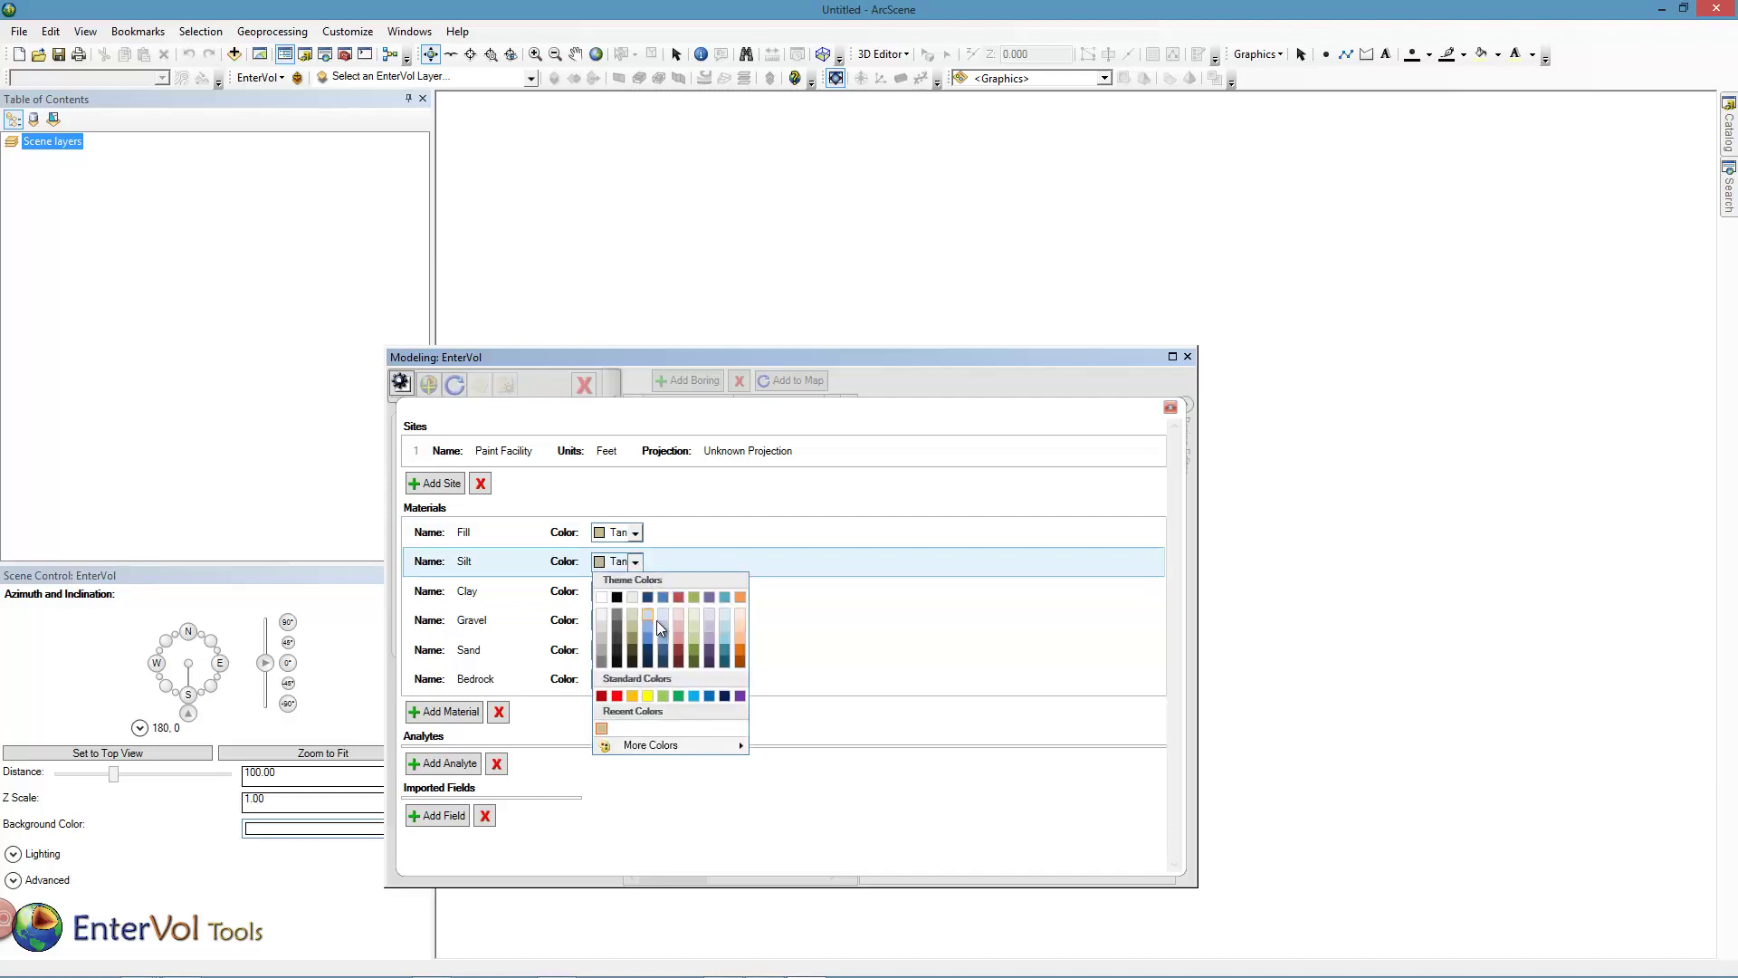
{"action": "left_click", "coordinate": [695, 640]}
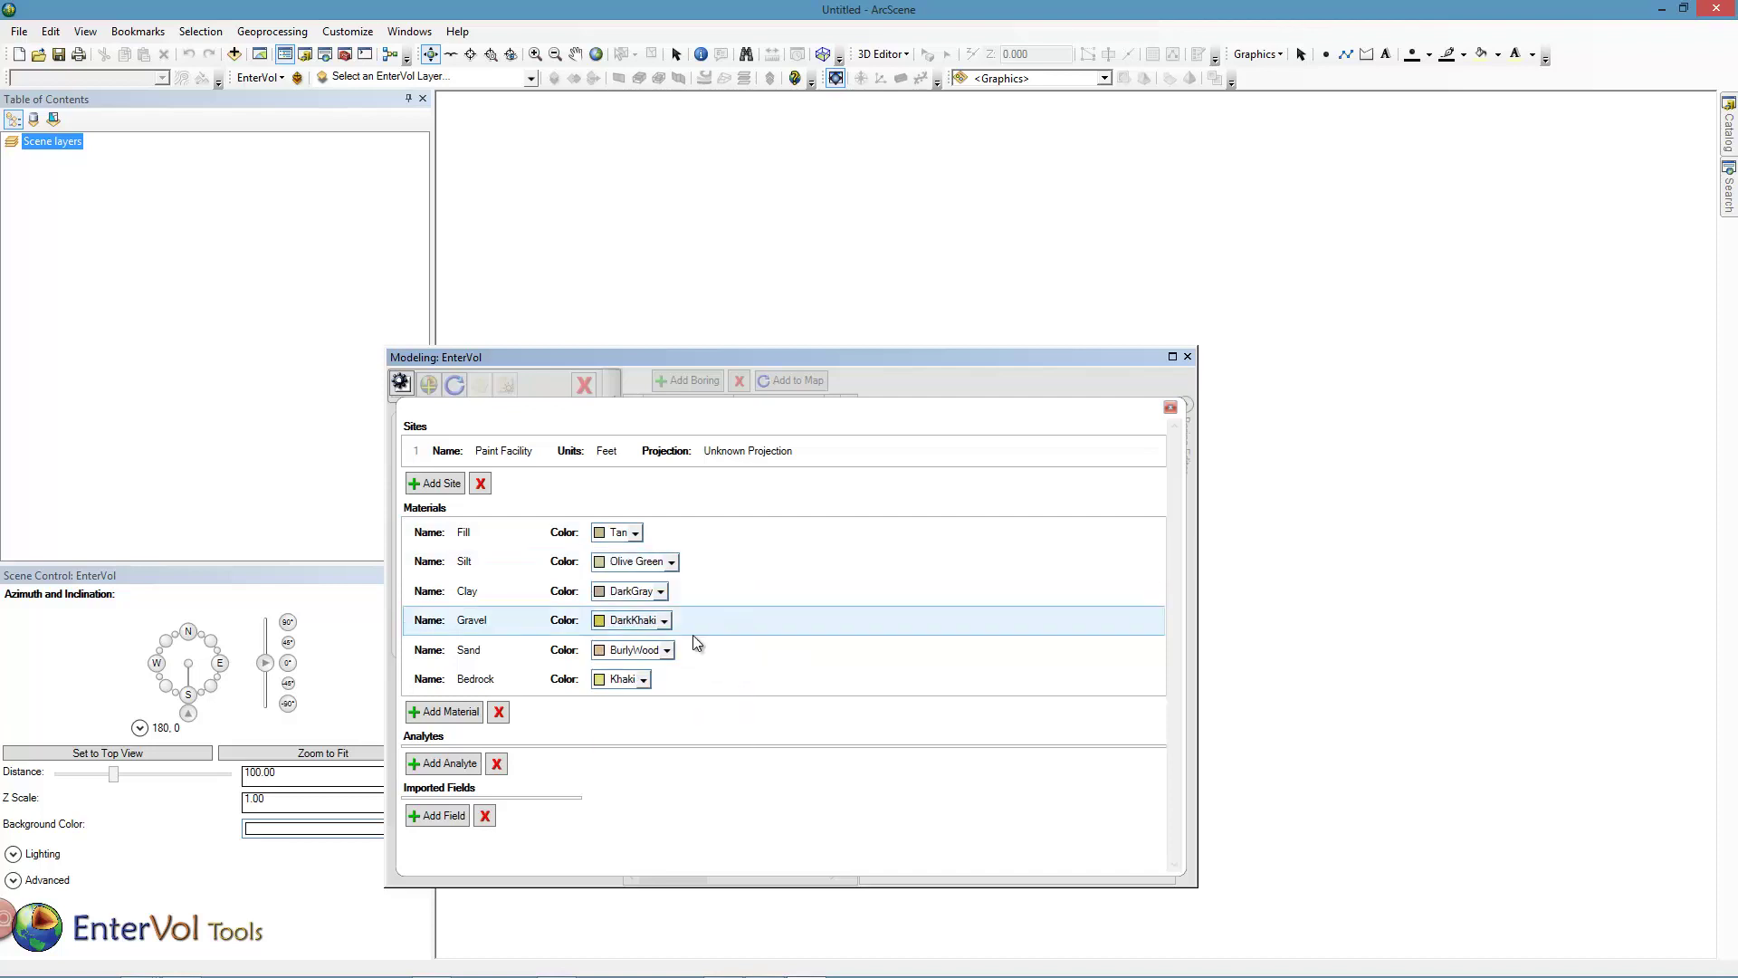
{"action": "left_click", "coordinate": [656, 593]}
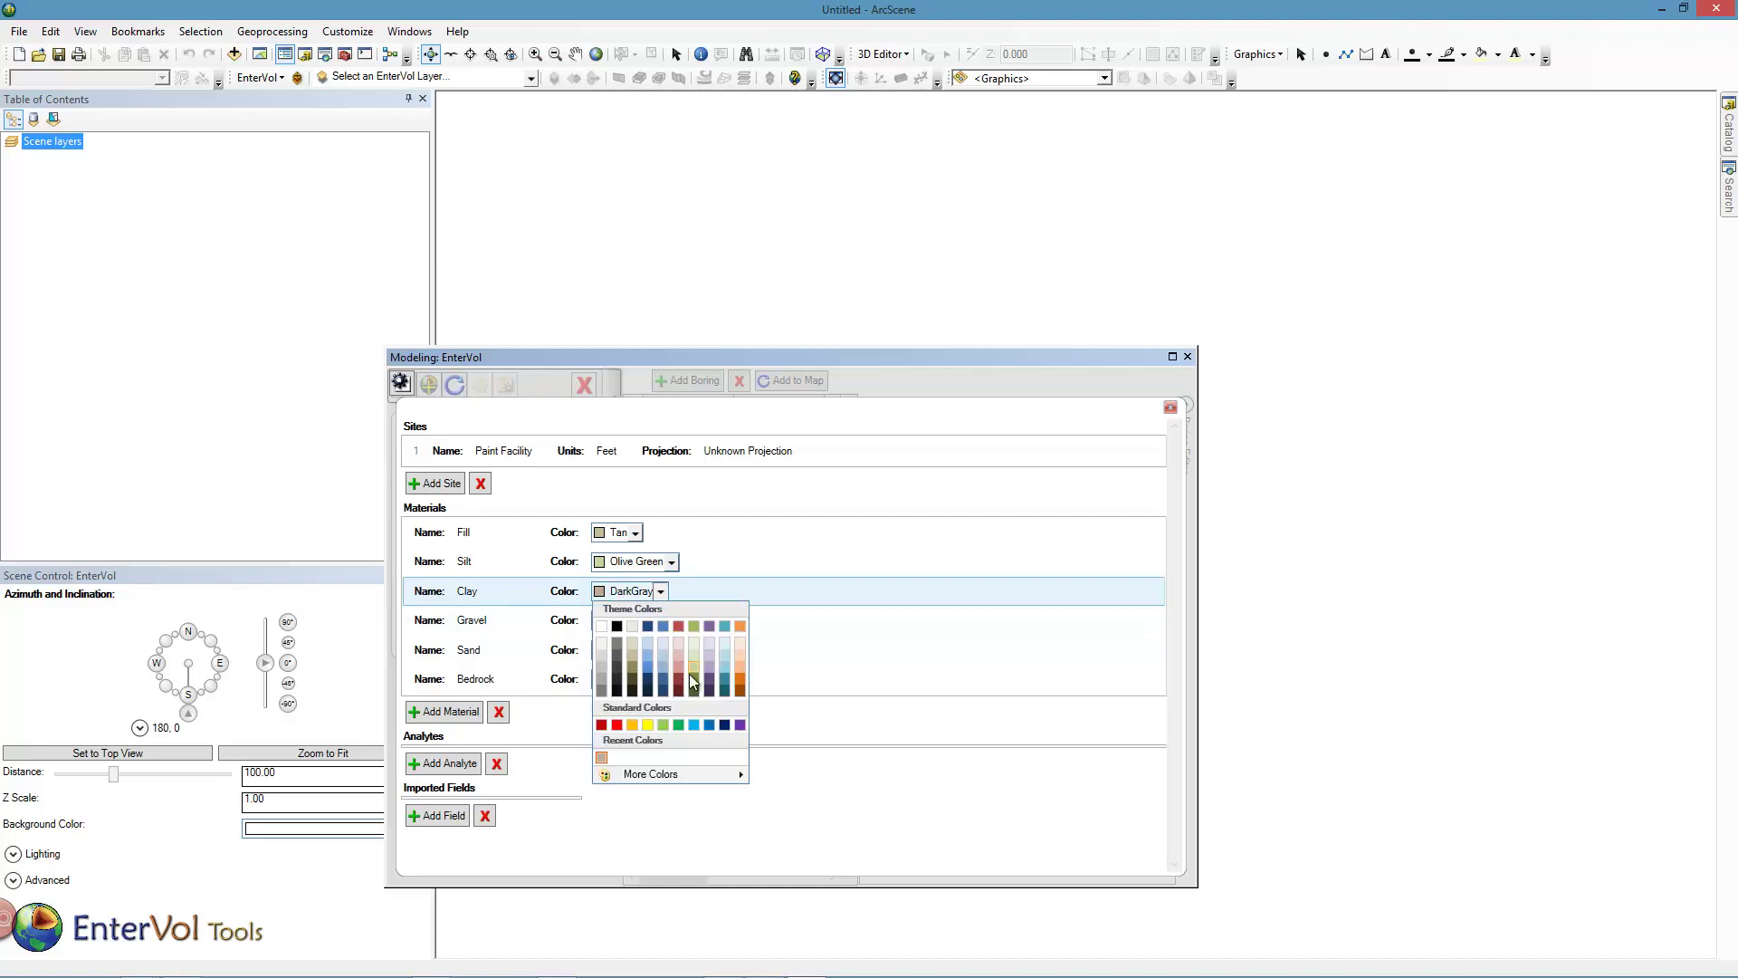
{"action": "left_click", "coordinate": [694, 683]}
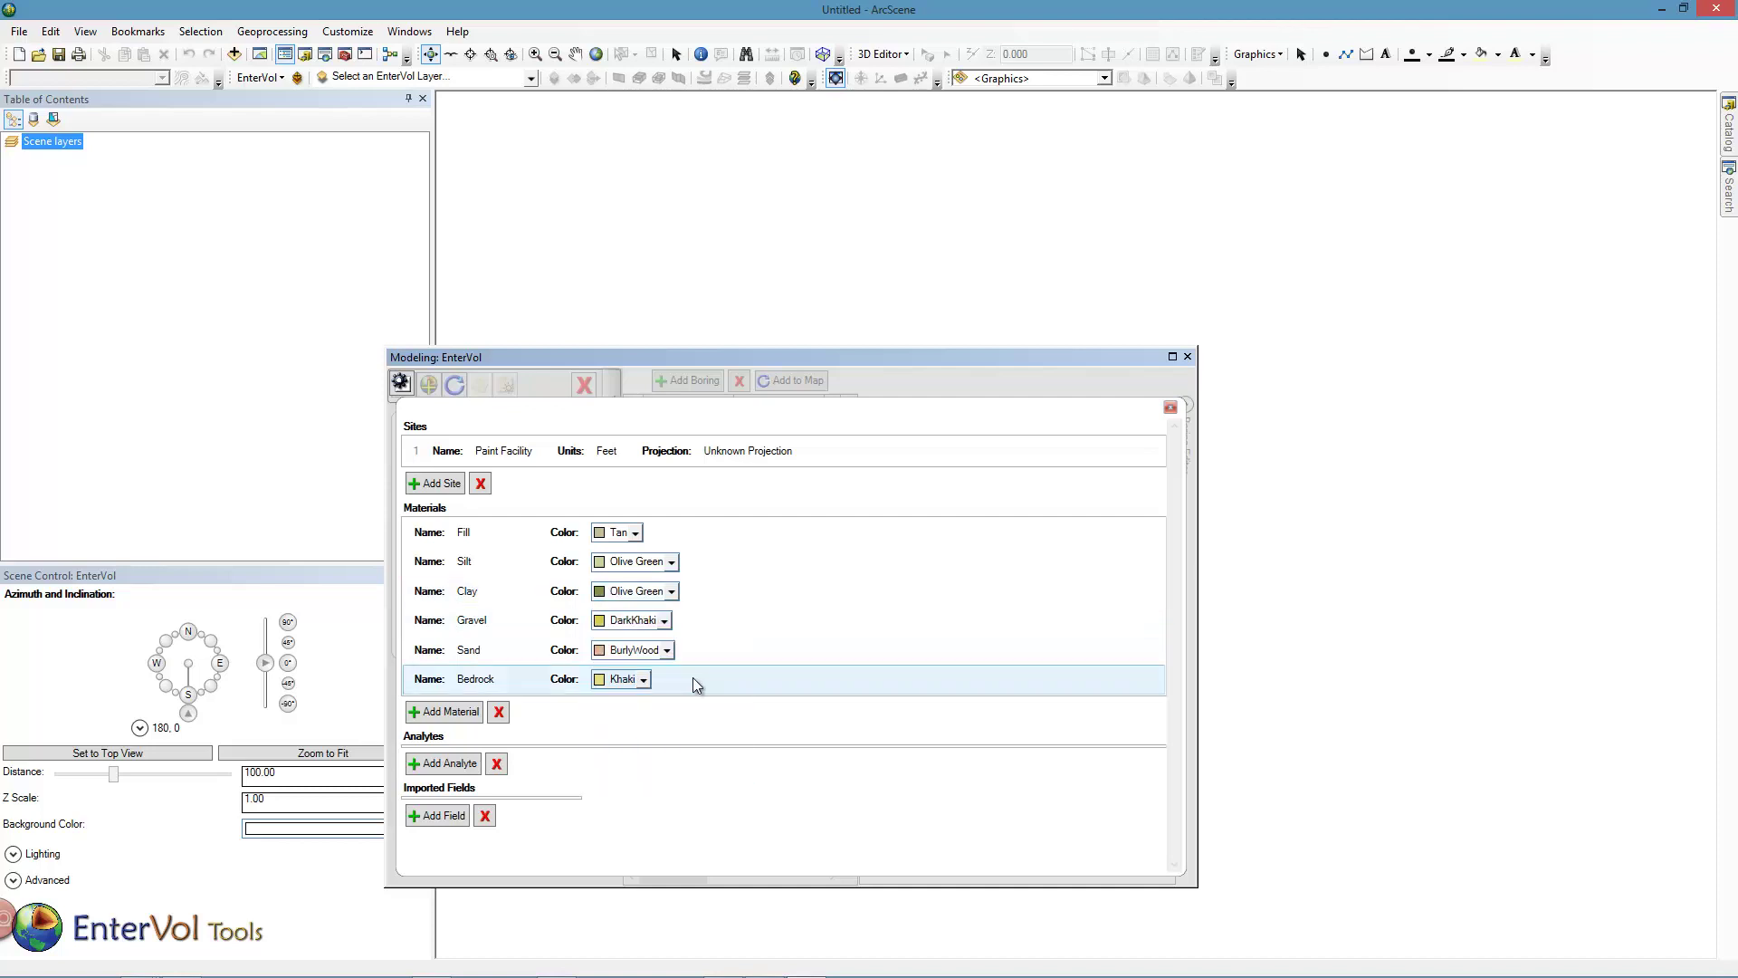
{"action": "left_click", "coordinate": [664, 621]}
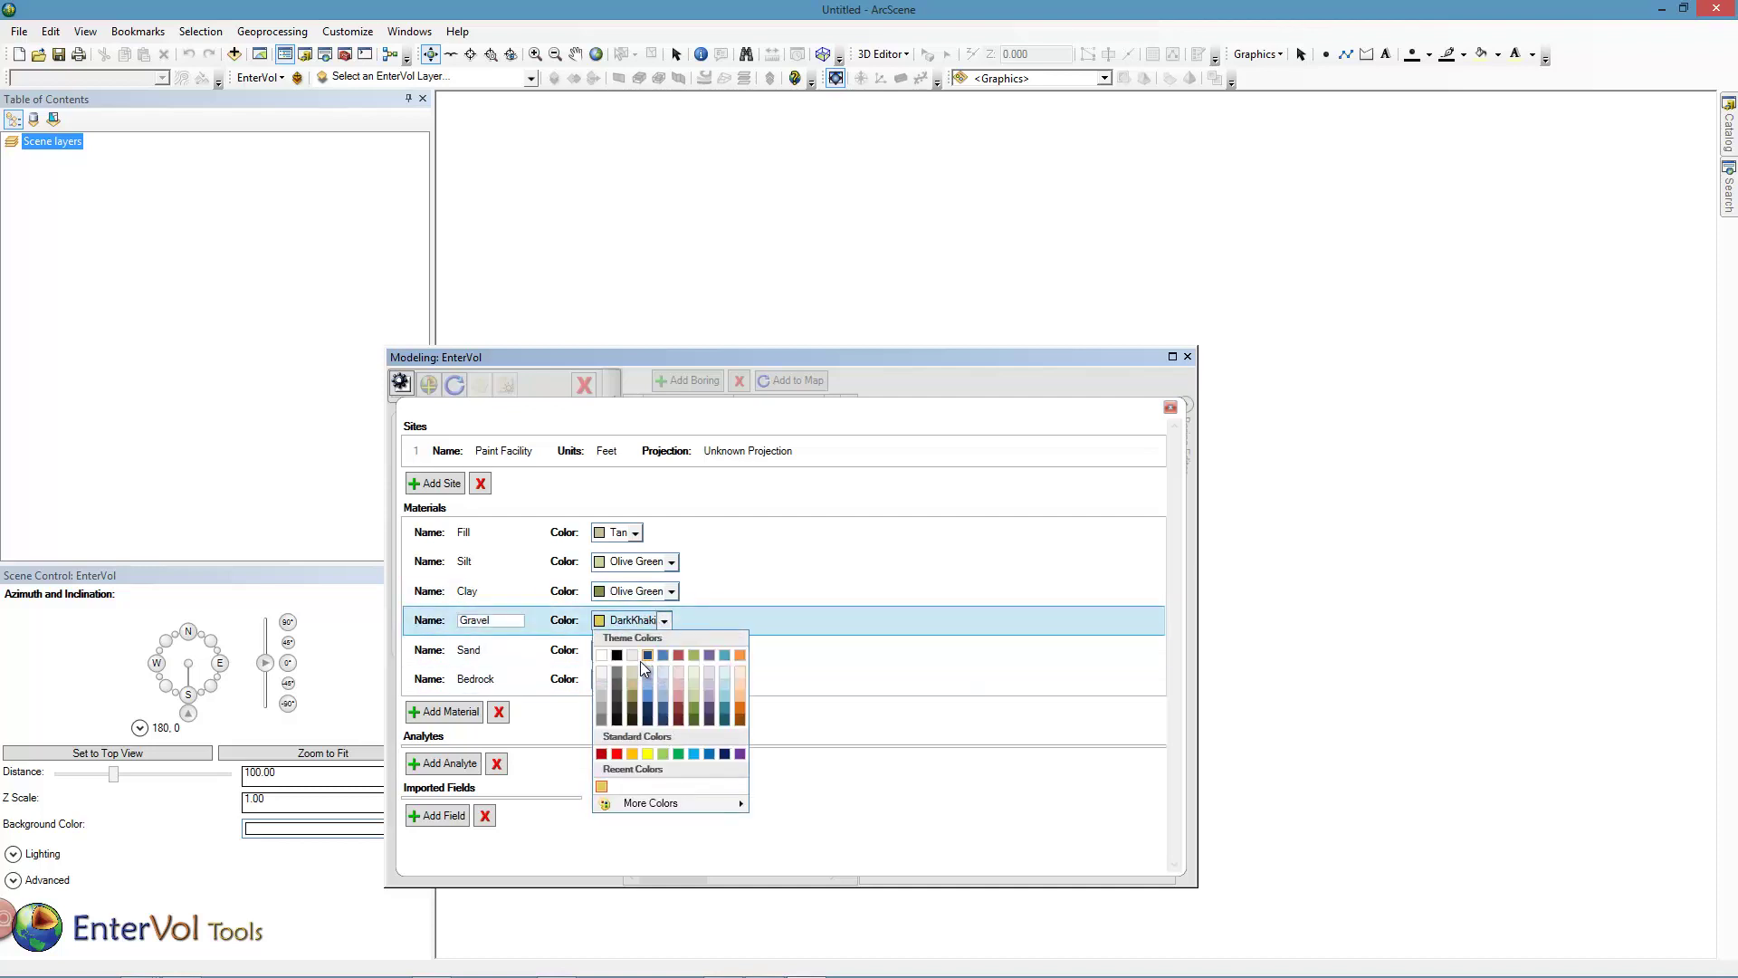
{"action": "left_click", "coordinate": [618, 675]}
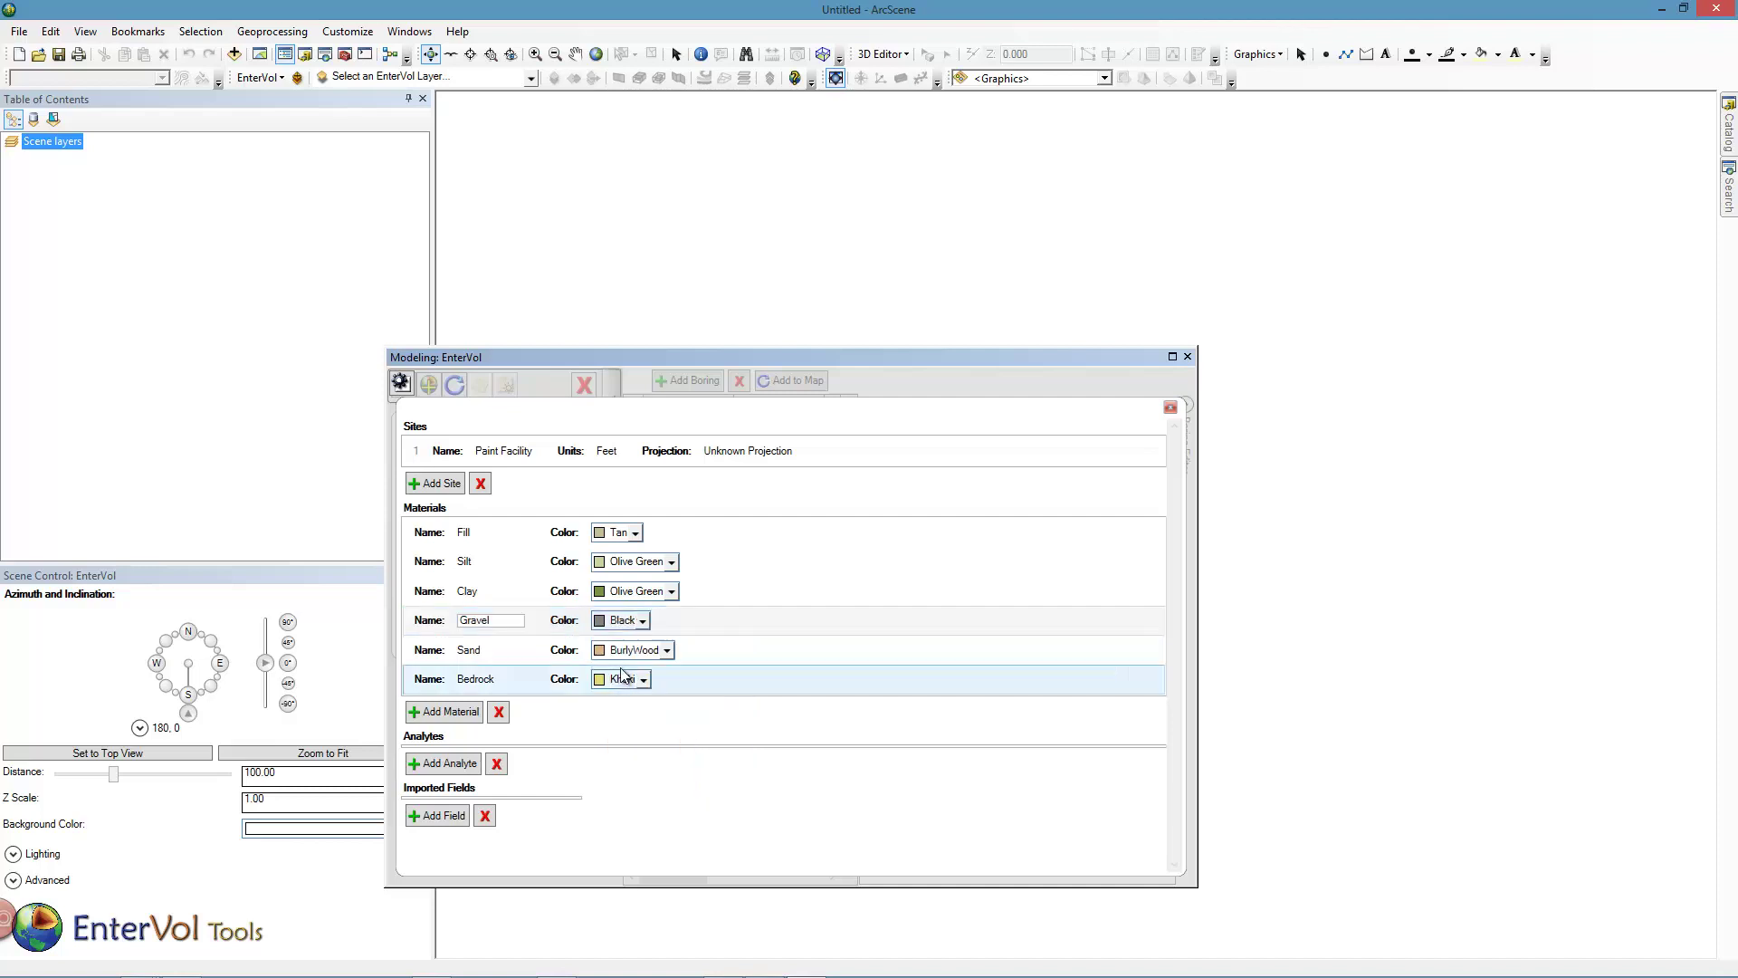
Give Sand a custom muted brown colour and make Bedrock black.
{"action": "left_click", "coordinate": [668, 651]}
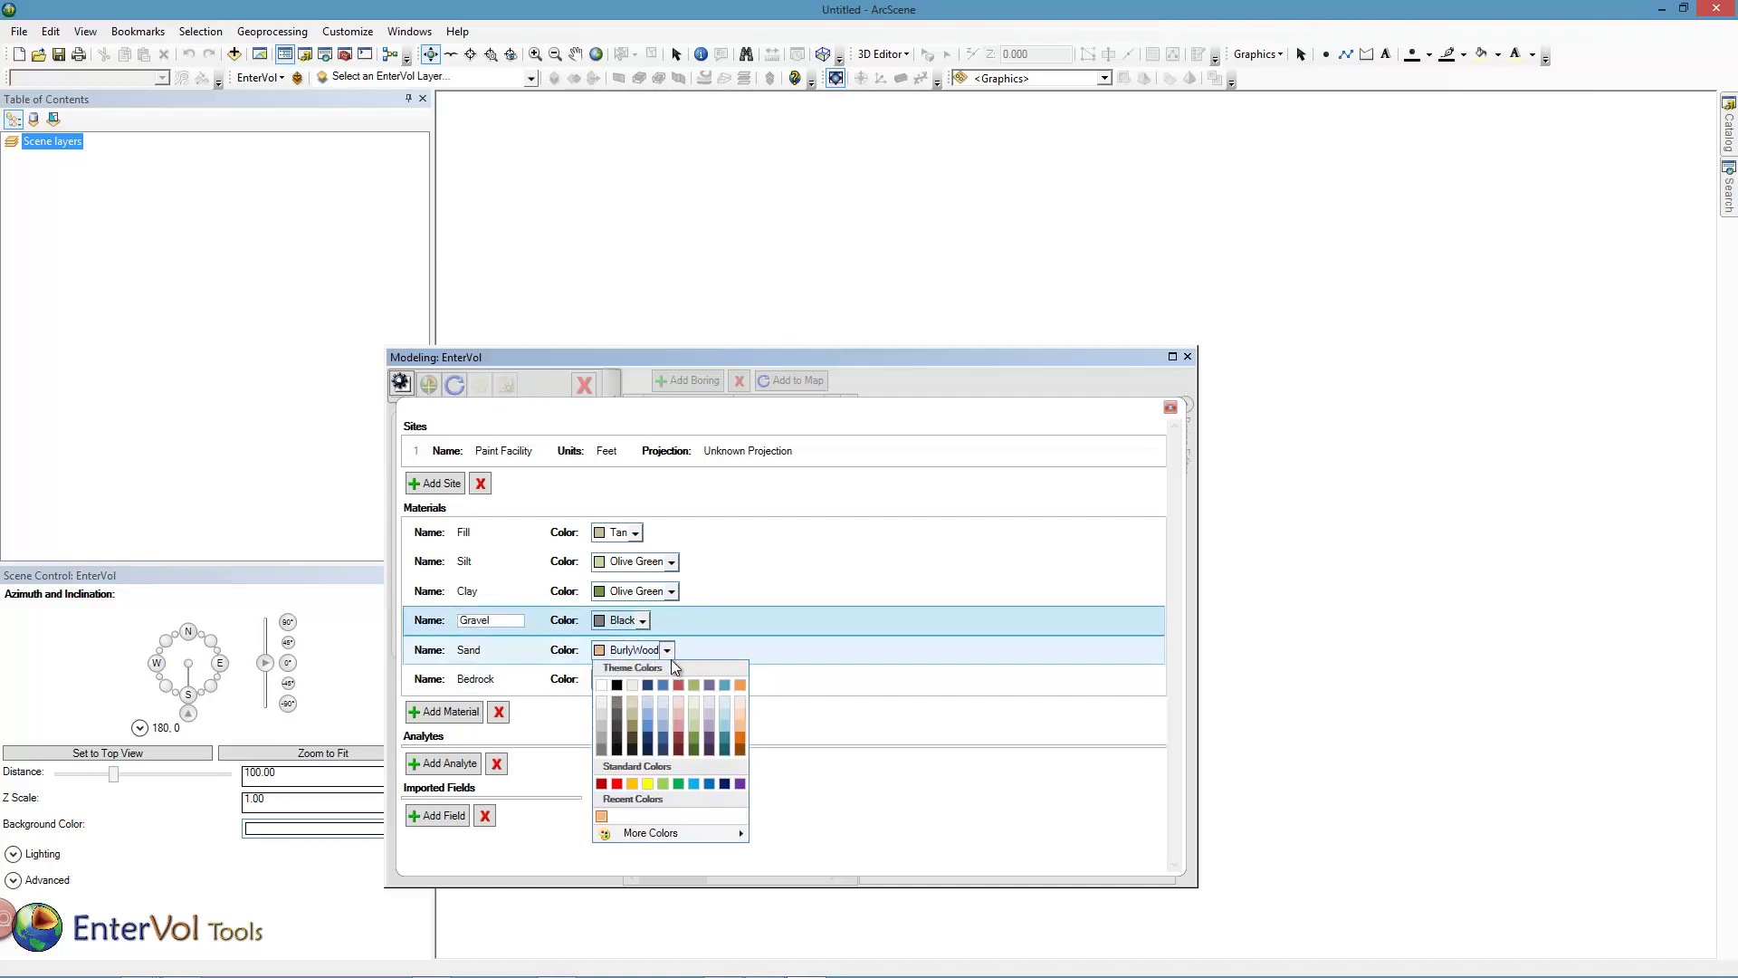
{"action": "mouse_move", "coordinate": [614, 833]}
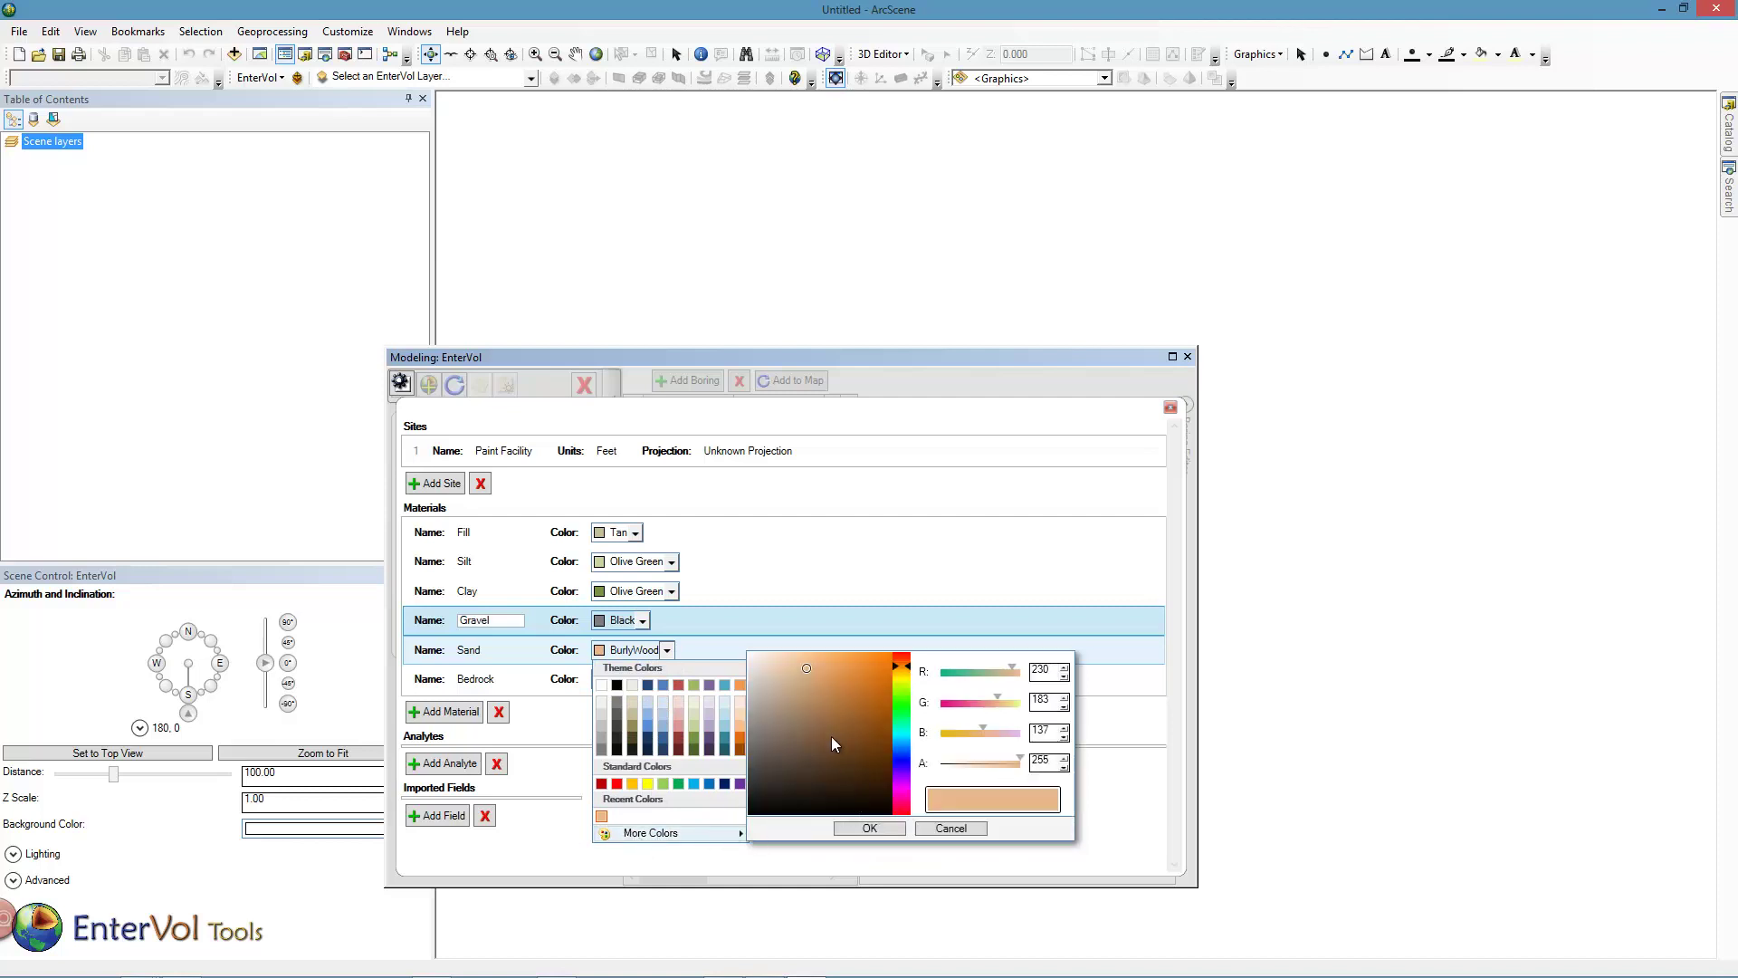
{"action": "left_click", "coordinate": [790, 704]}
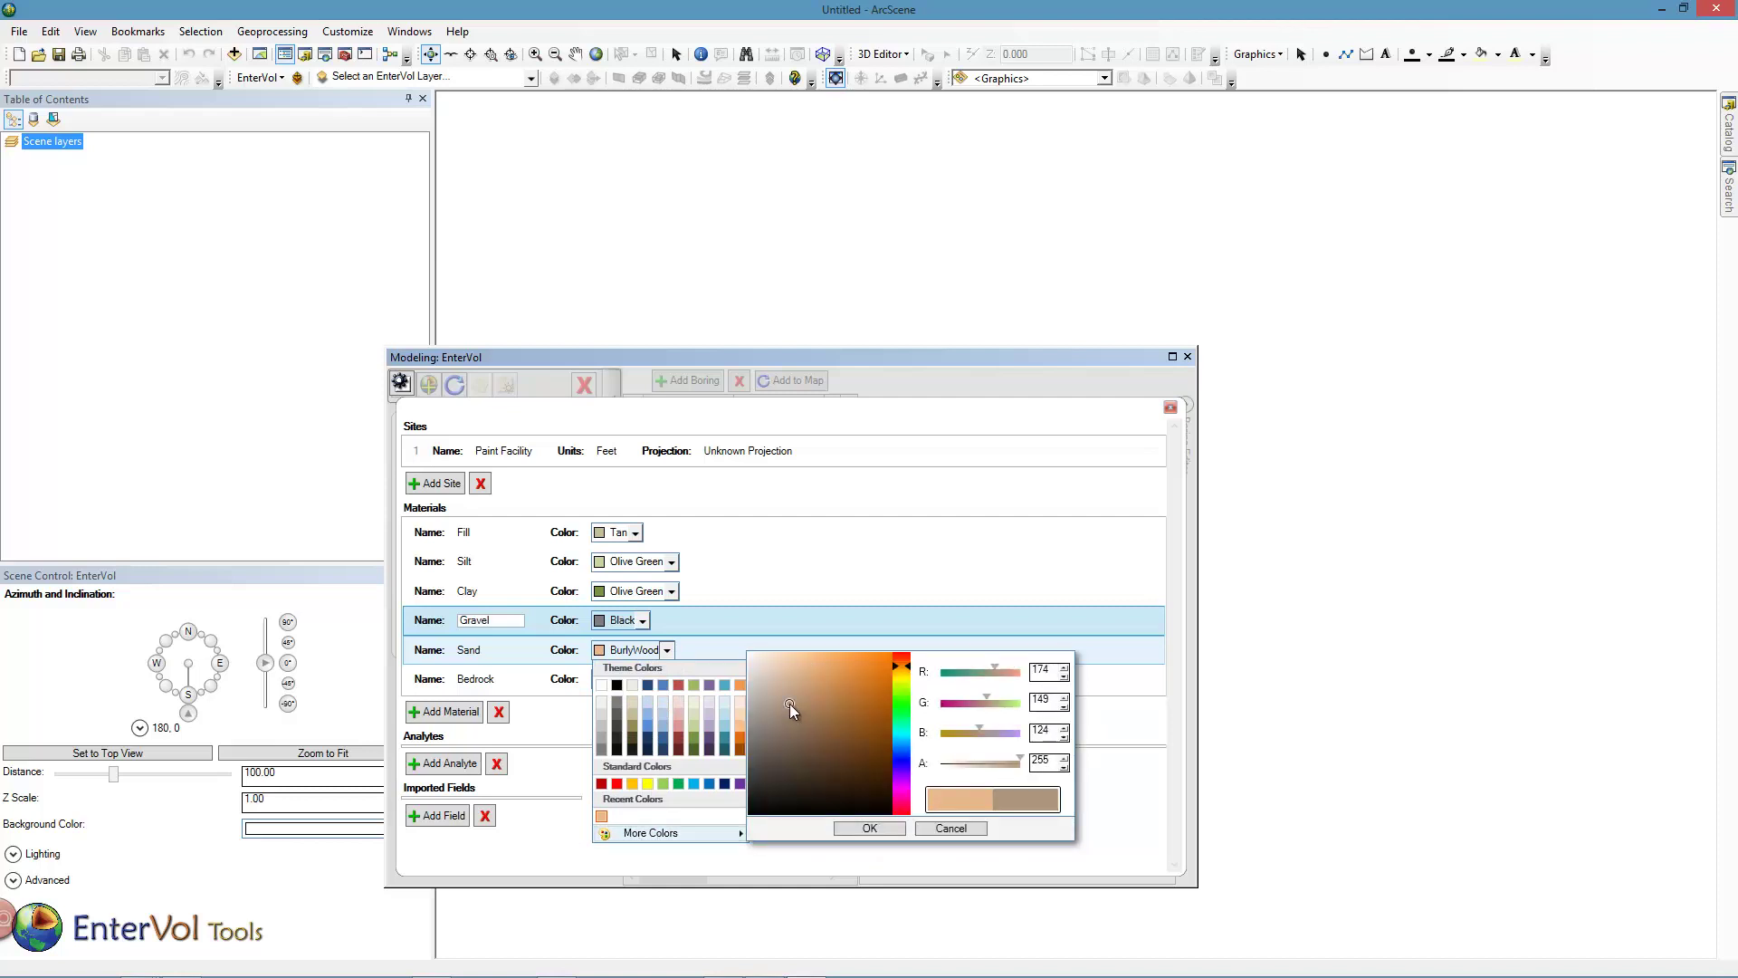
{"action": "left_click", "coordinate": [786, 699]}
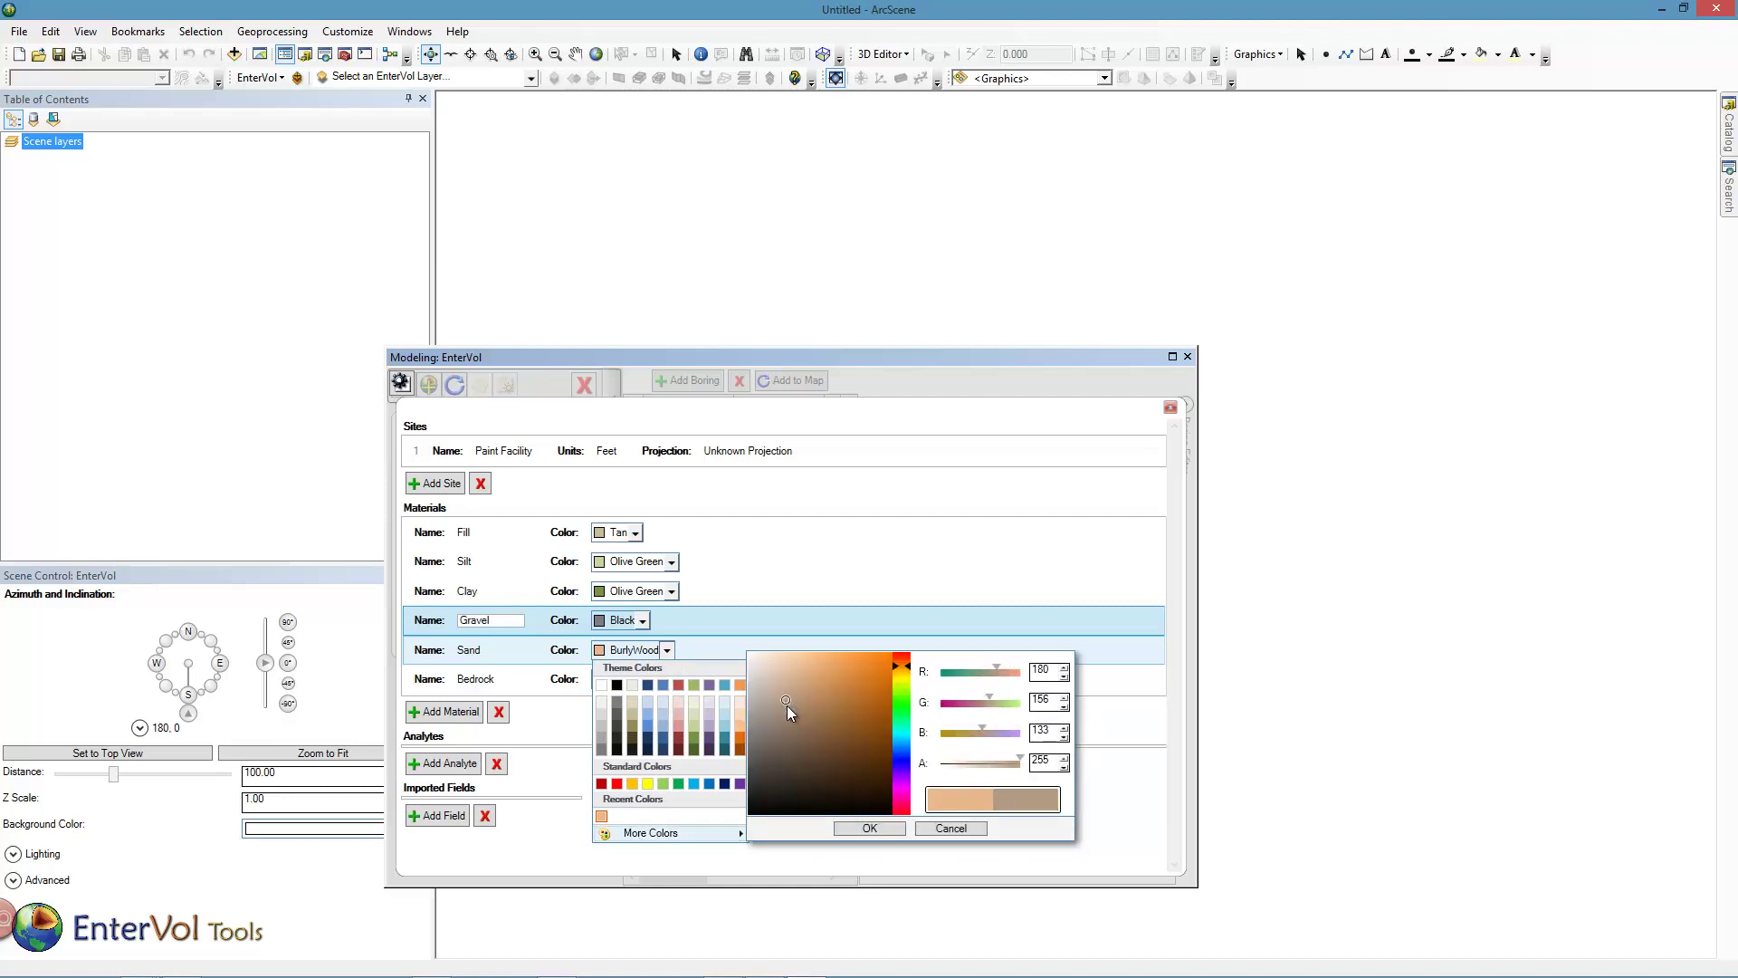
{"action": "left_click", "coordinate": [869, 828]}
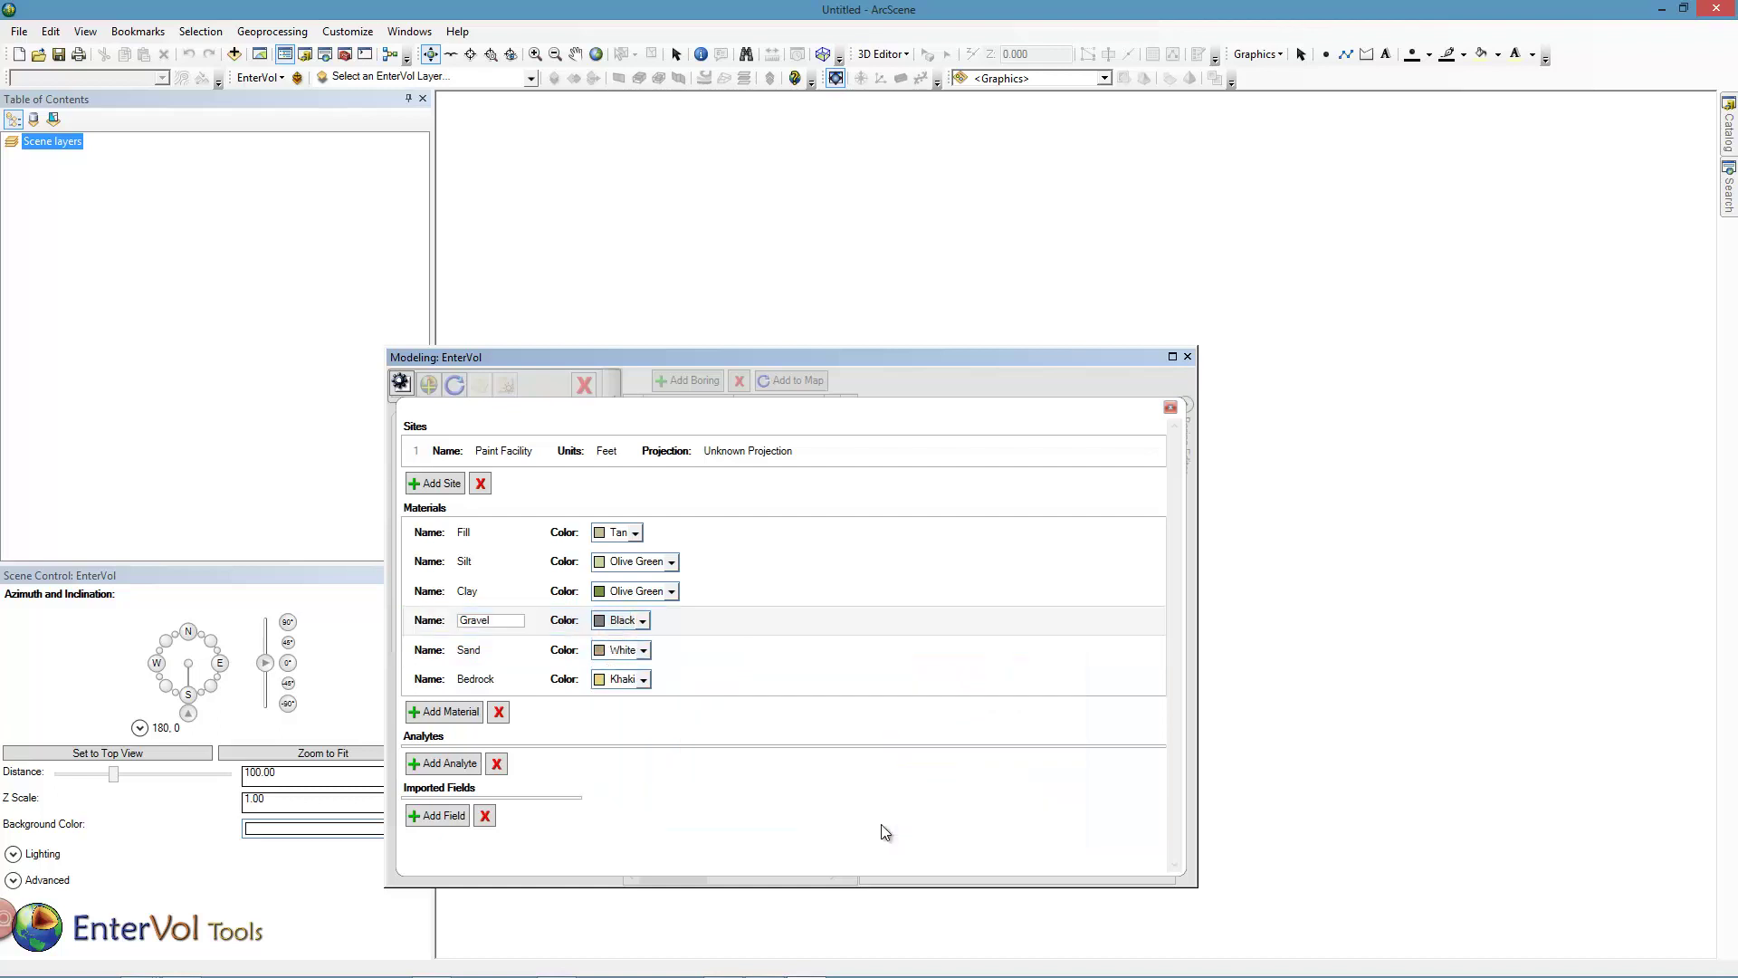
{"action": "left_click", "coordinate": [645, 682]}
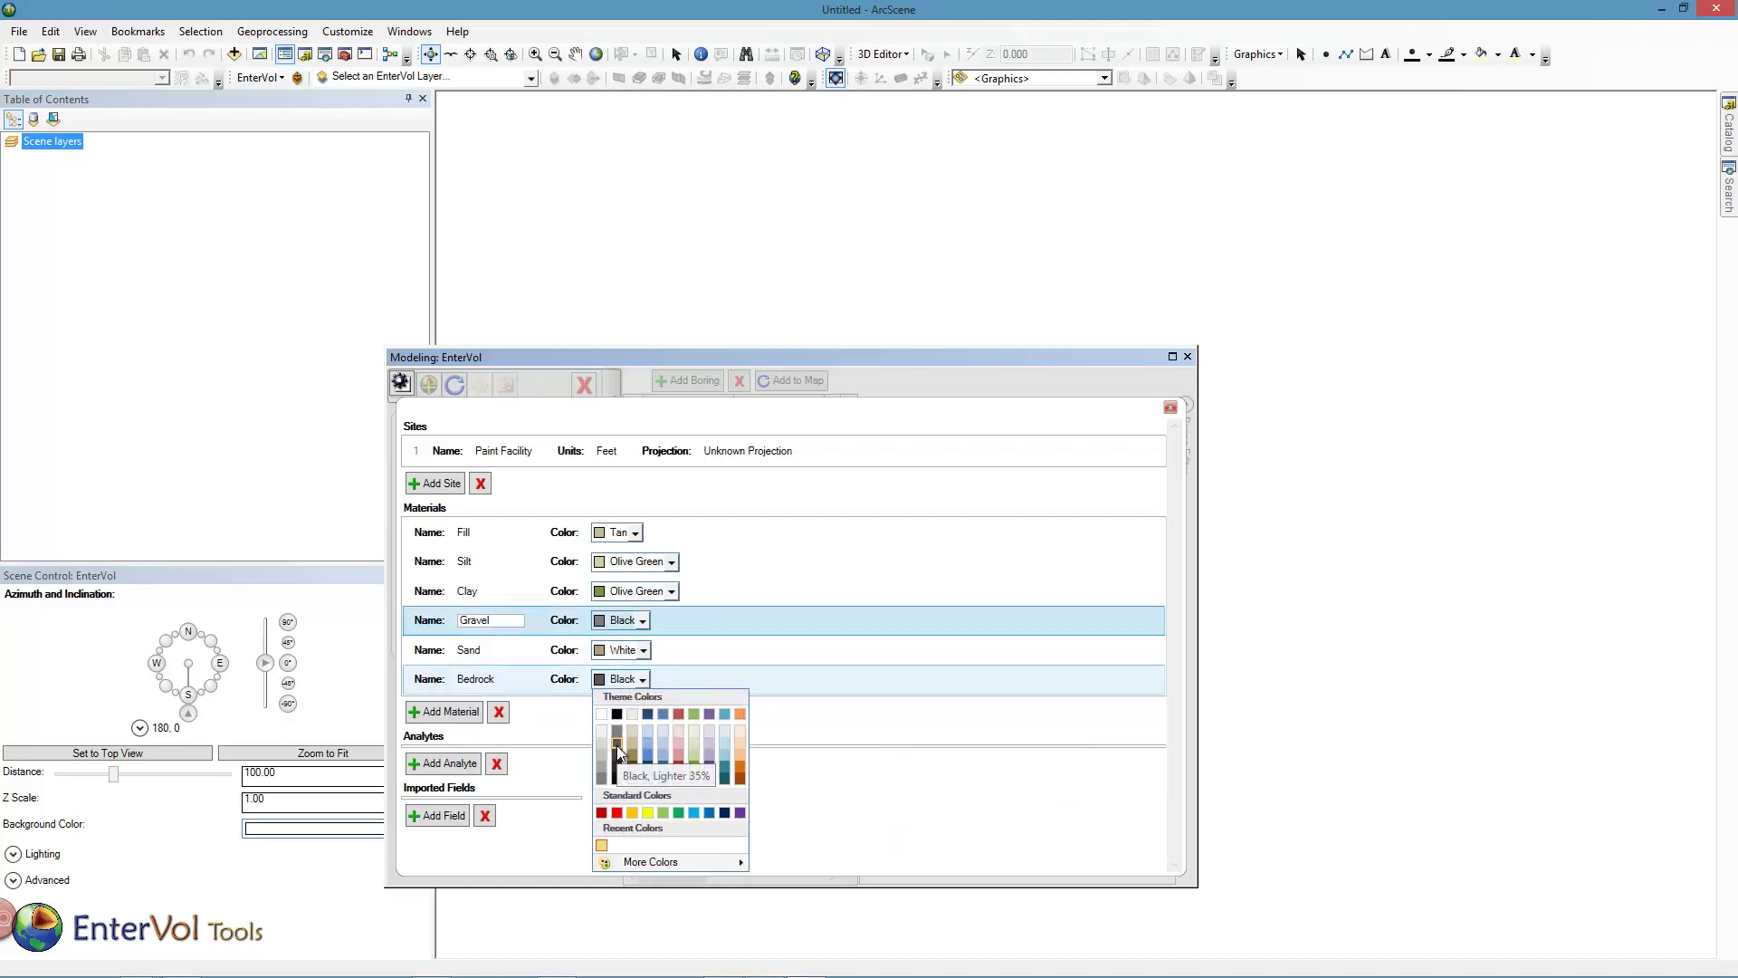
{"action": "left_click", "coordinate": [616, 746]}
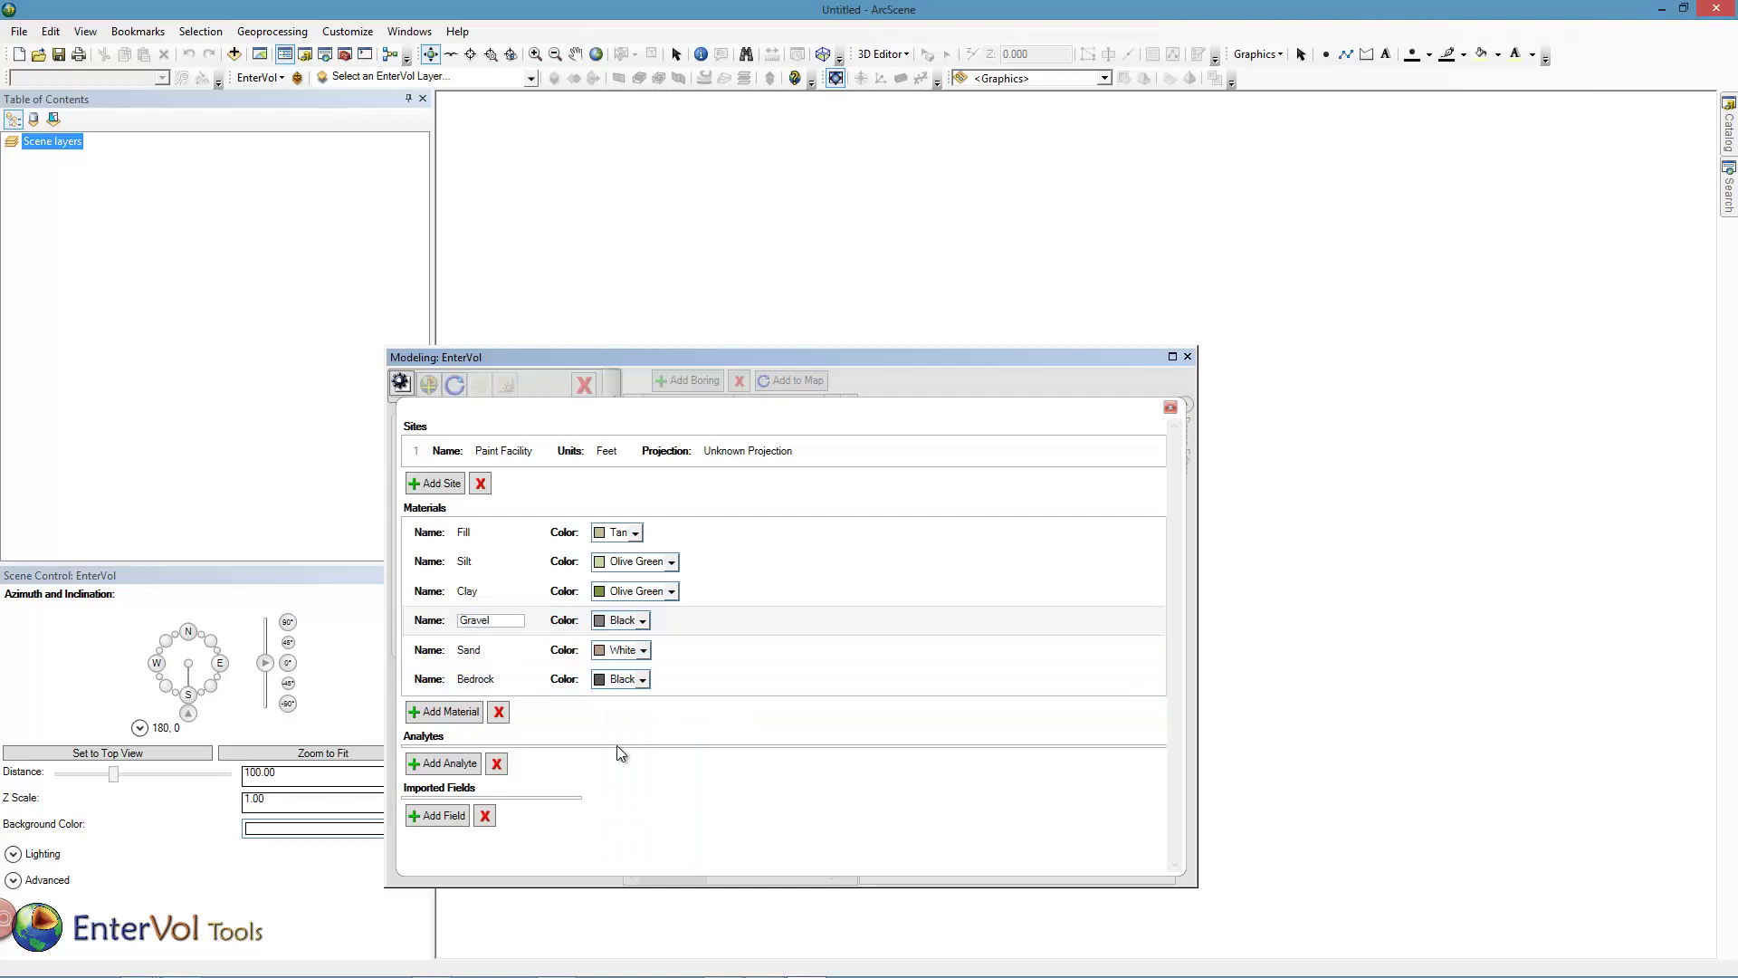
Add the site's Borings to the scene coloured by Color_ID unique values.
{"action": "left_click", "coordinate": [400, 385]}
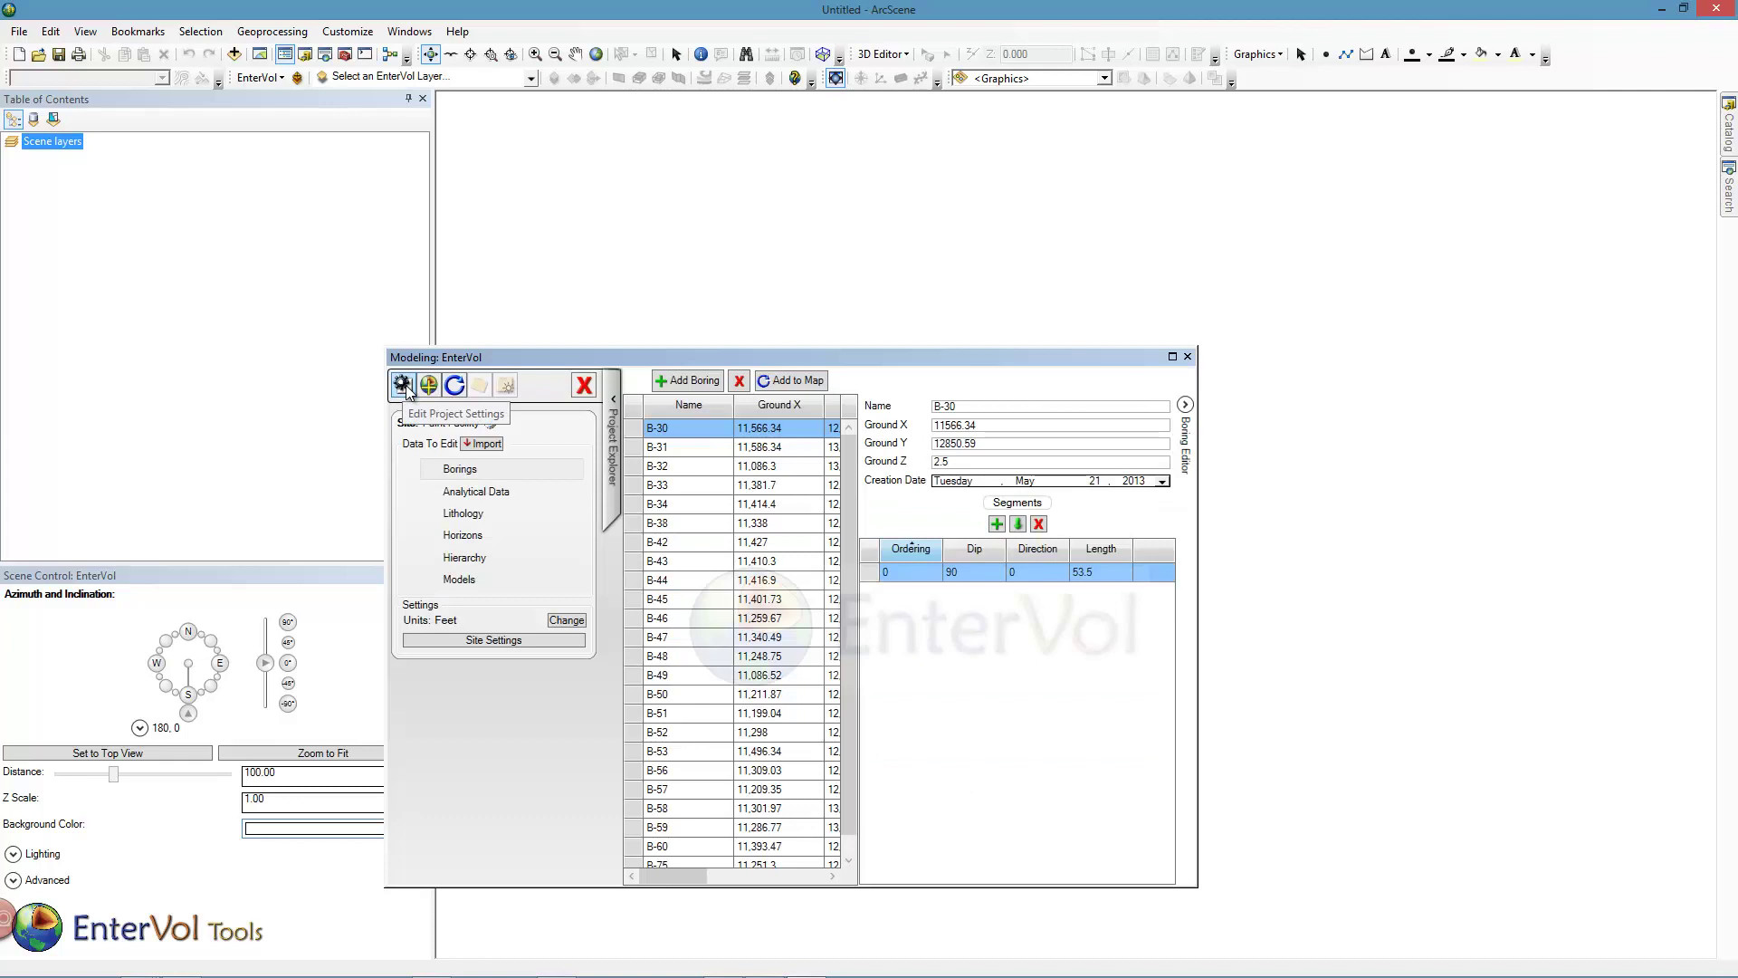
{"action": "left_click", "coordinate": [471, 476]}
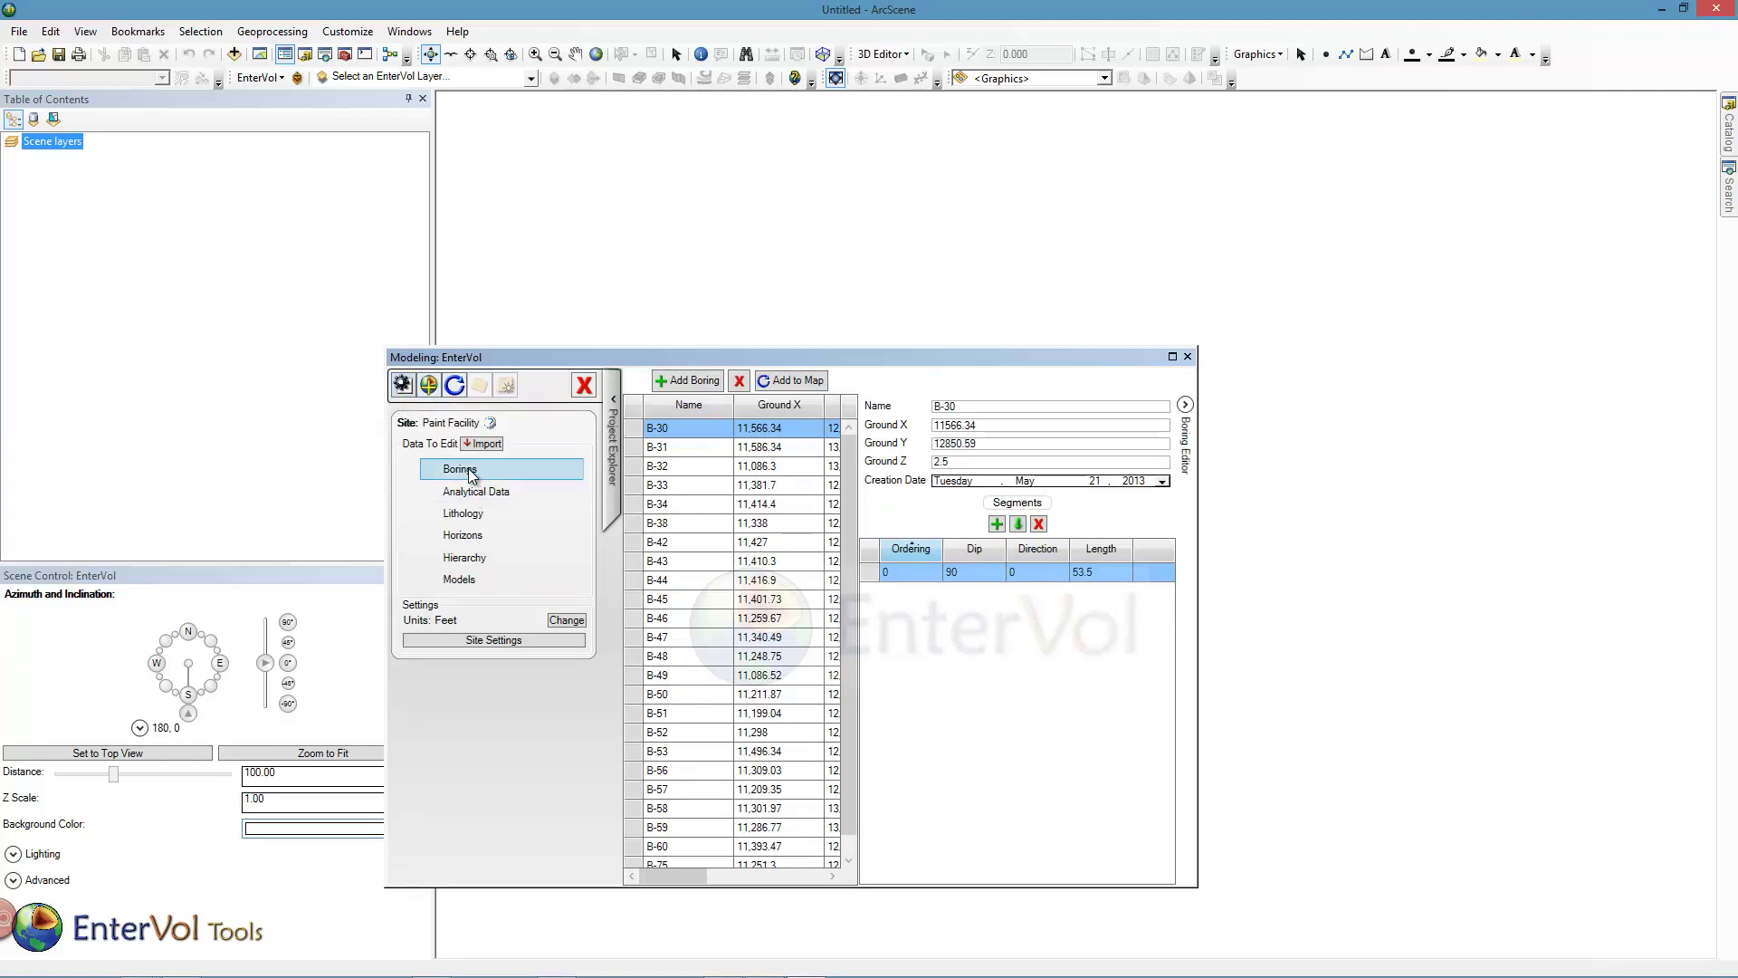
{"action": "left_click", "coordinate": [794, 383]}
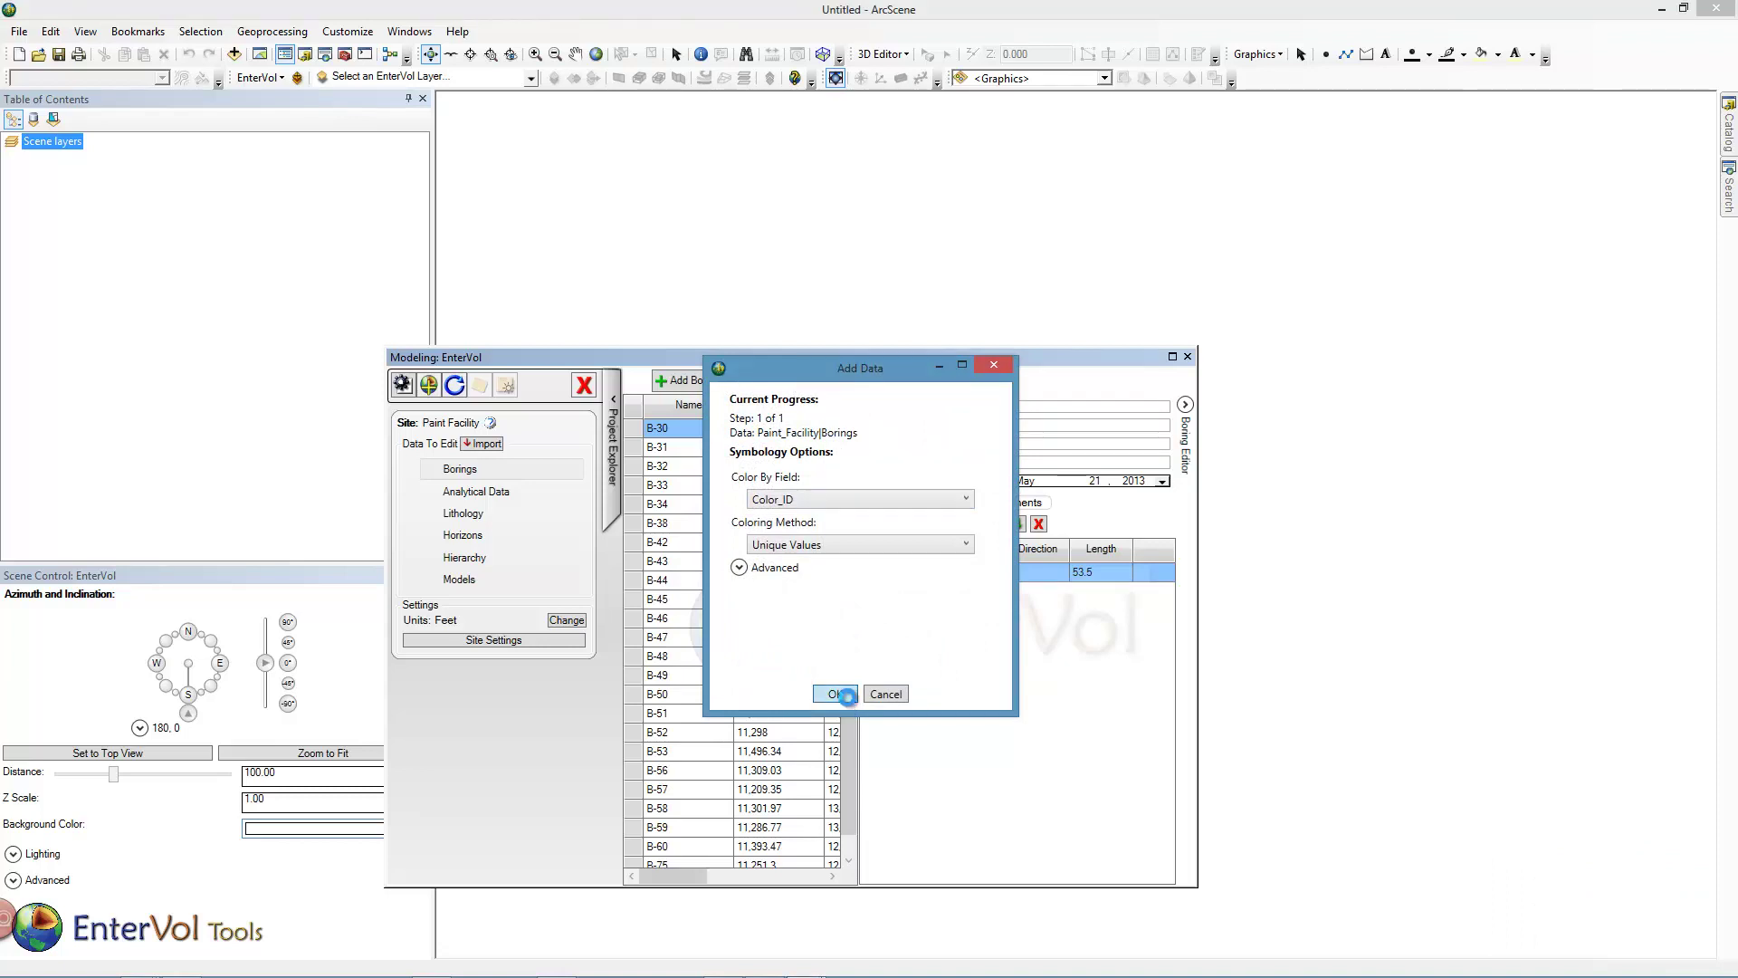
{"action": "left_click", "coordinate": [835, 694]}
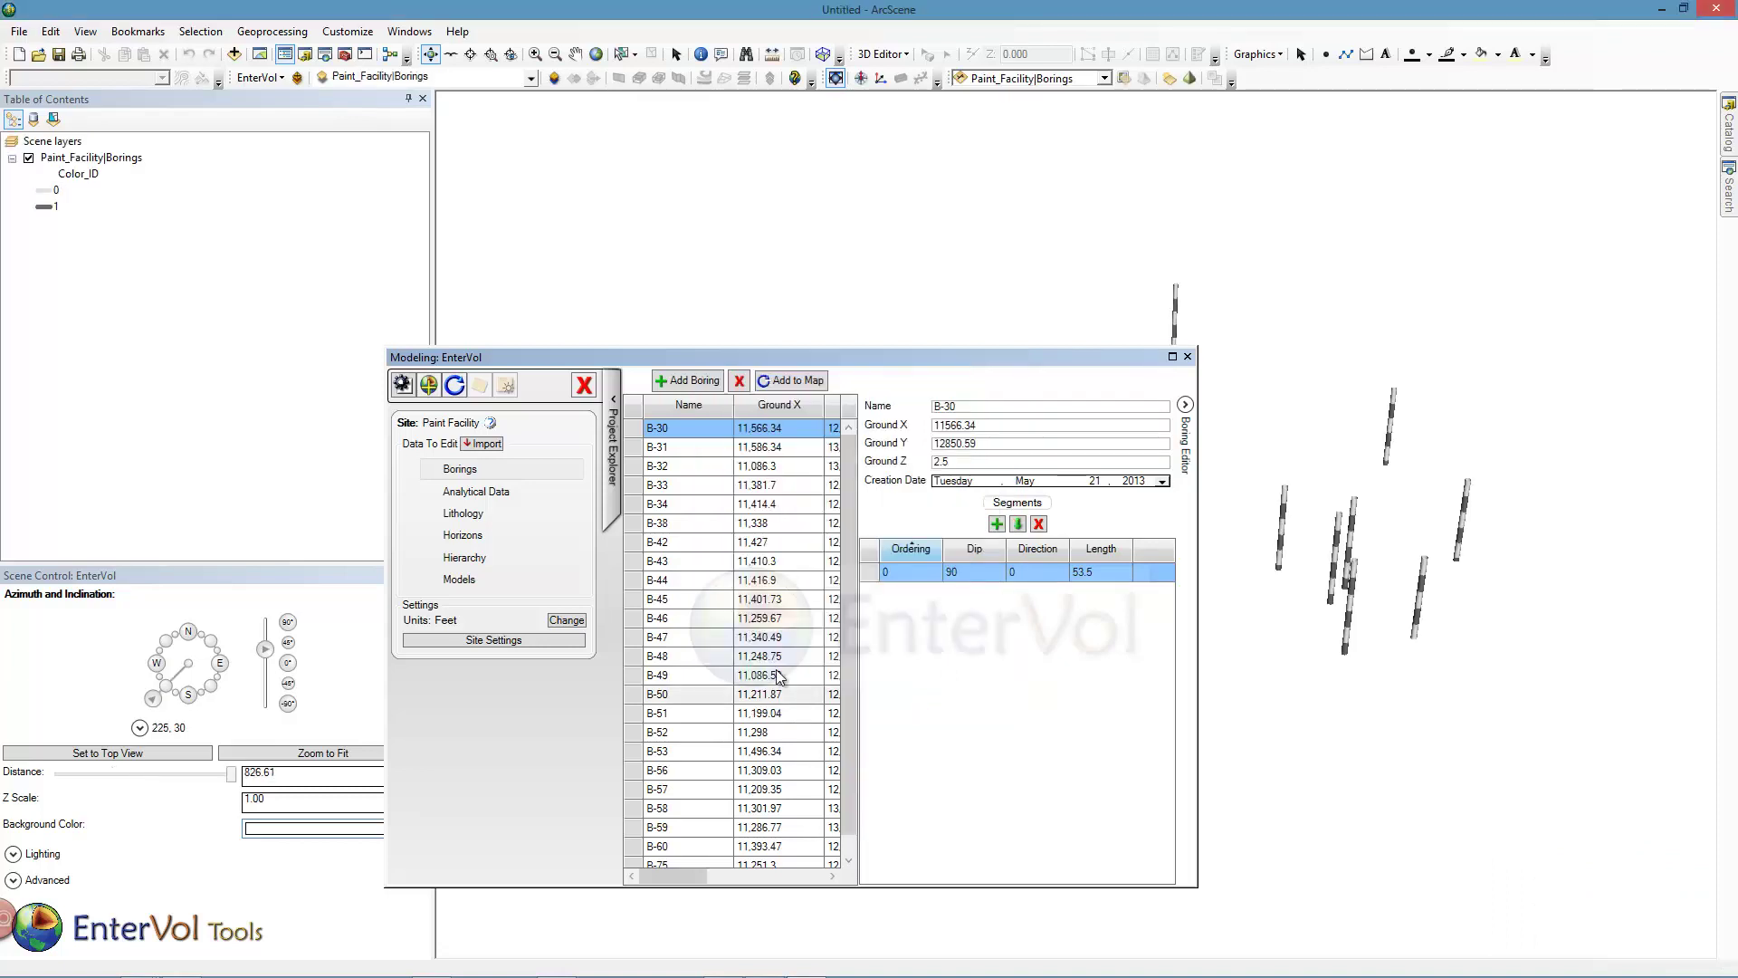
Add the Geologic Layers horizon points to the scene coloured by Surface_Name unique values.
{"action": "left_click", "coordinate": [473, 559]}
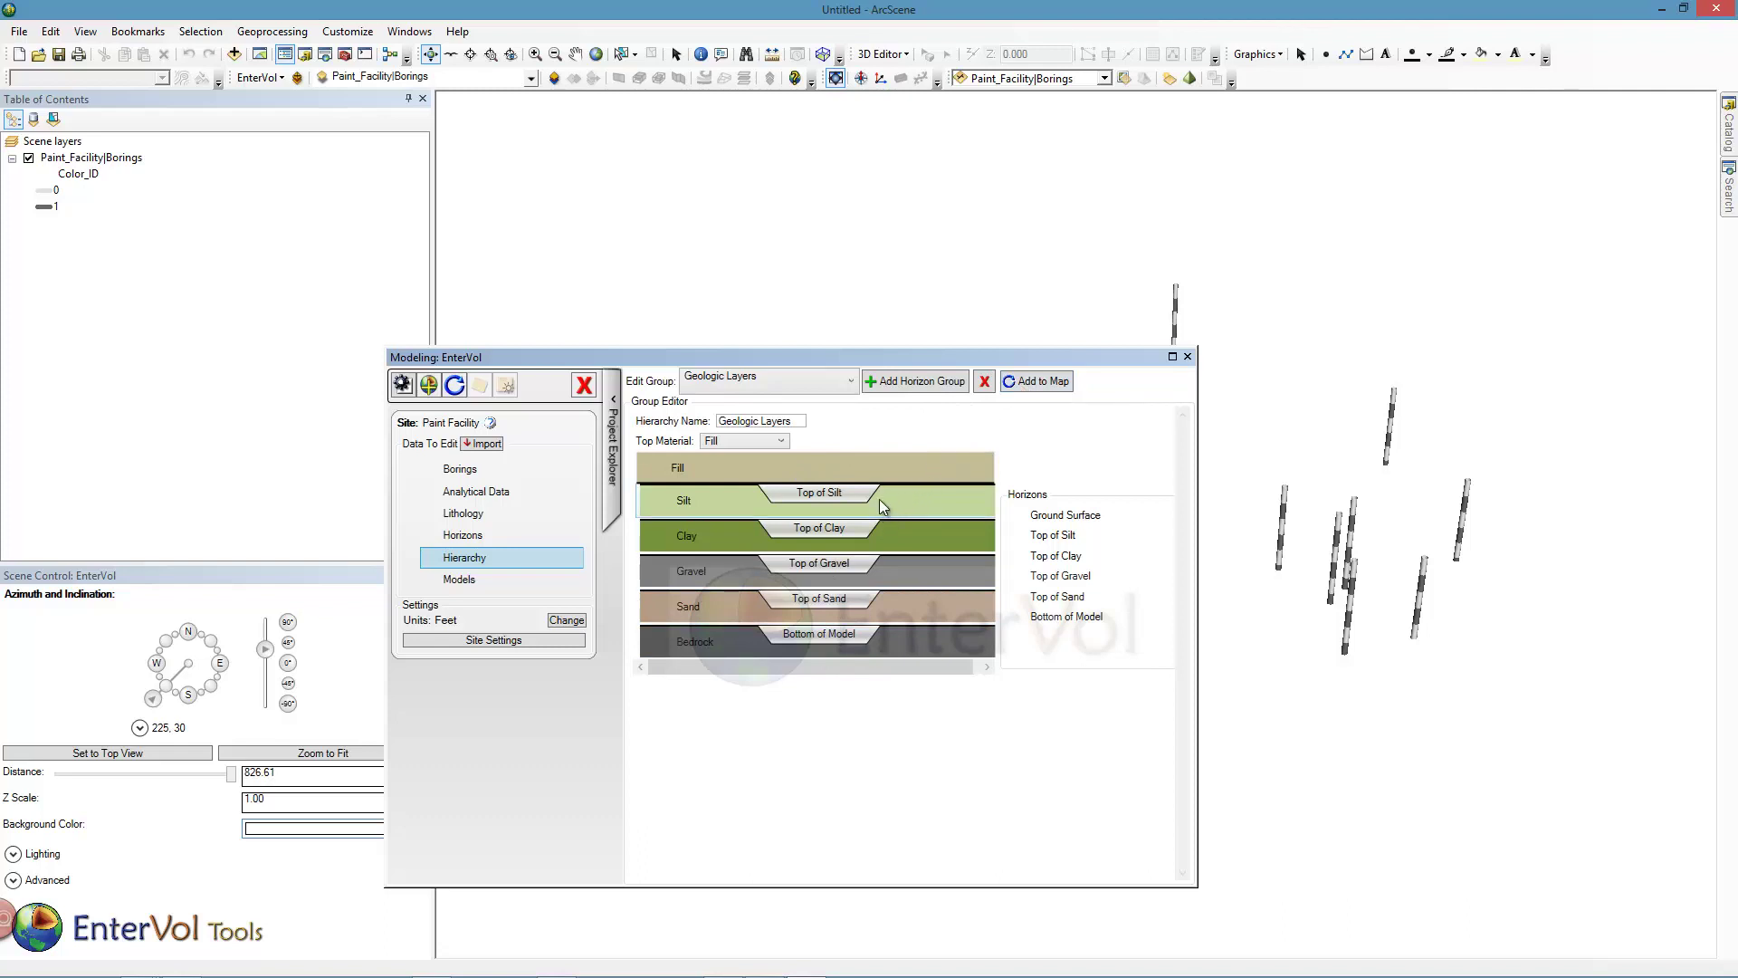
{"action": "left_click", "coordinate": [1023, 383]}
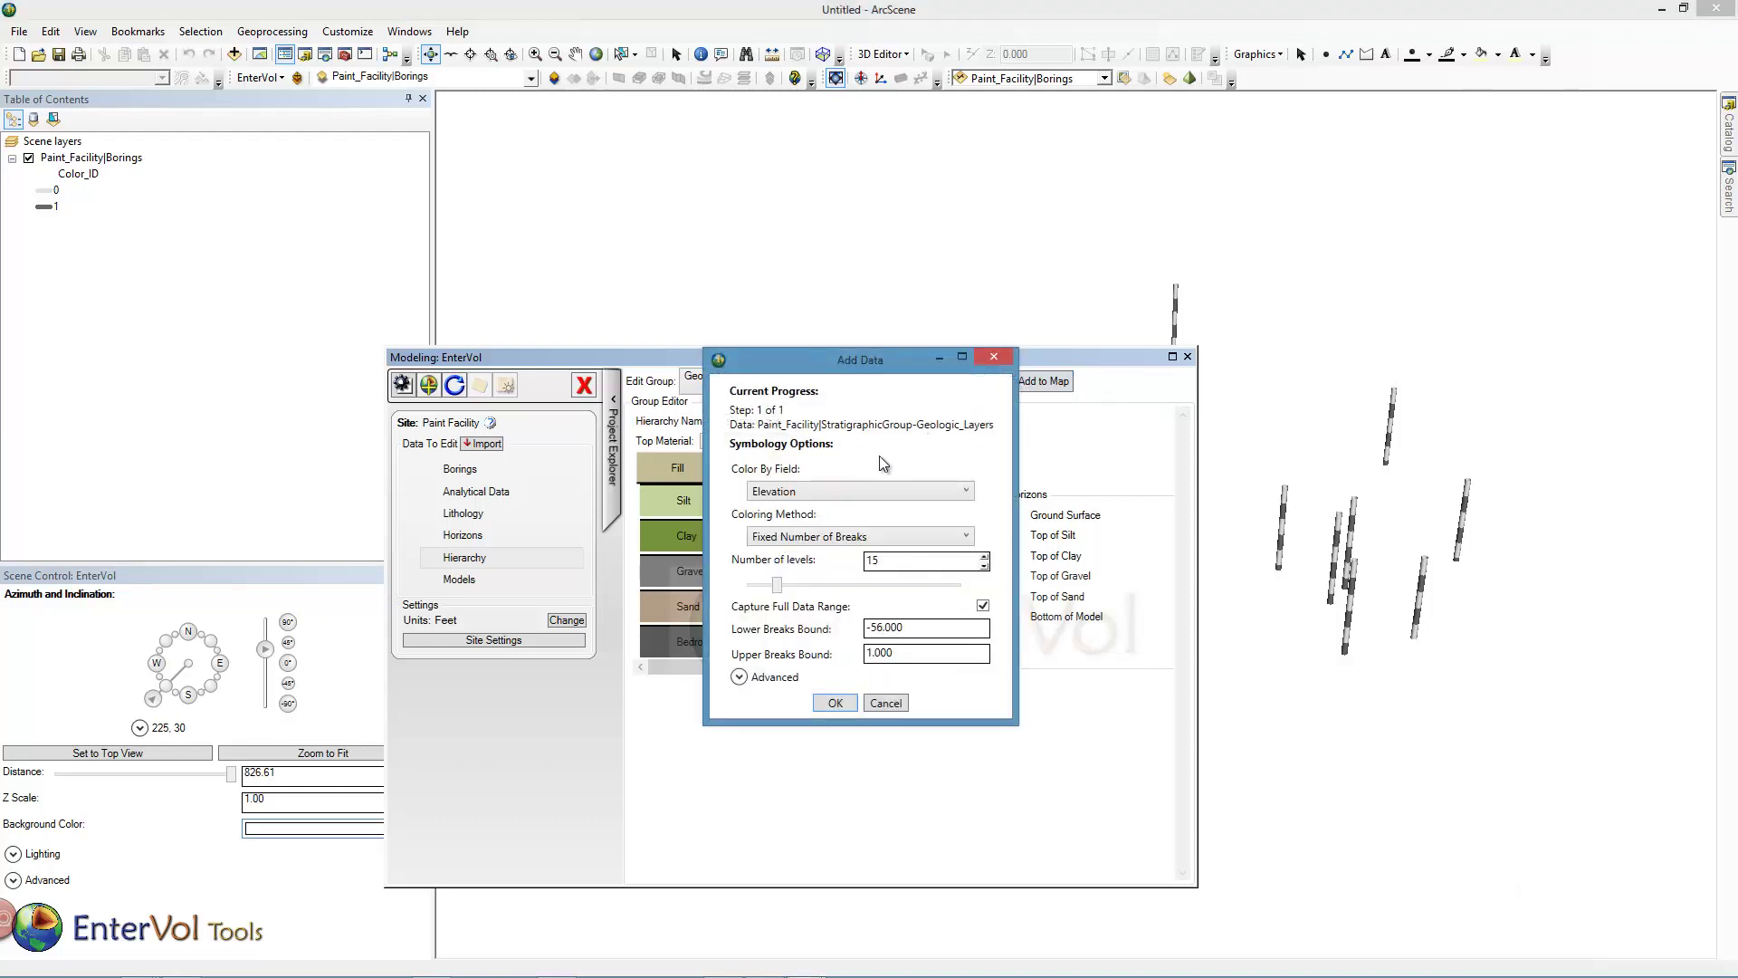
{"action": "left_click", "coordinate": [849, 491]}
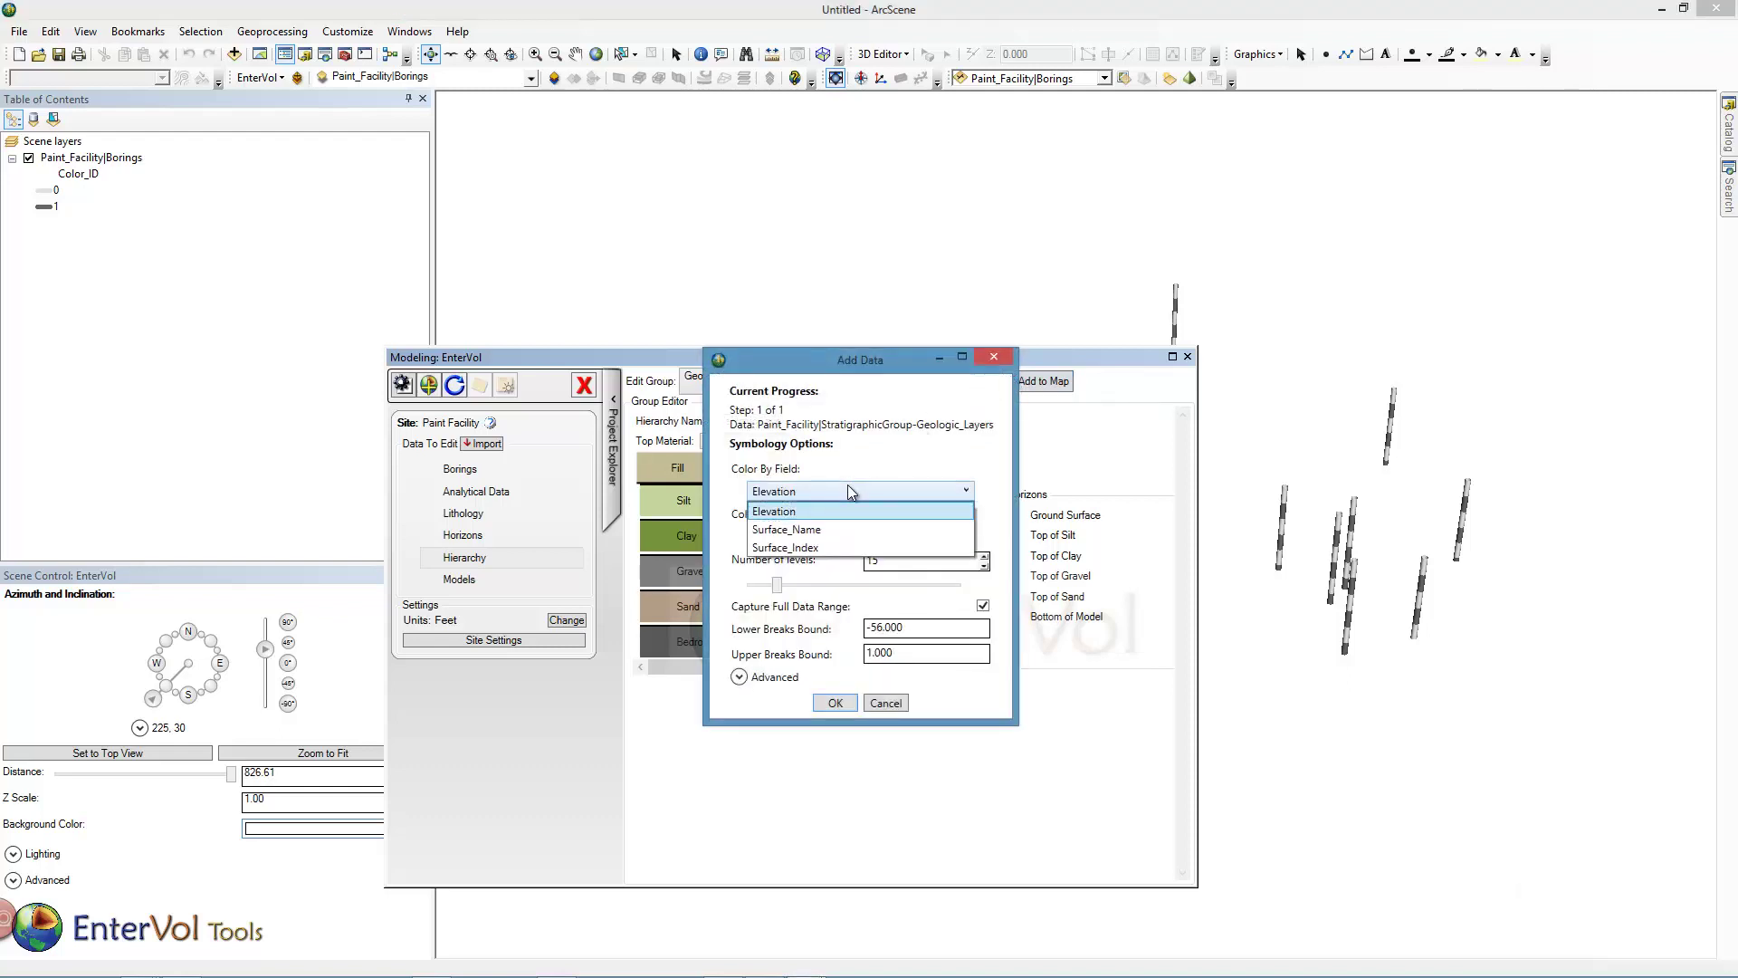
{"action": "left_click", "coordinate": [817, 532]}
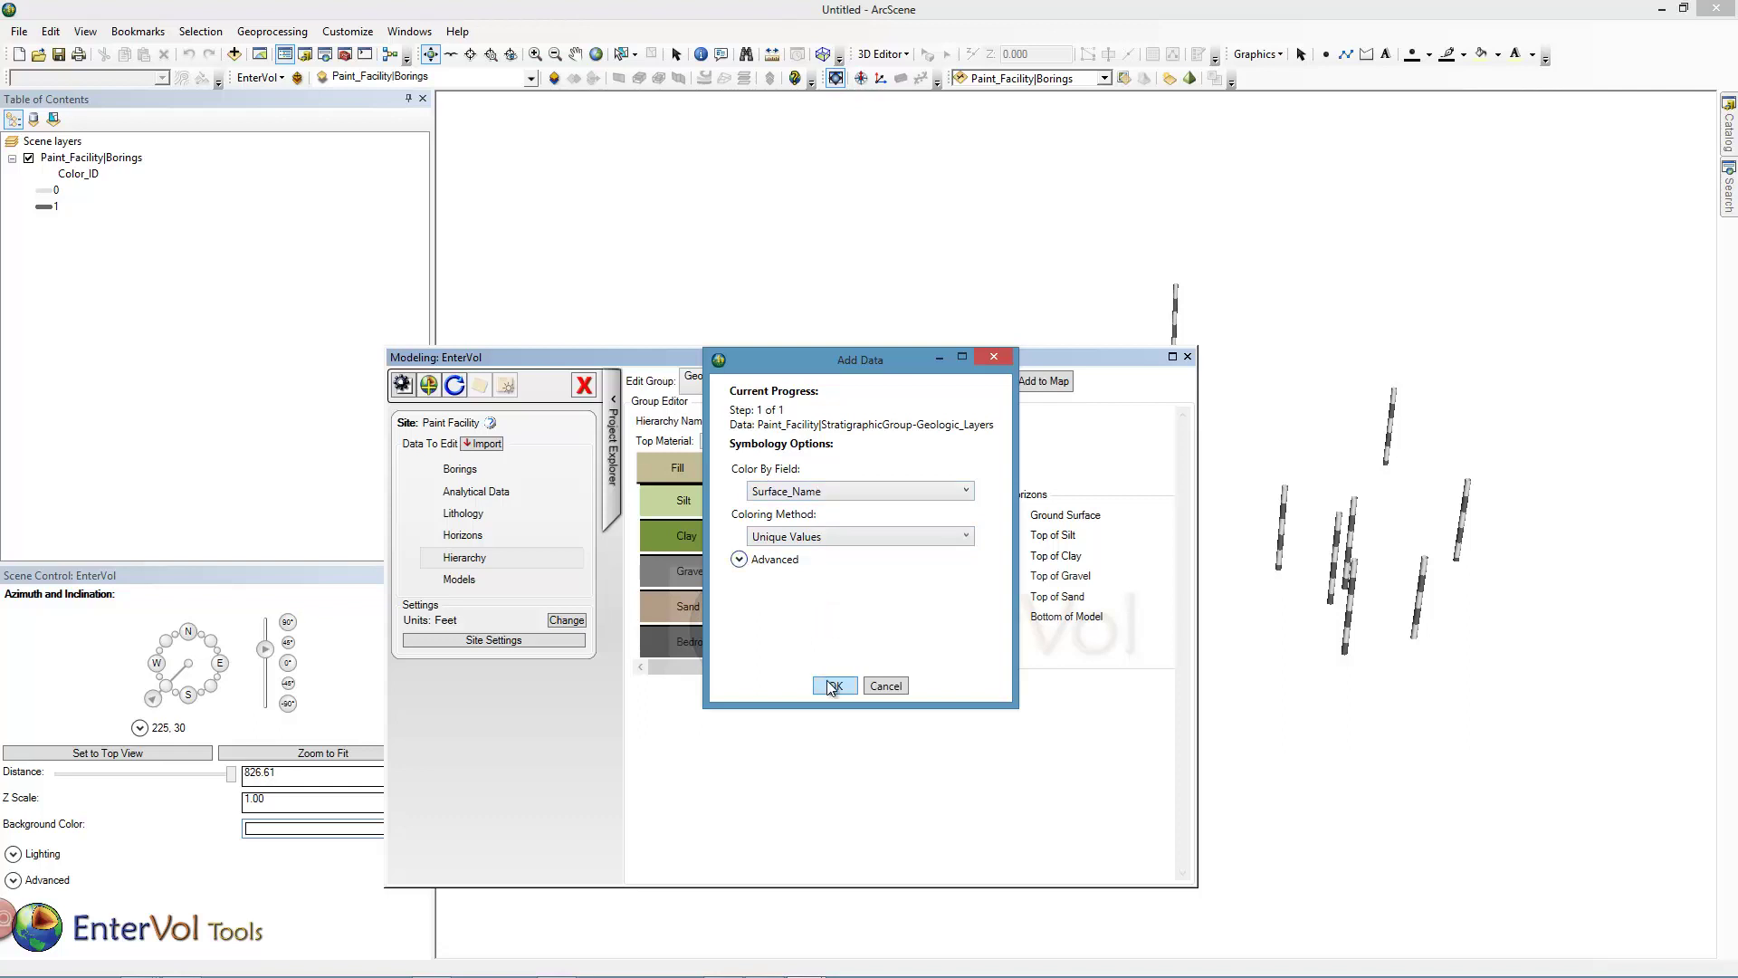
{"action": "left_click", "coordinate": [831, 686]}
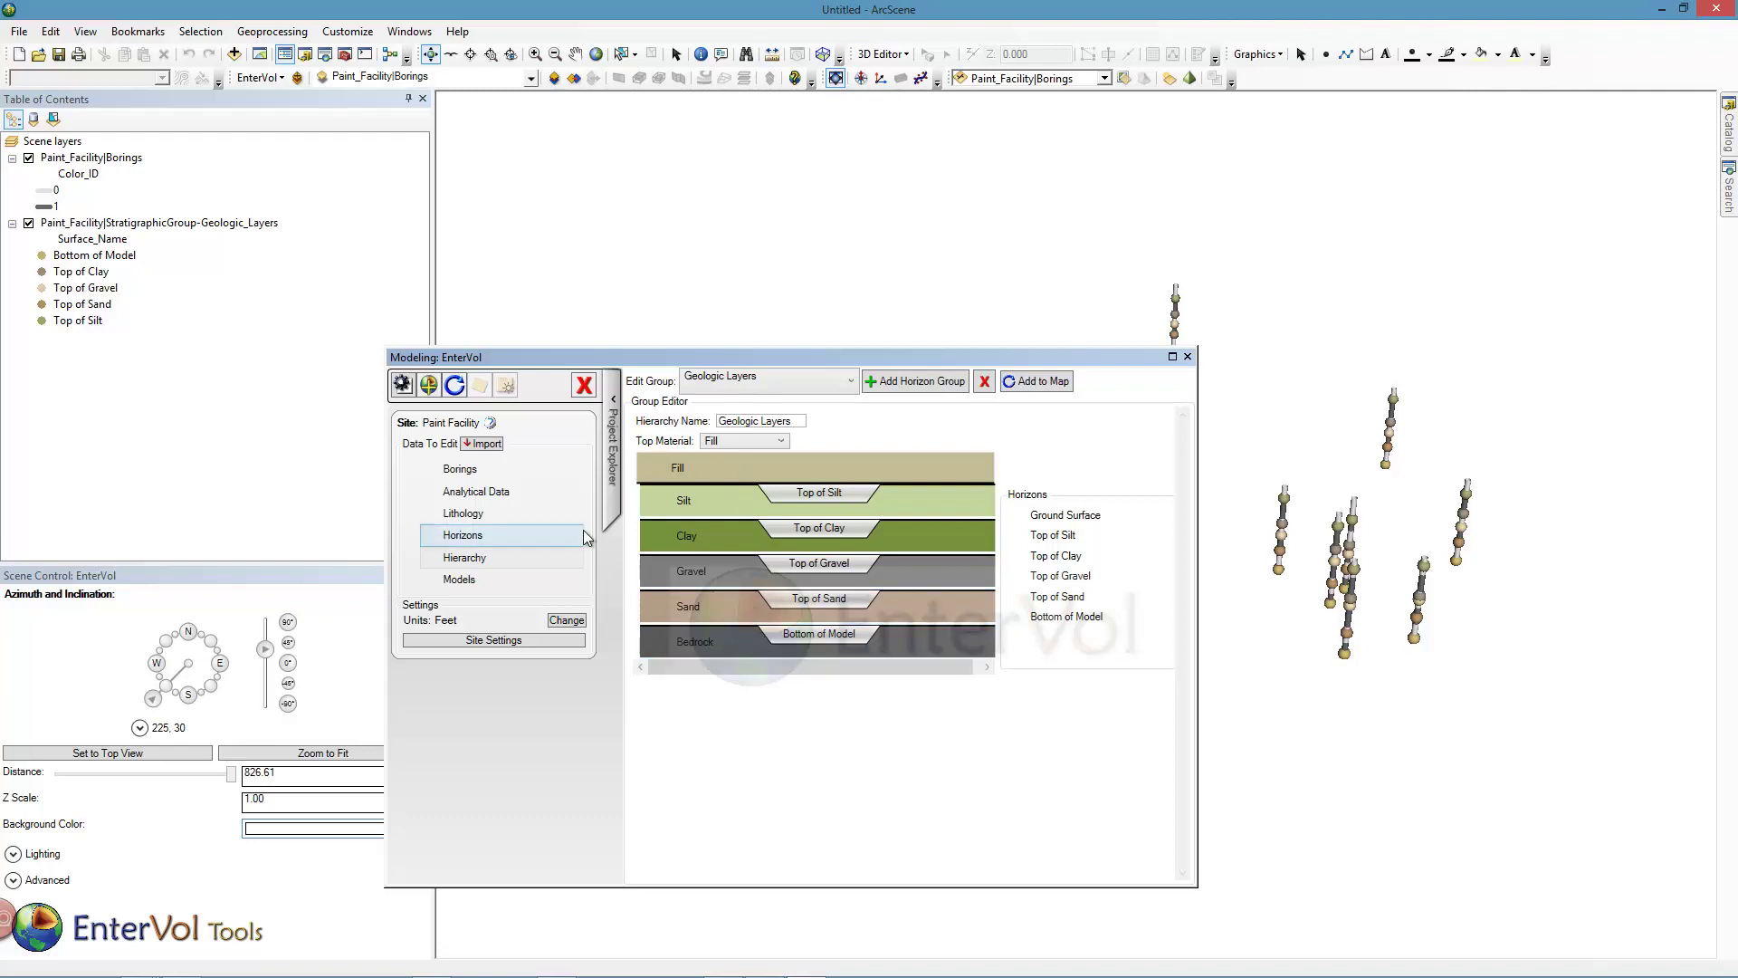
Create a new XY Grid model with Resolution X set to 70.
{"action": "left_click", "coordinate": [464, 580]}
{"action": "left_click", "coordinate": [686, 439]}
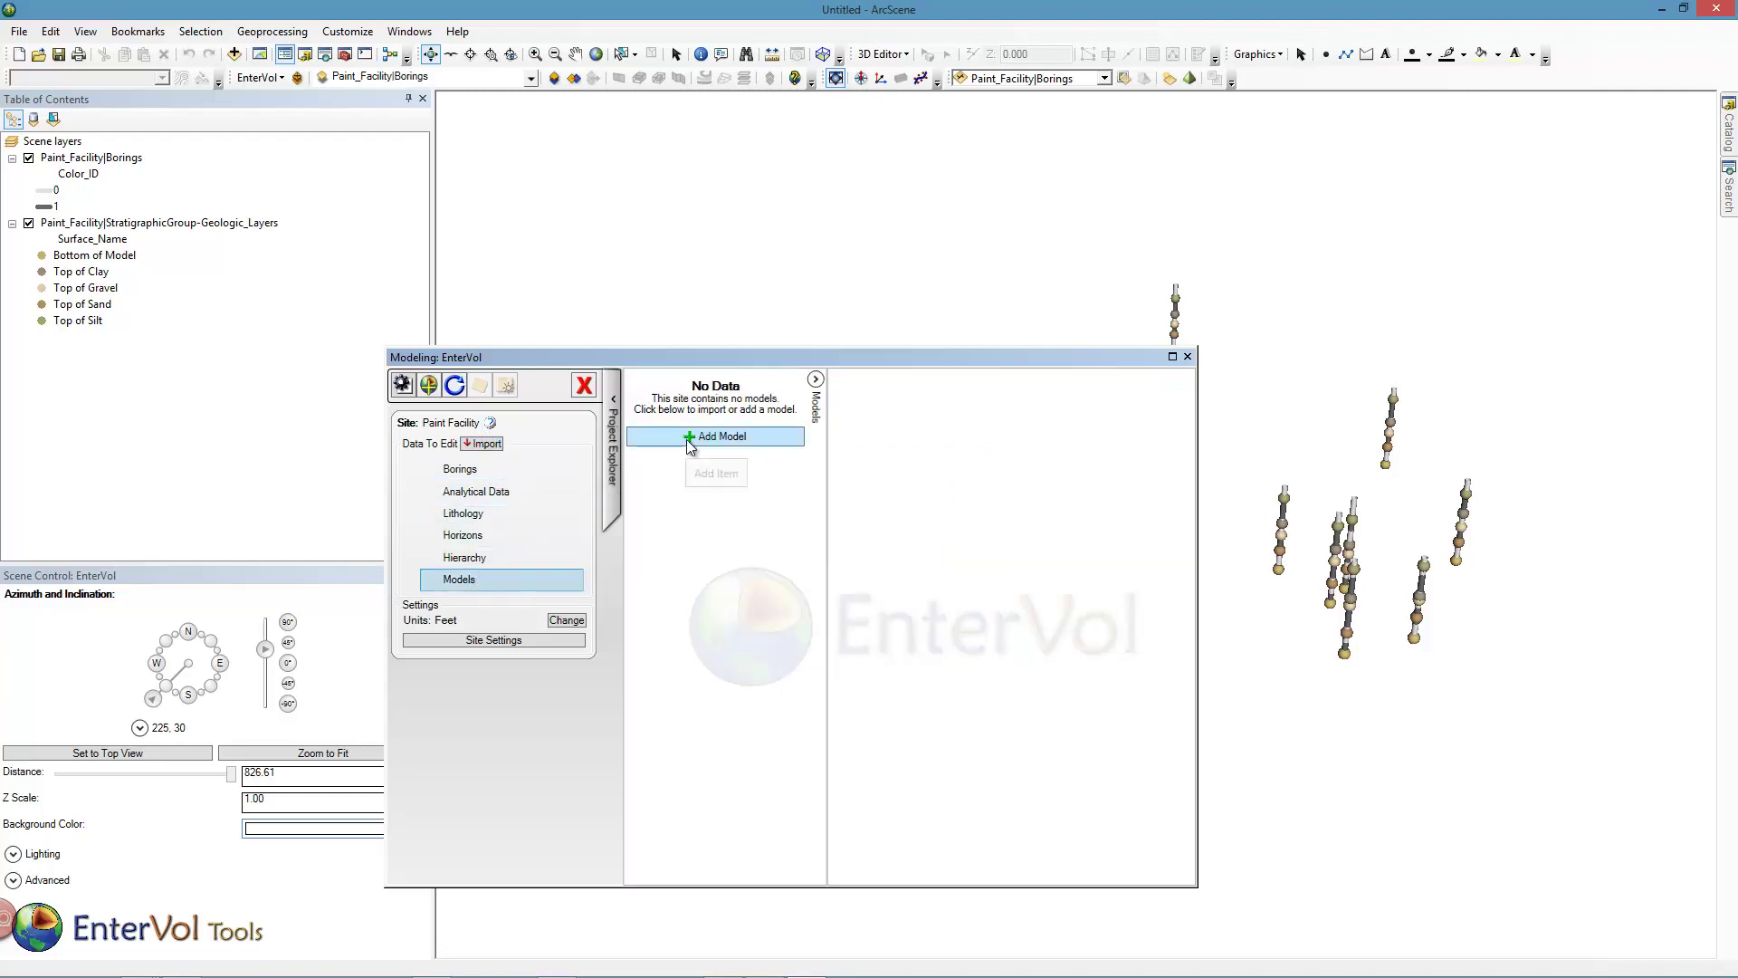
{"action": "left_click", "coordinate": [877, 504]}
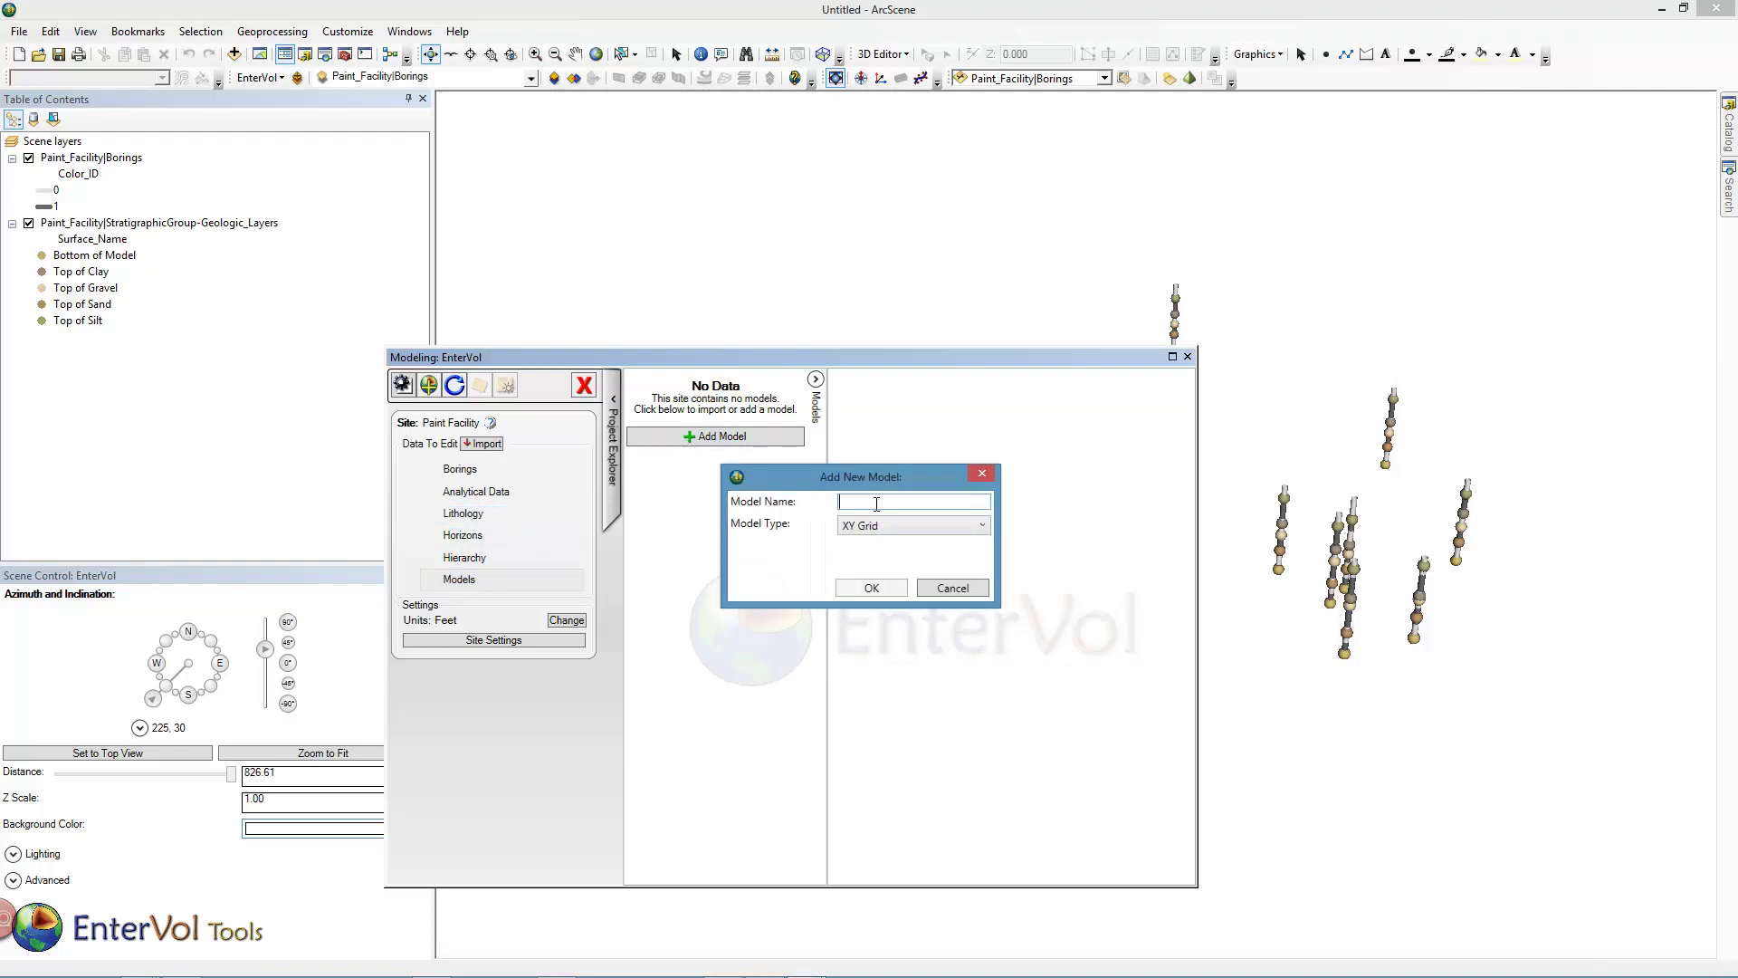
{"action": "type", "text": "Test"}
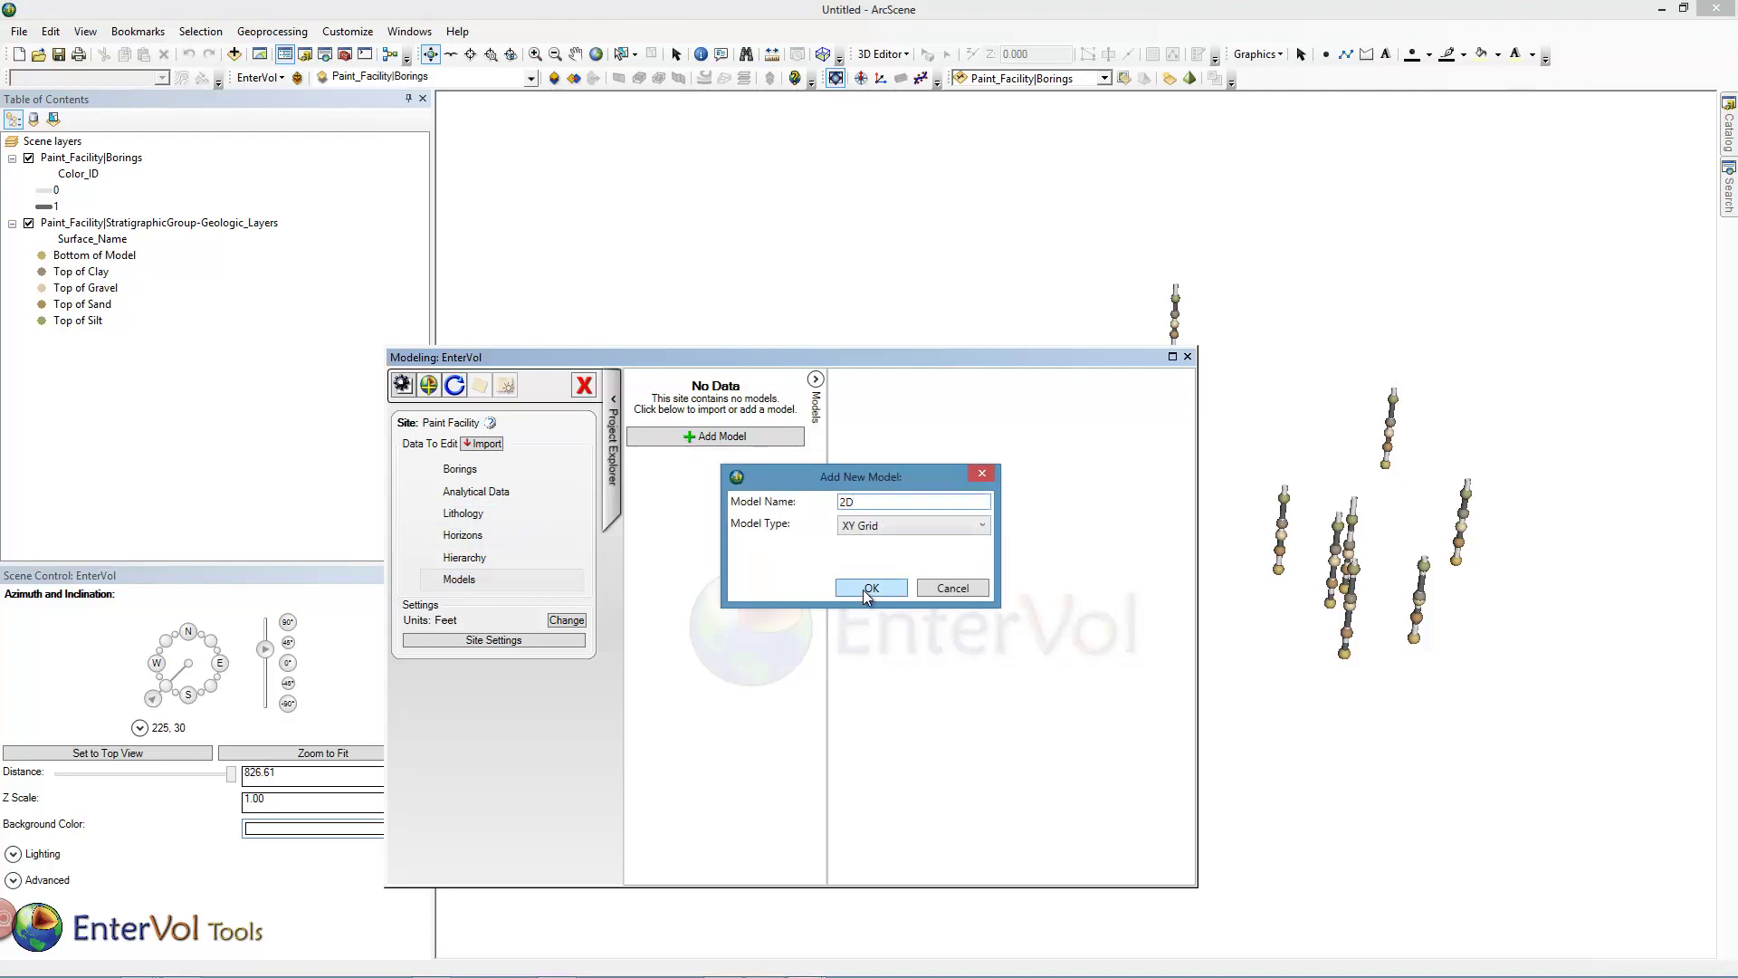
{"action": "left_click", "coordinate": [869, 589]}
{"action": "left_click", "coordinate": [1005, 407]}
{"action": "double_click", "coordinate": [1005, 407]}
{"action": "type", "text": "70"}
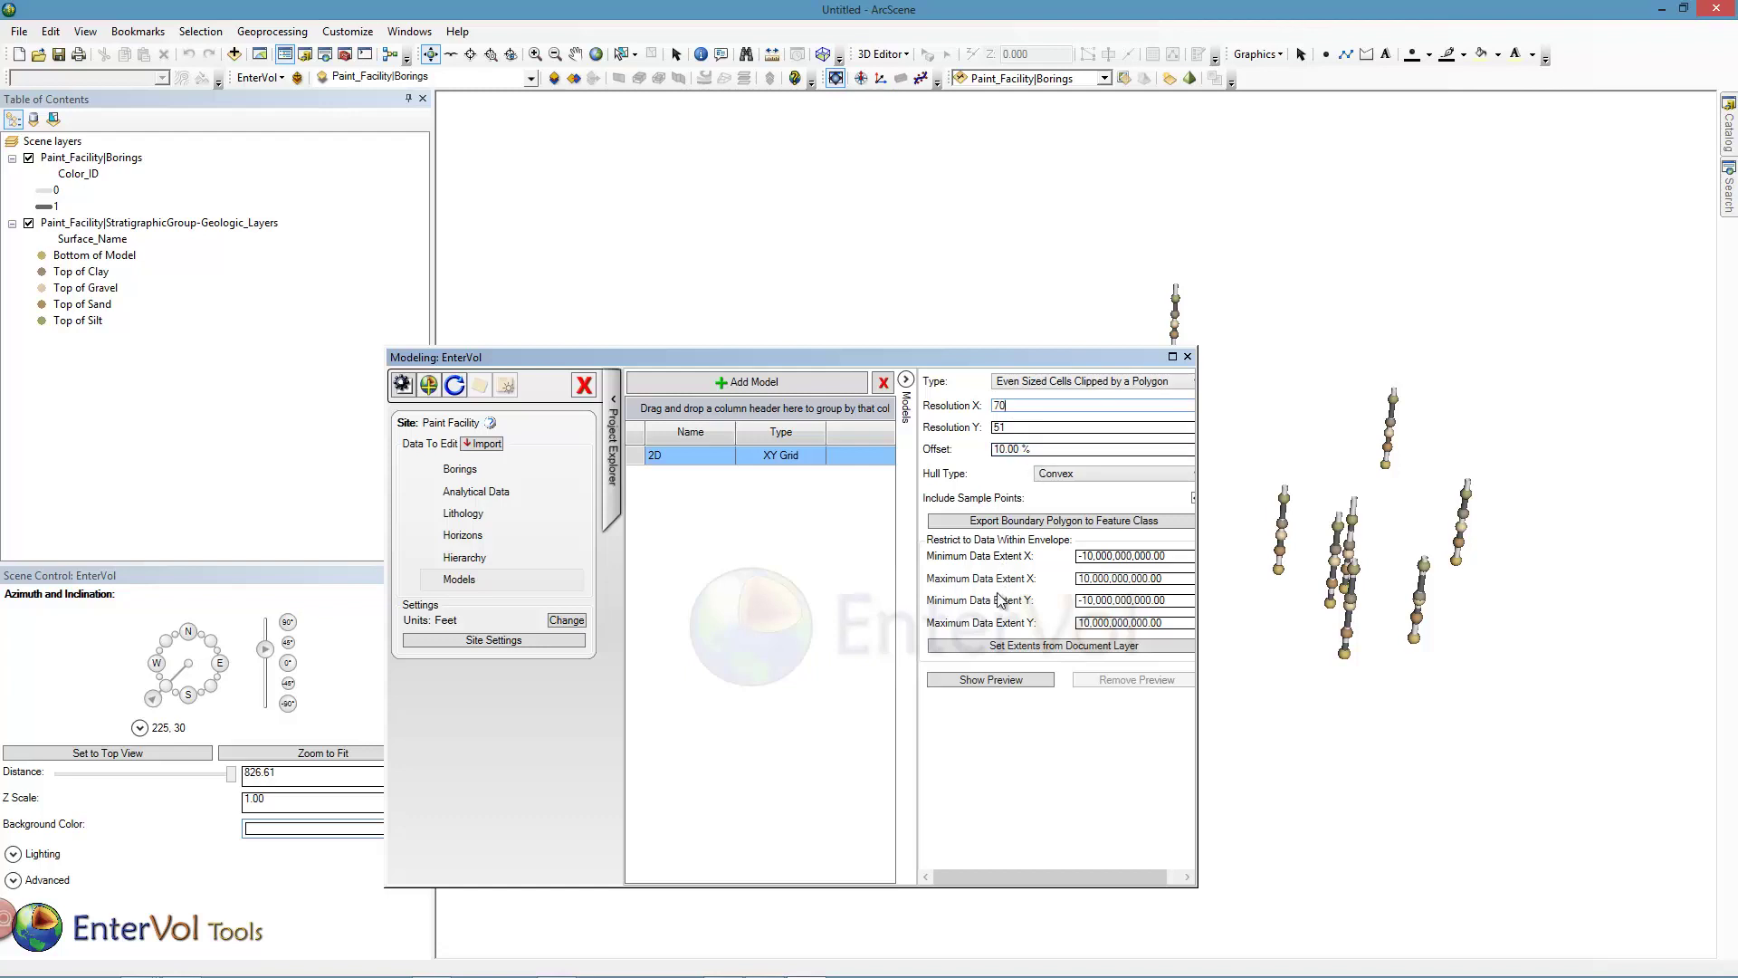
Preview the 2D grid in the scene from top view.
{"action": "left_click", "coordinate": [990, 679]}
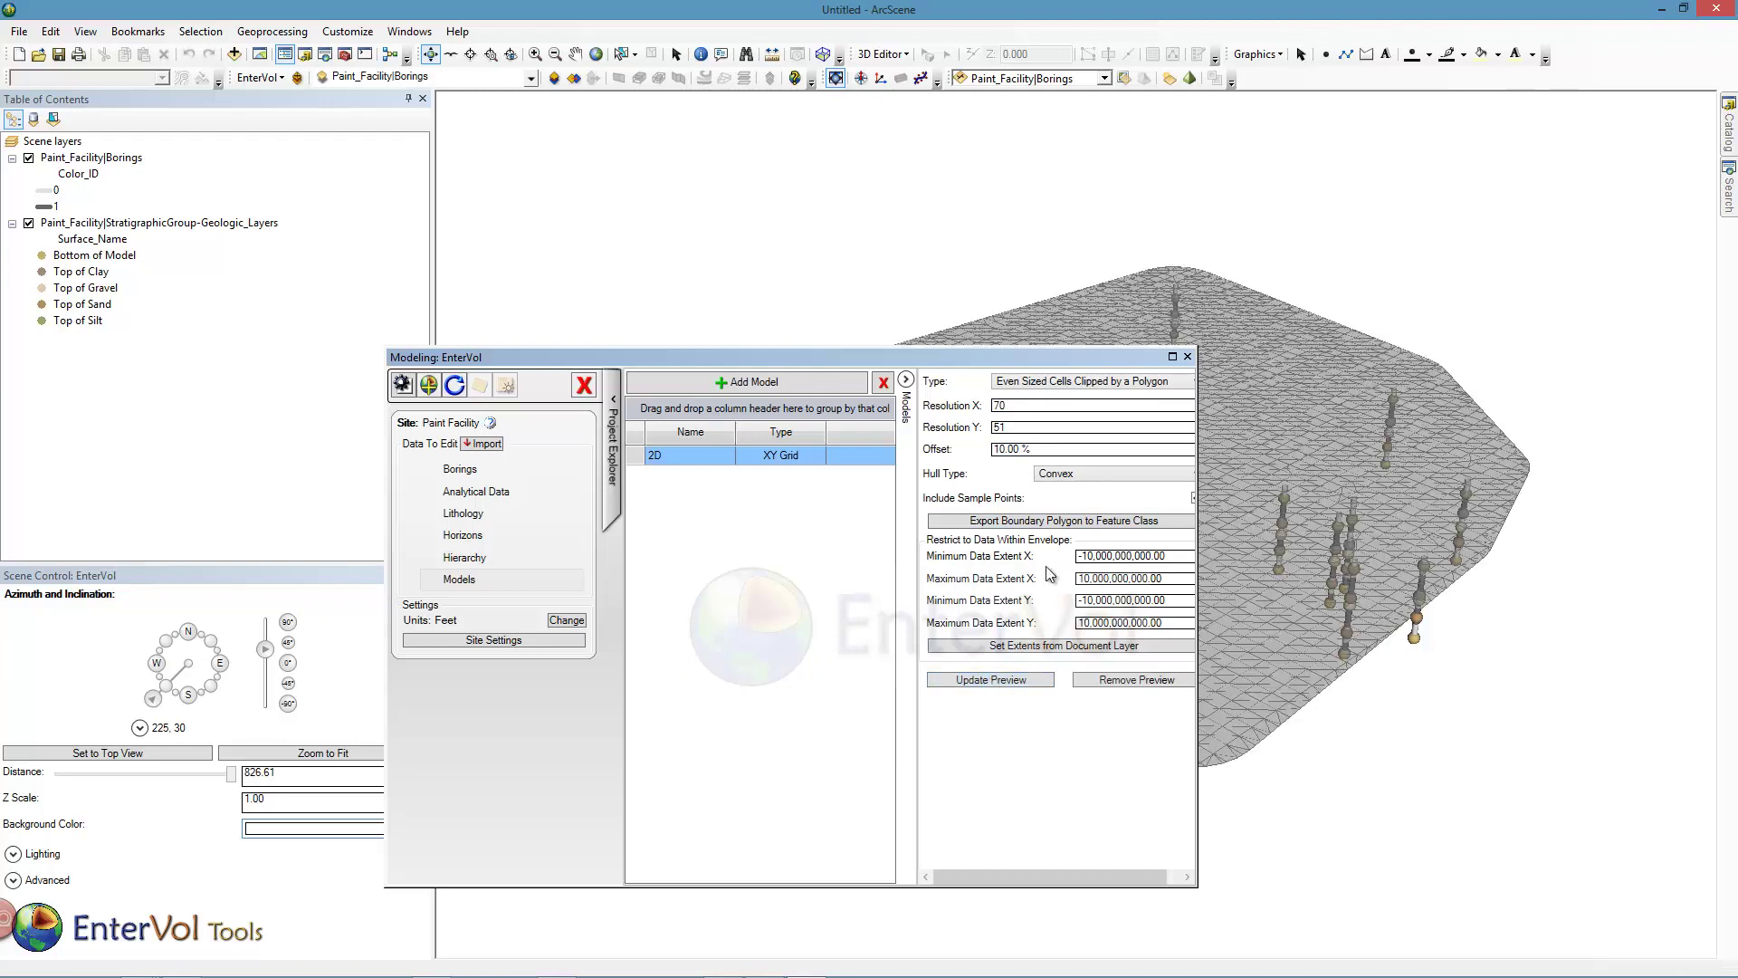
{"action": "left_click", "coordinate": [159, 754]}
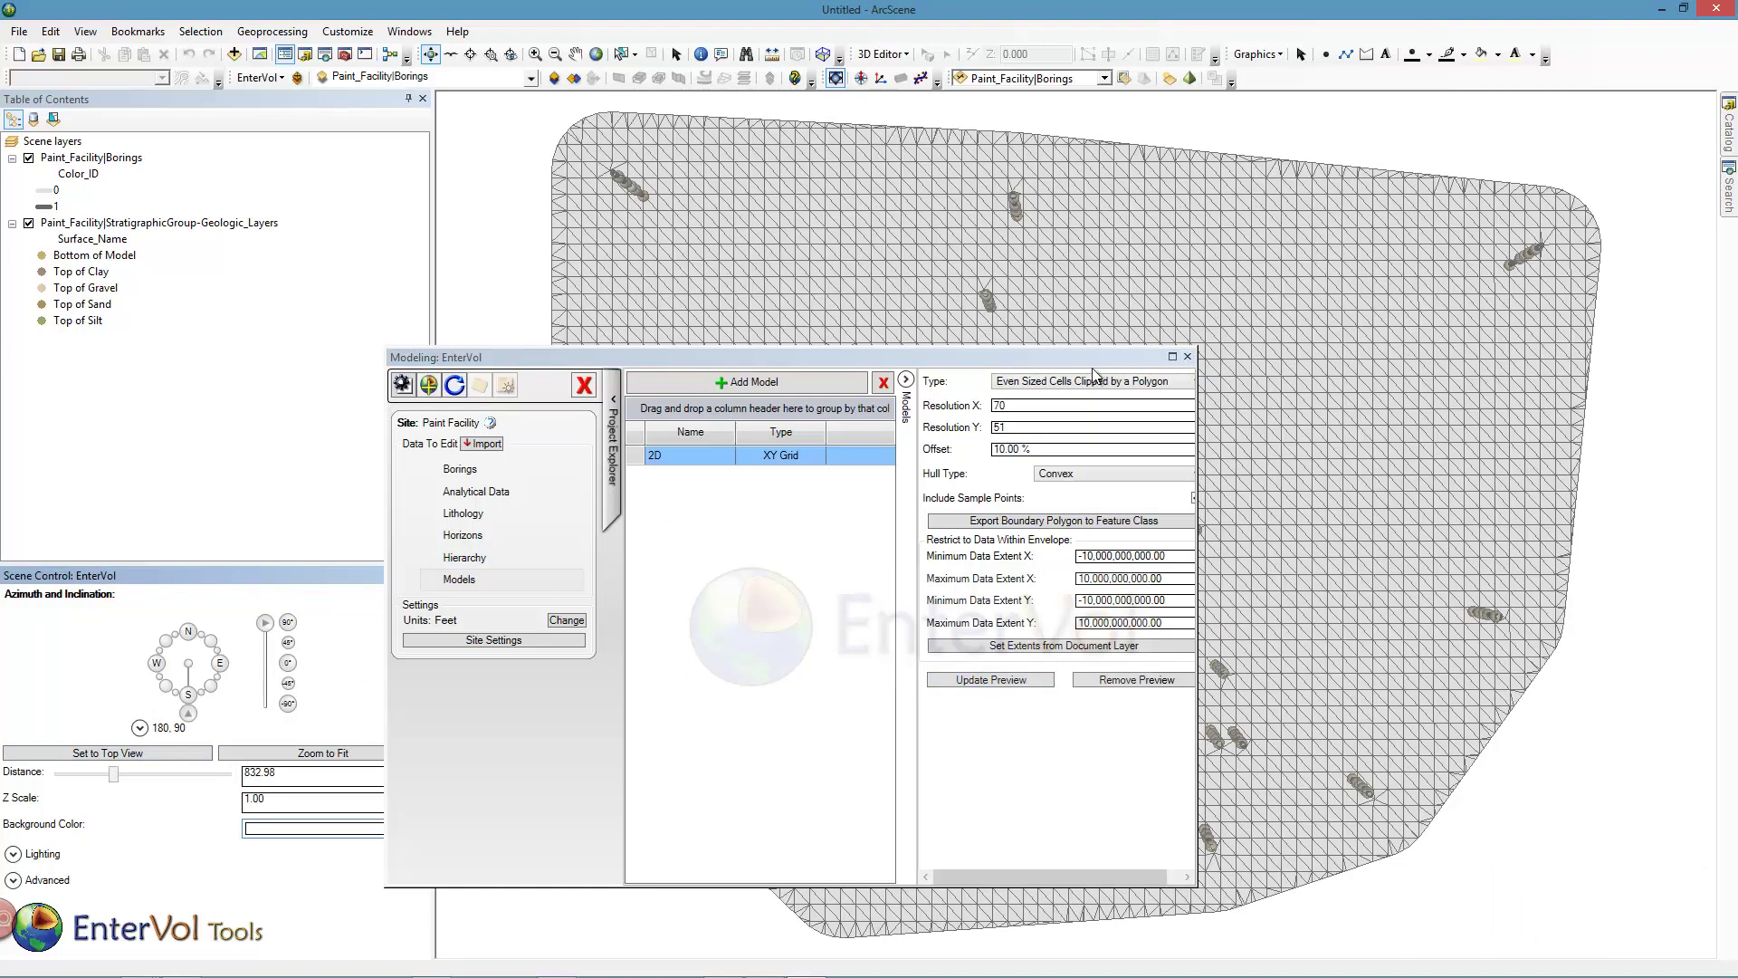
{"action": "left_click", "coordinate": [1189, 356]}
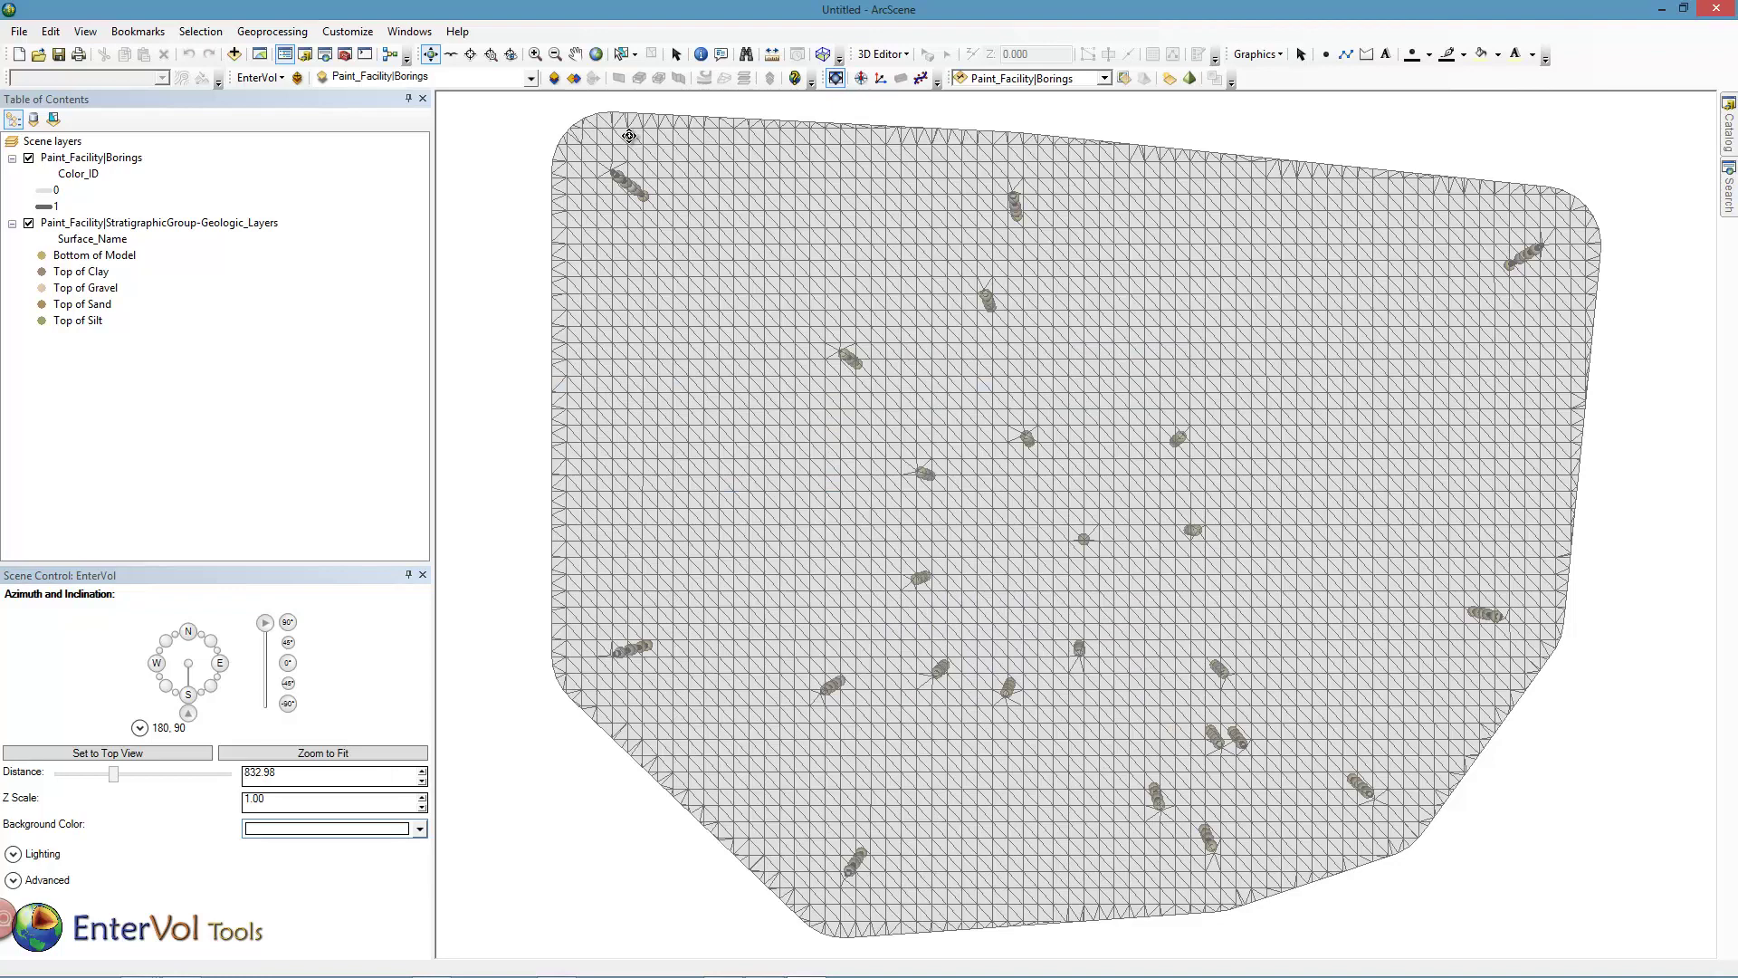
Reopen the EnterVol Modeling Window to add a second model.
{"action": "left_click", "coordinate": [281, 78]}
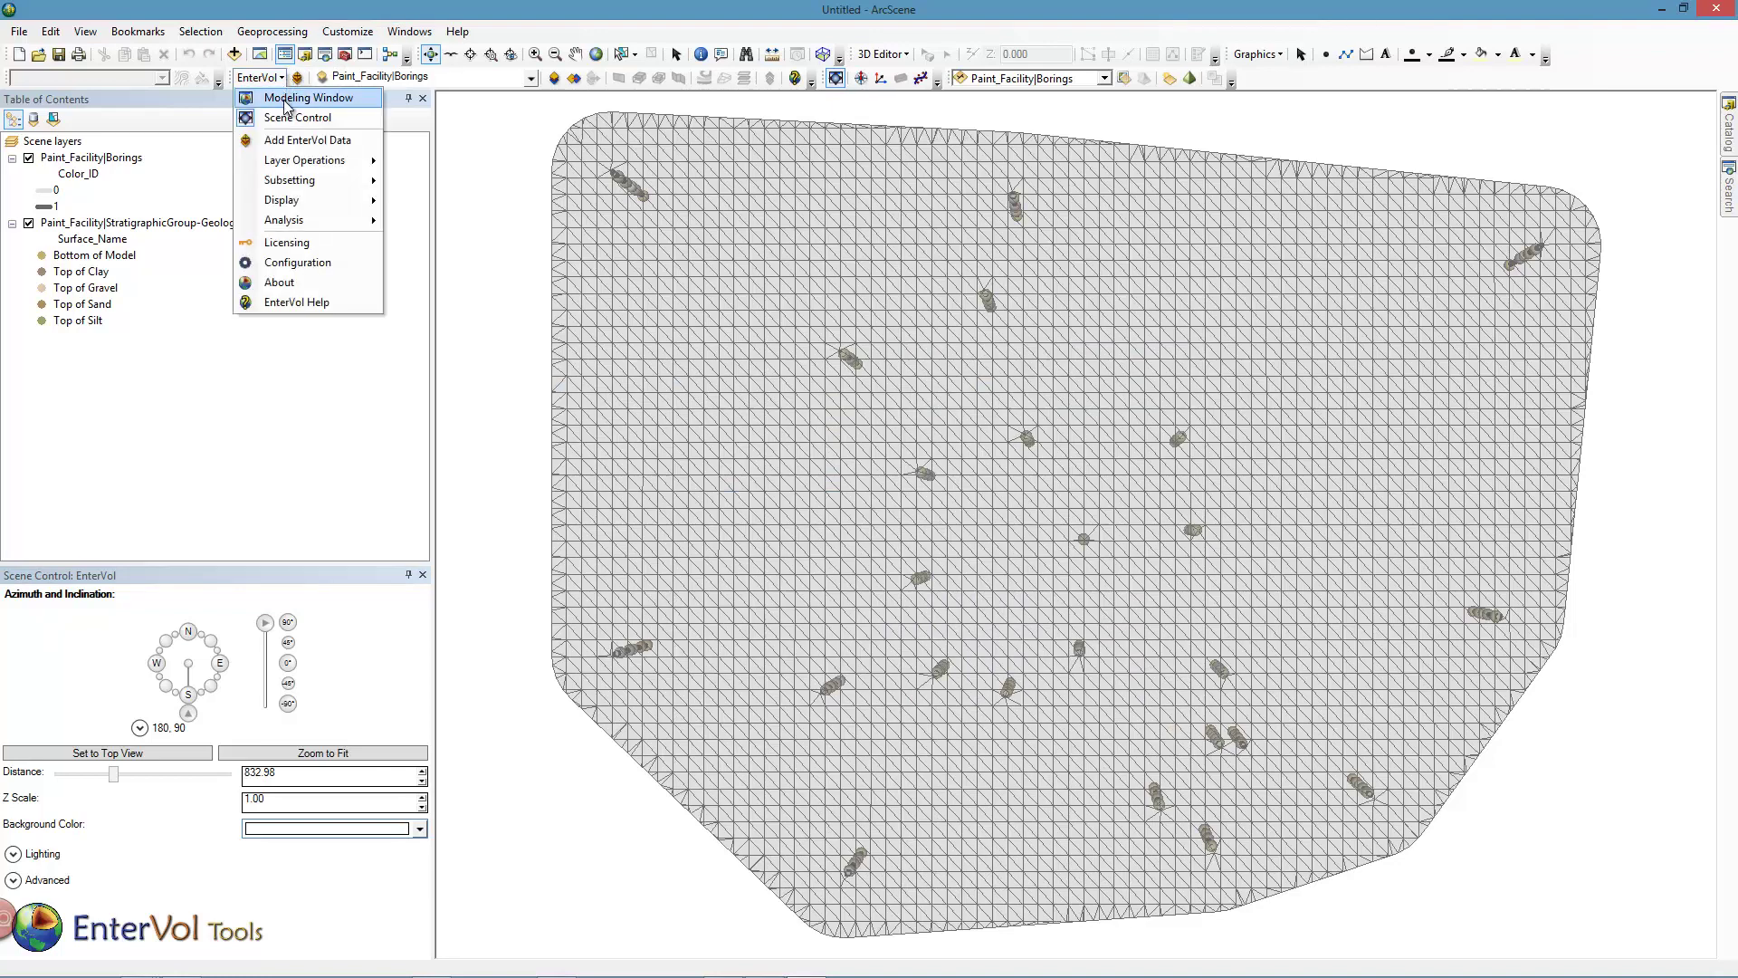
{"action": "left_click", "coordinate": [290, 100]}
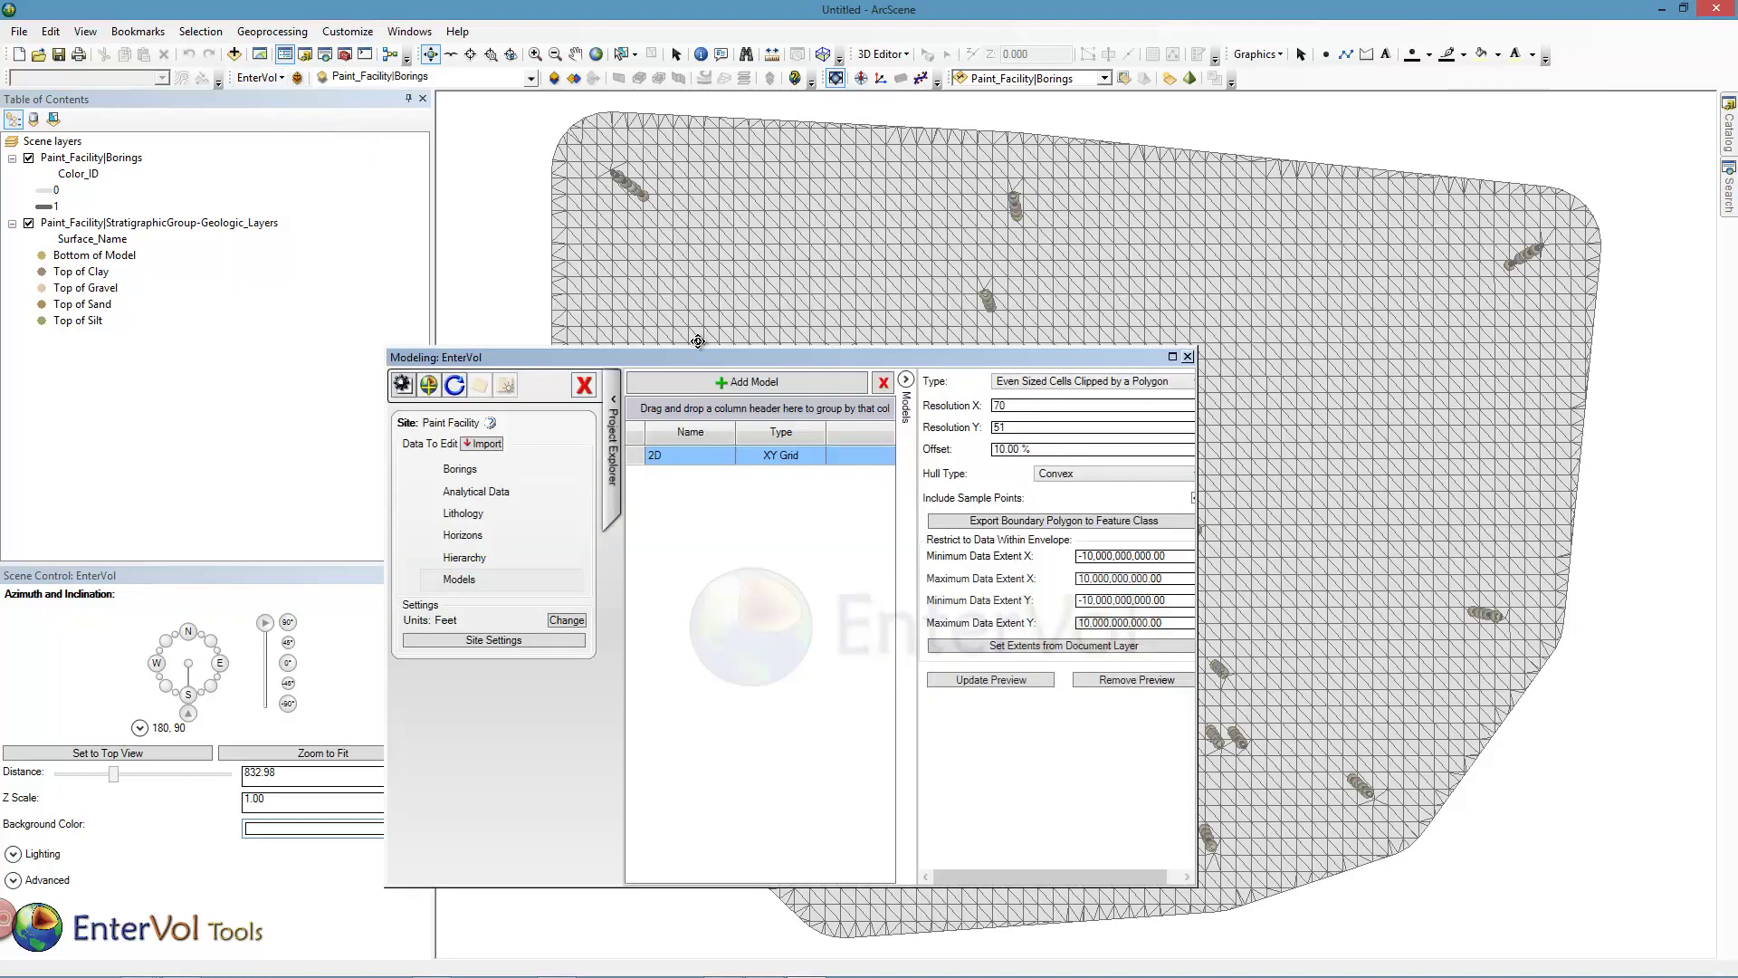
{"action": "left_click", "coordinate": [775, 379]}
Create a 3D Grid model named 3D.
{"action": "left_click", "coordinate": [865, 526]}
{"action": "left_click", "coordinate": [868, 584]}
{"action": "left_click", "coordinate": [862, 503]}
{"action": "type", "text": "3D"}
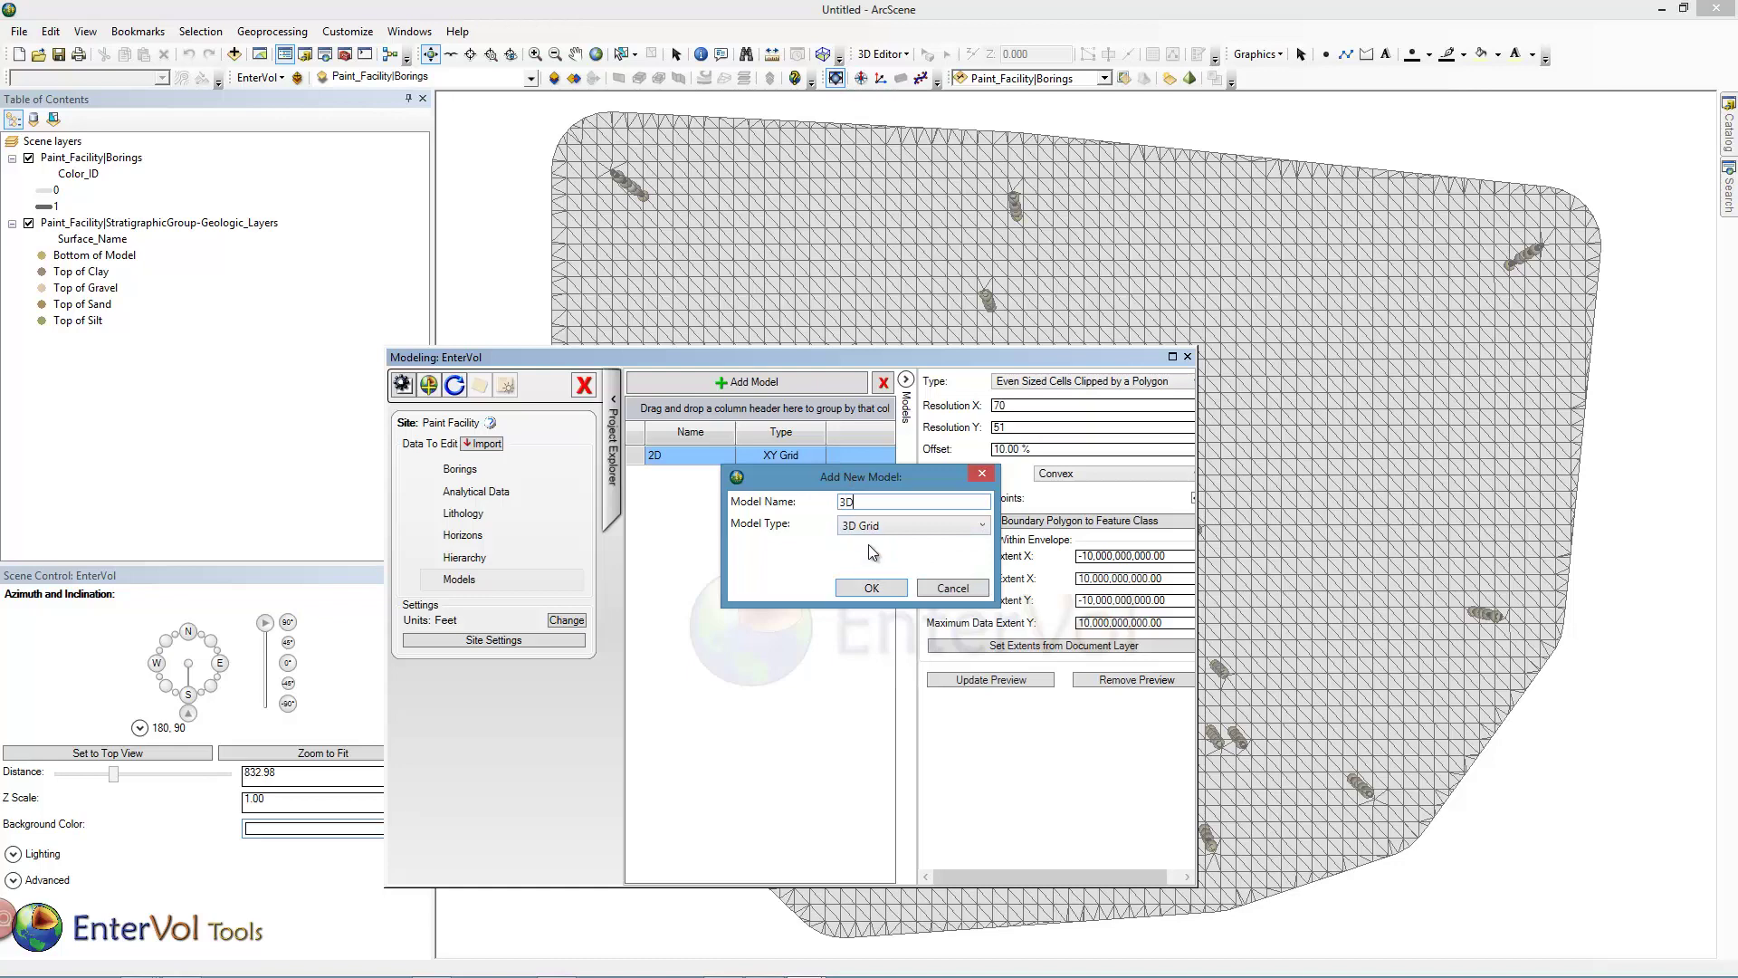
{"action": "left_click", "coordinate": [871, 588]}
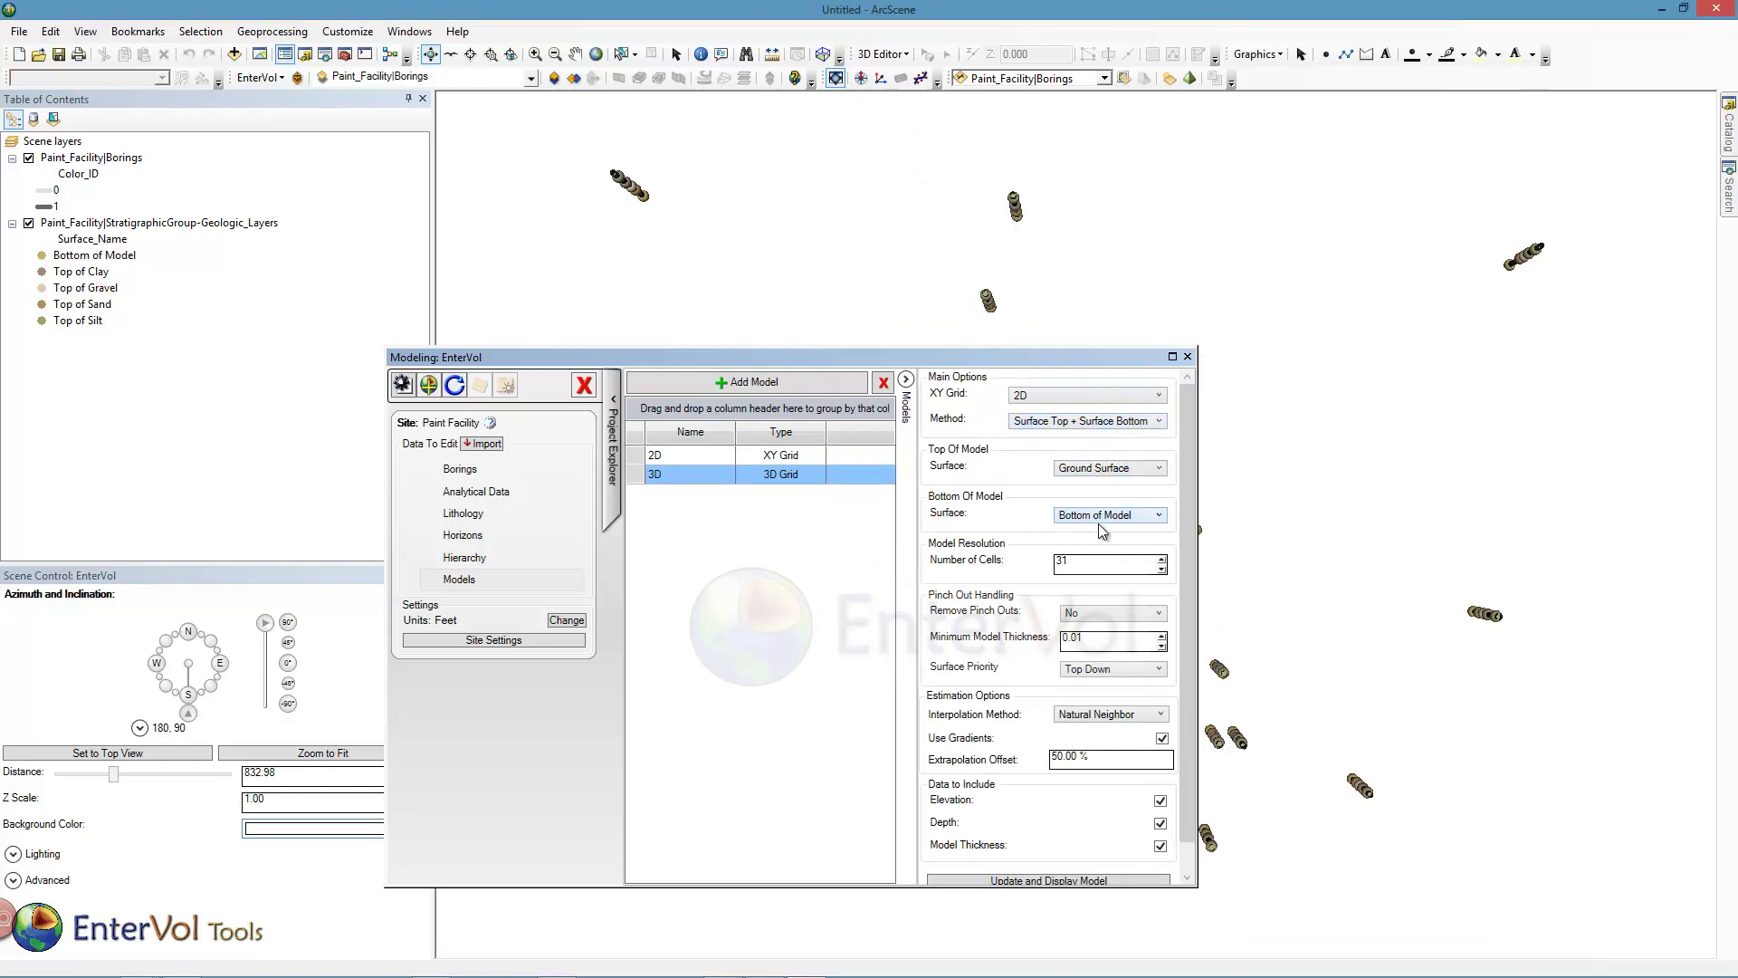
Use Surface Top + Flat Bottom with bottom elevation -70 and generate the model.
{"action": "left_click", "coordinate": [1086, 425]}
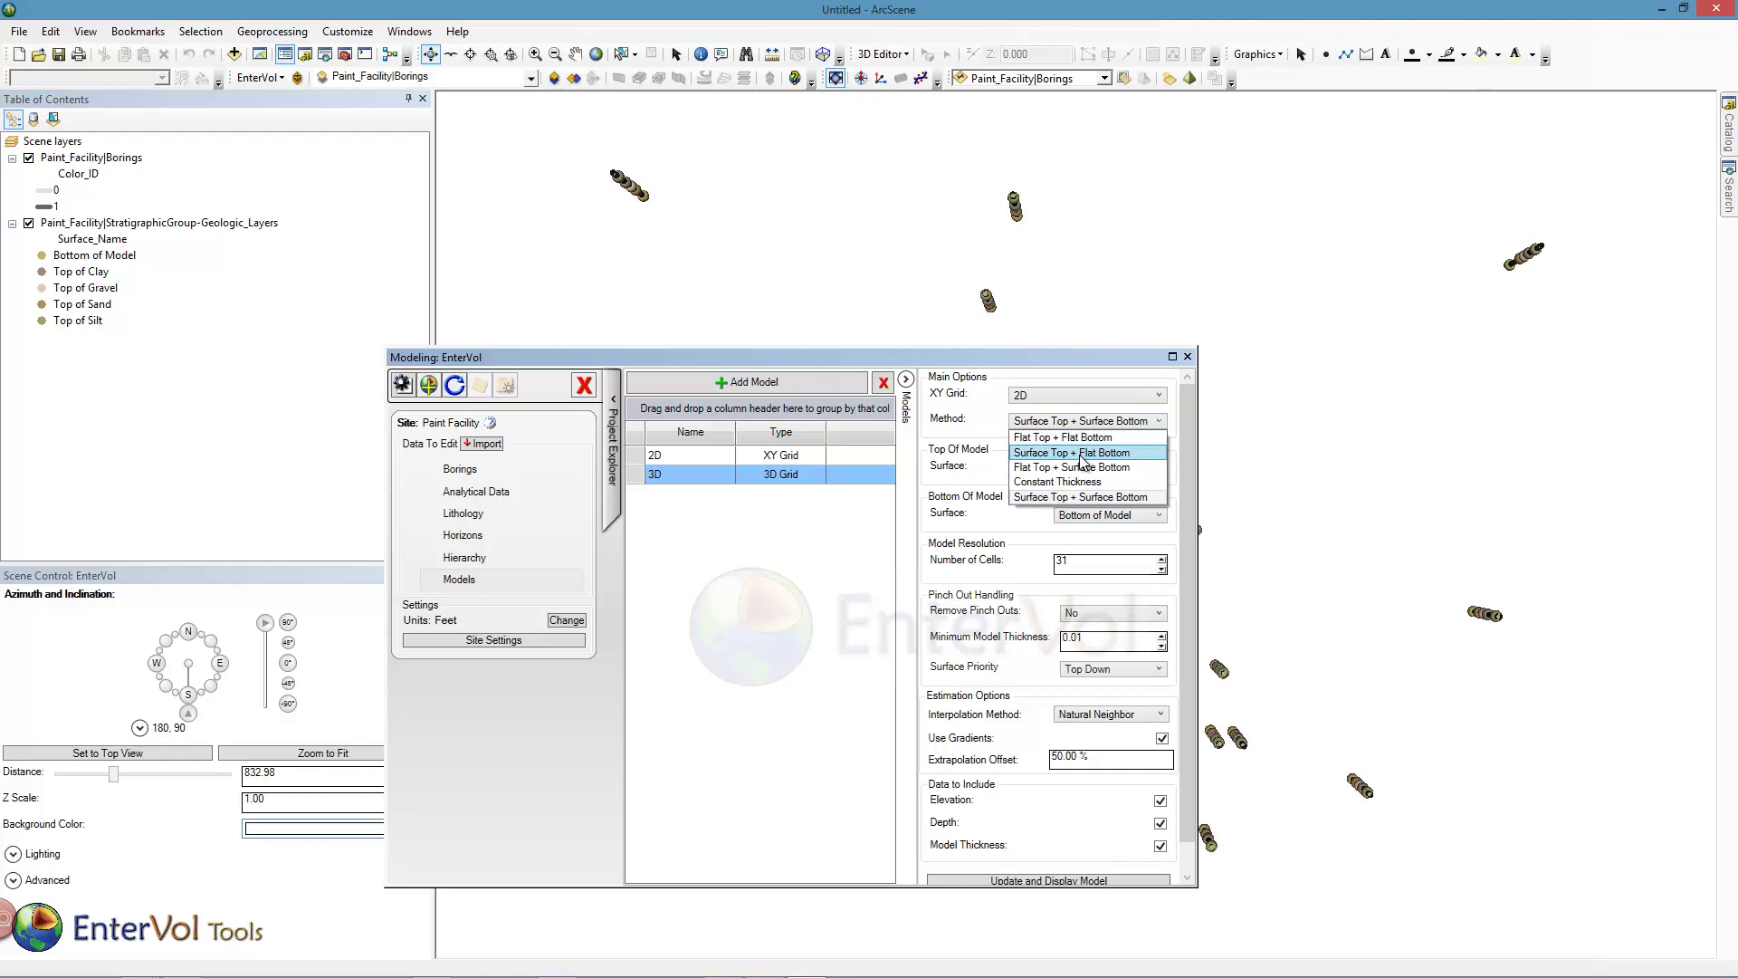
{"action": "left_click", "coordinate": [1084, 453]}
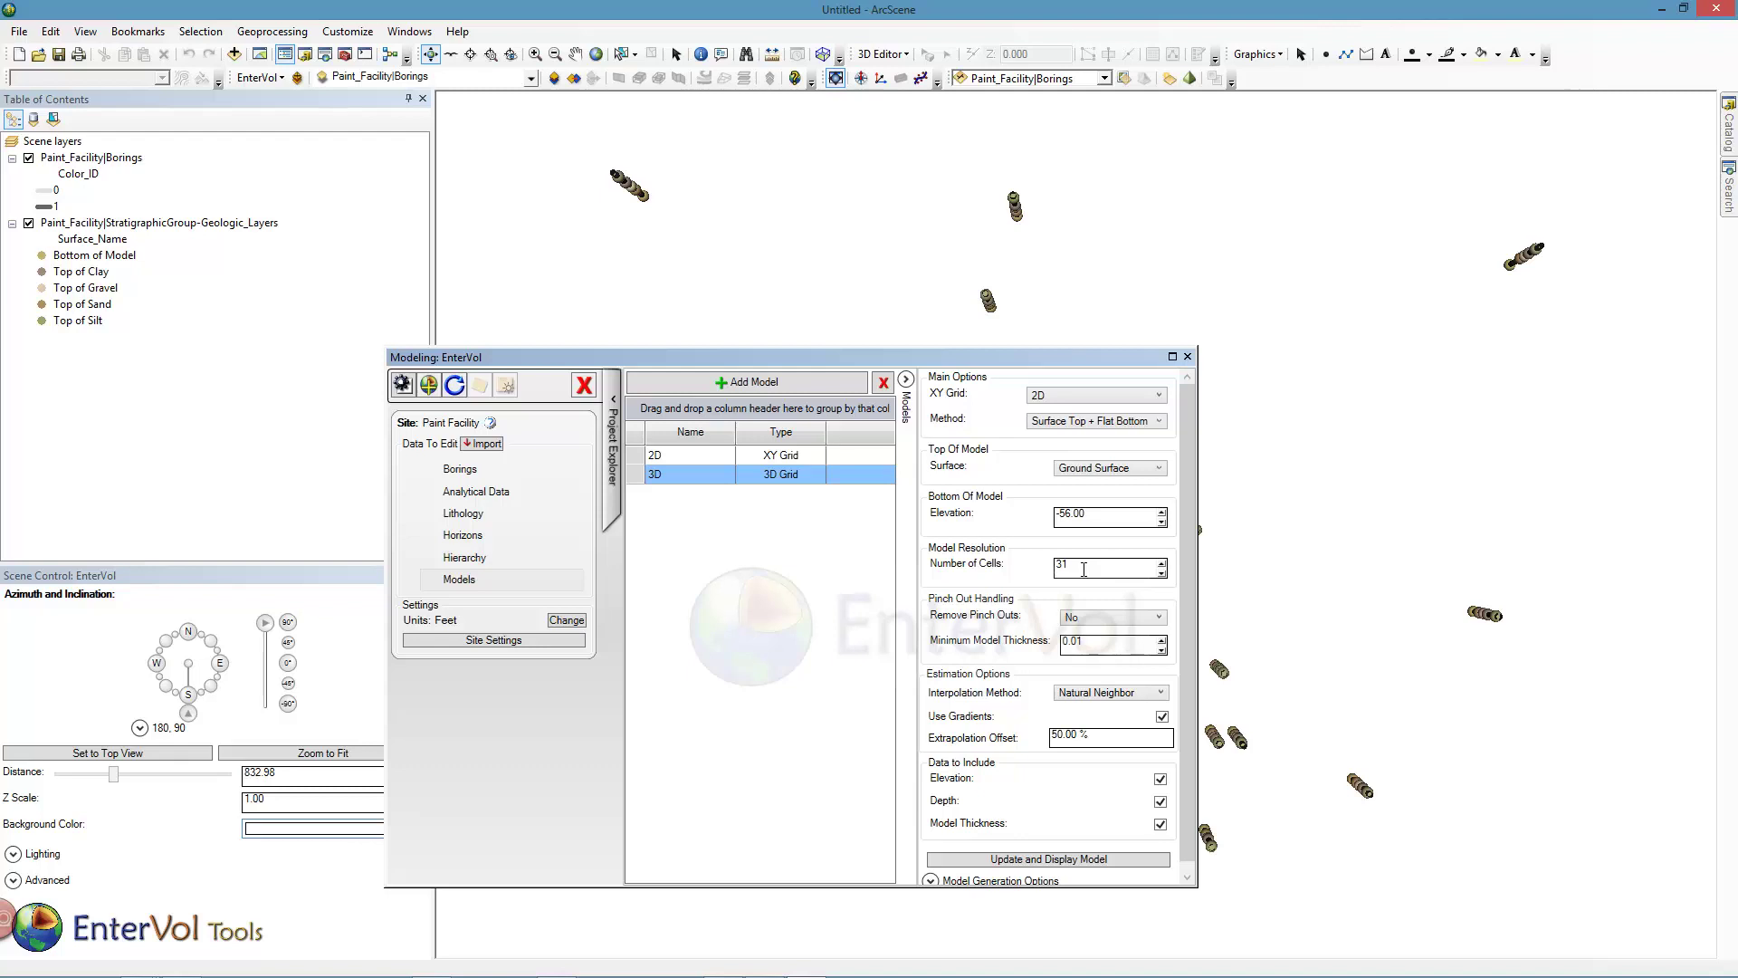
{"action": "double_click", "coordinate": [1062, 515]}
{"action": "type", "text": "-70"}
{"action": "left_click", "coordinate": [1038, 861]}
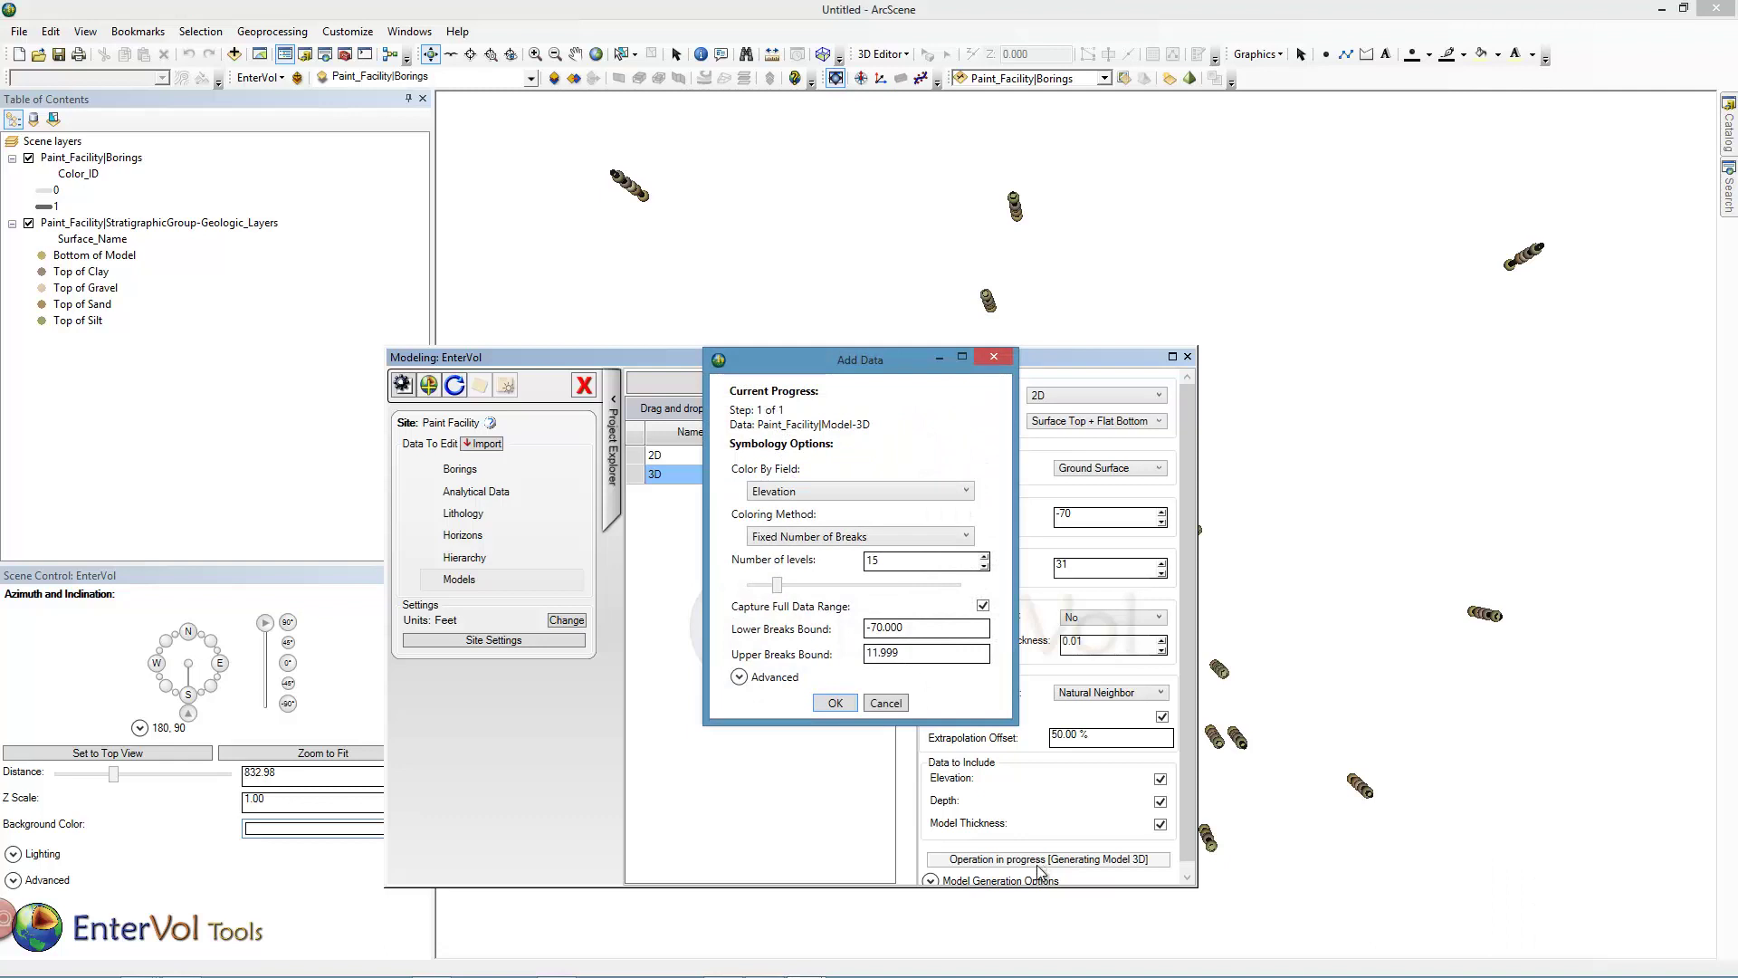
Display Model-3D coloured by elevation, viewed obliquely with Z scale 3.
{"action": "left_click", "coordinate": [844, 702]}
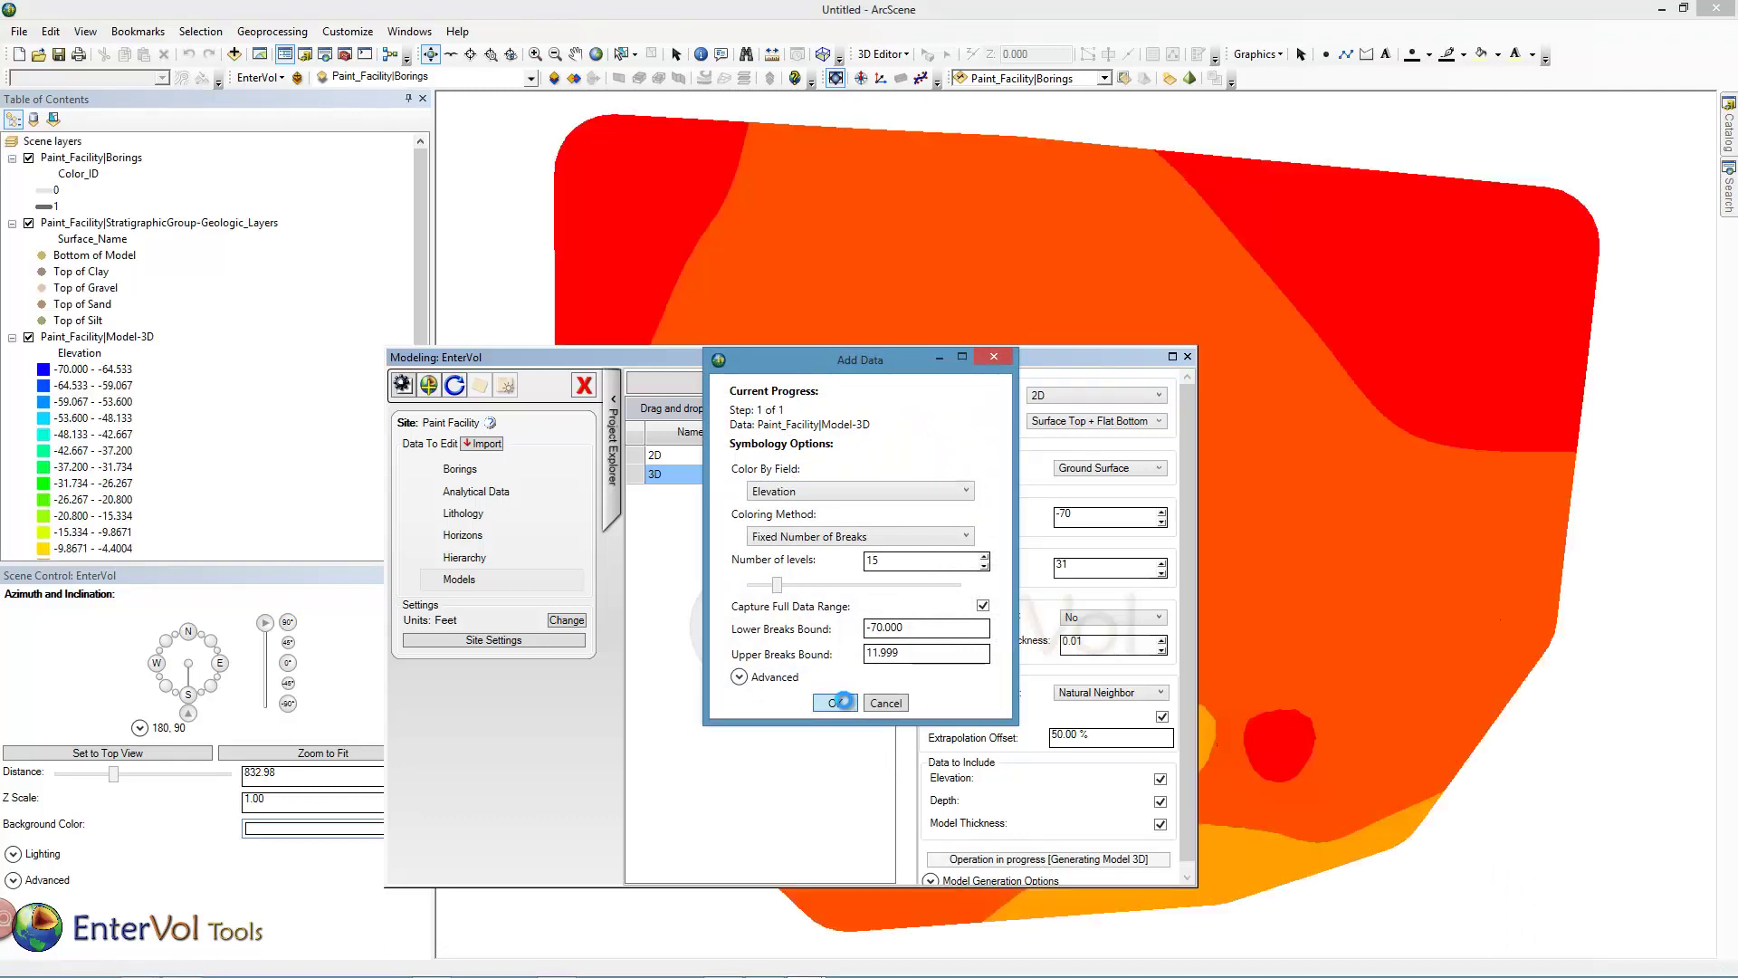
{"action": "left_click", "coordinate": [1188, 356]}
{"action": "left_click_drag", "start_coordinate": [1054, 560], "coordinate": [1156, 202]}
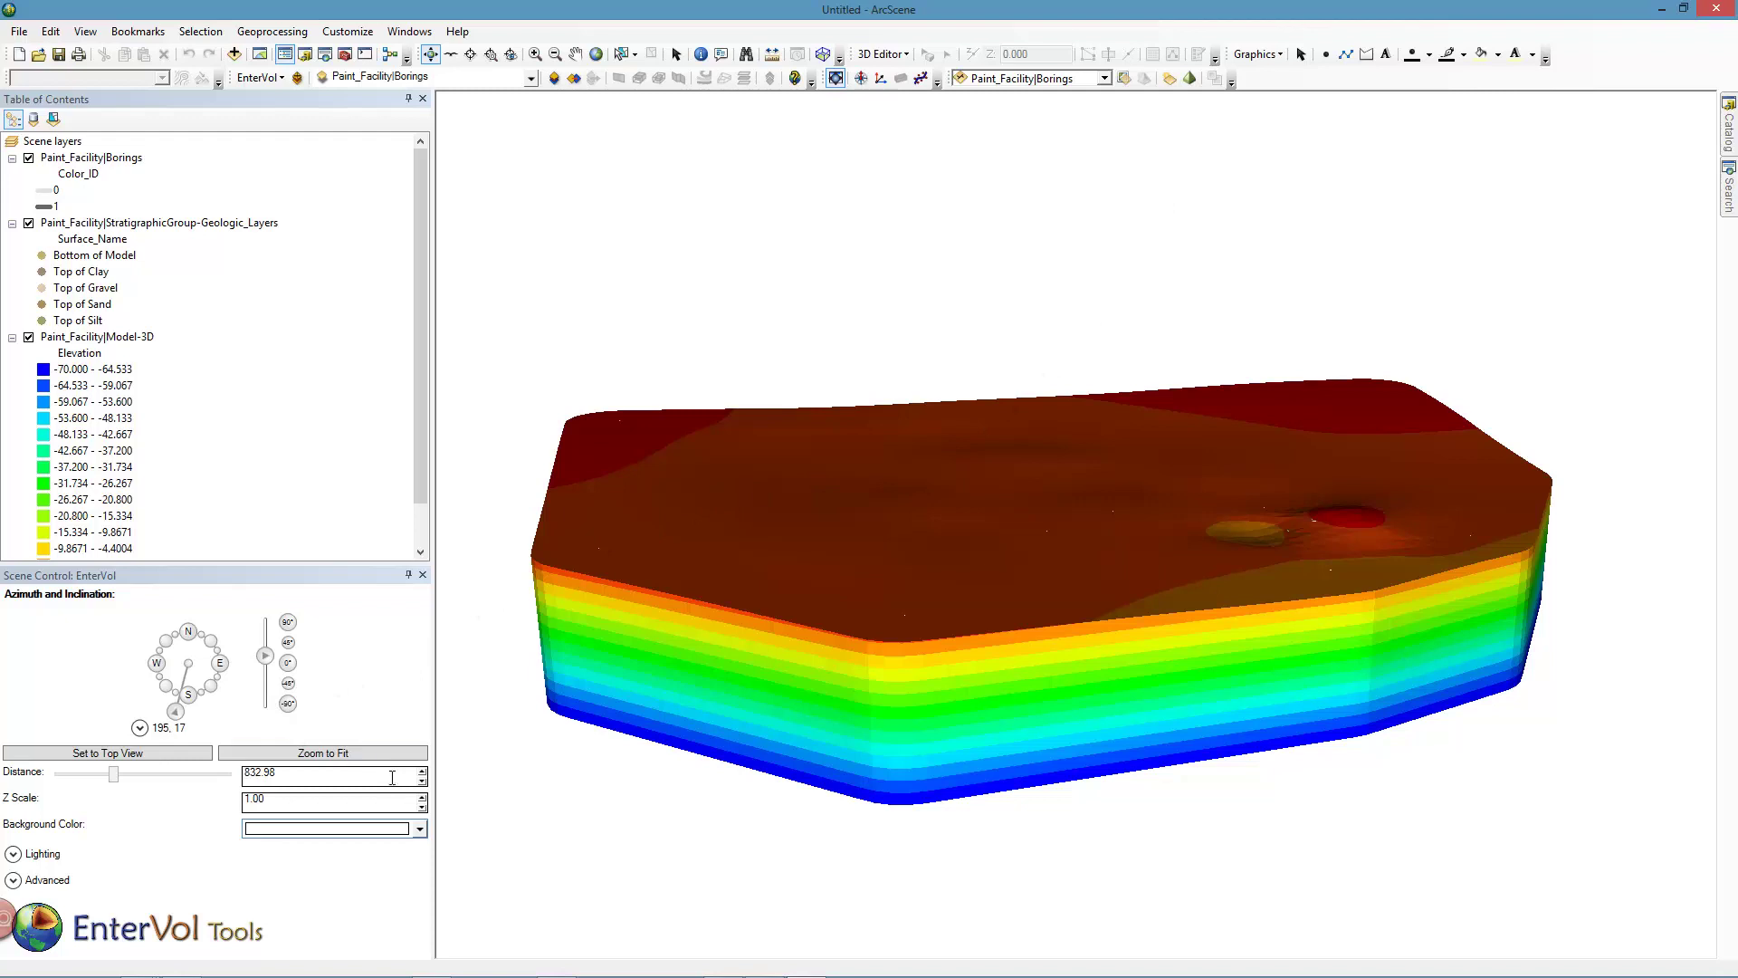
{"action": "left_click", "coordinate": [422, 795]}
{"action": "left_click_drag", "start_coordinate": [943, 616], "coordinate": [961, 475]}
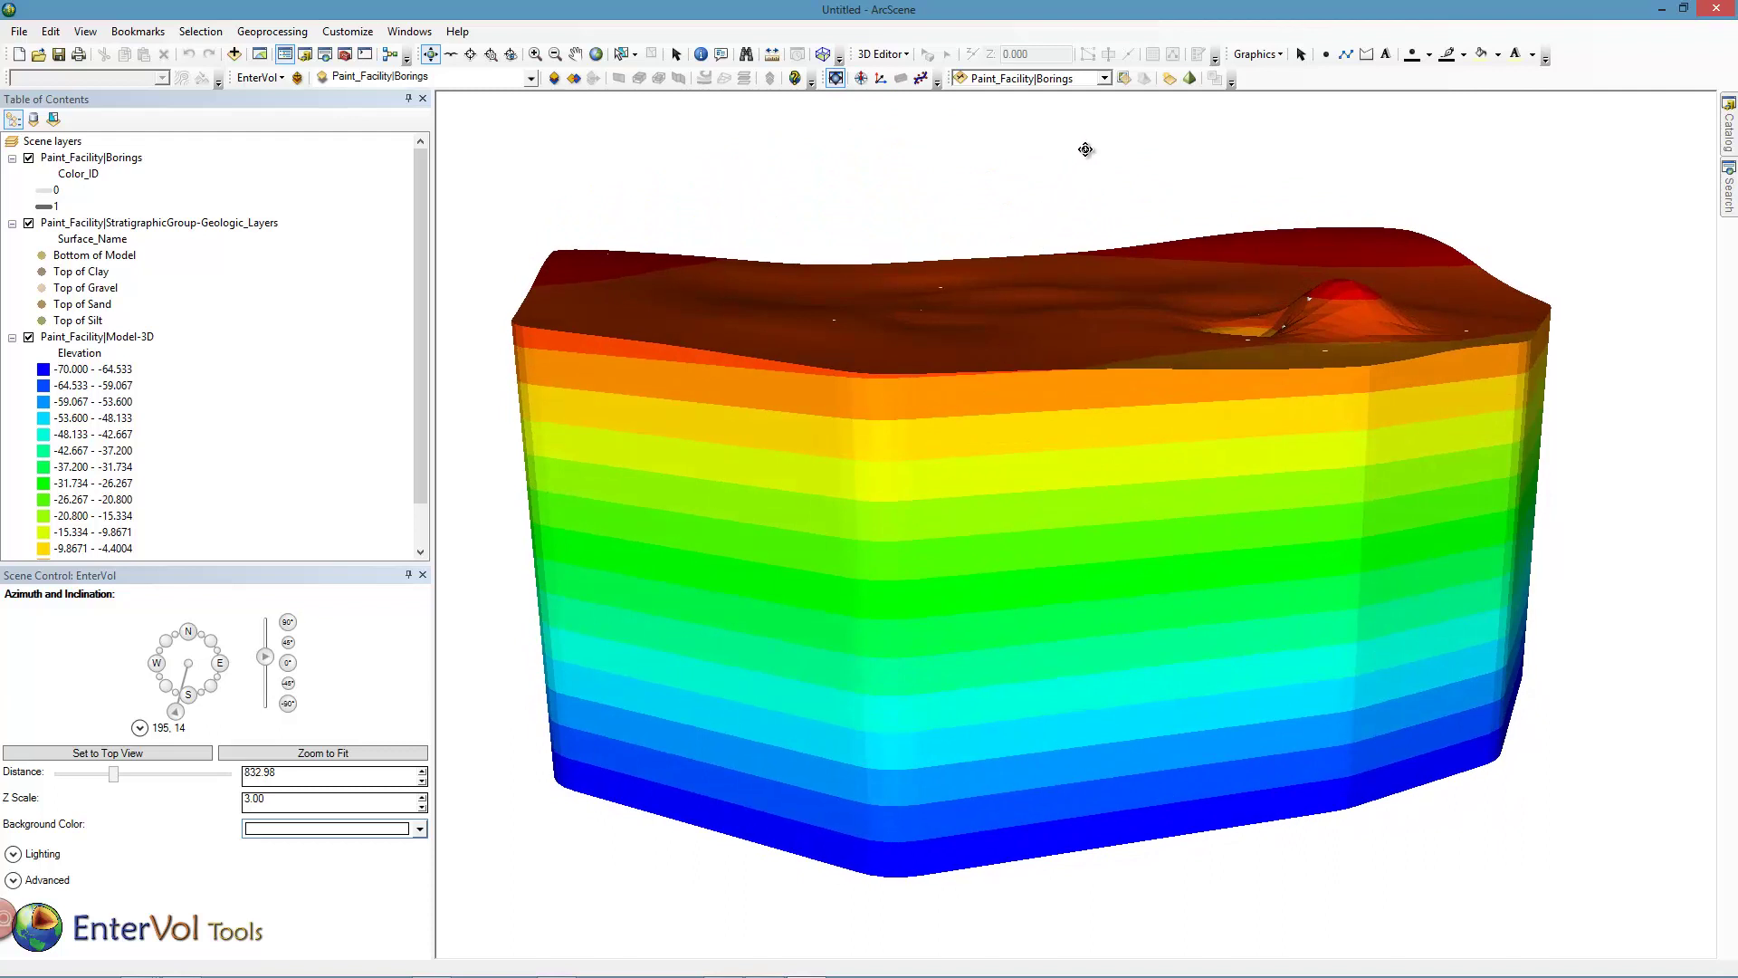
Set Model-3D transparency to 75% and orbit to see the borings inside.
{"action": "left_click", "coordinate": [1104, 79]}
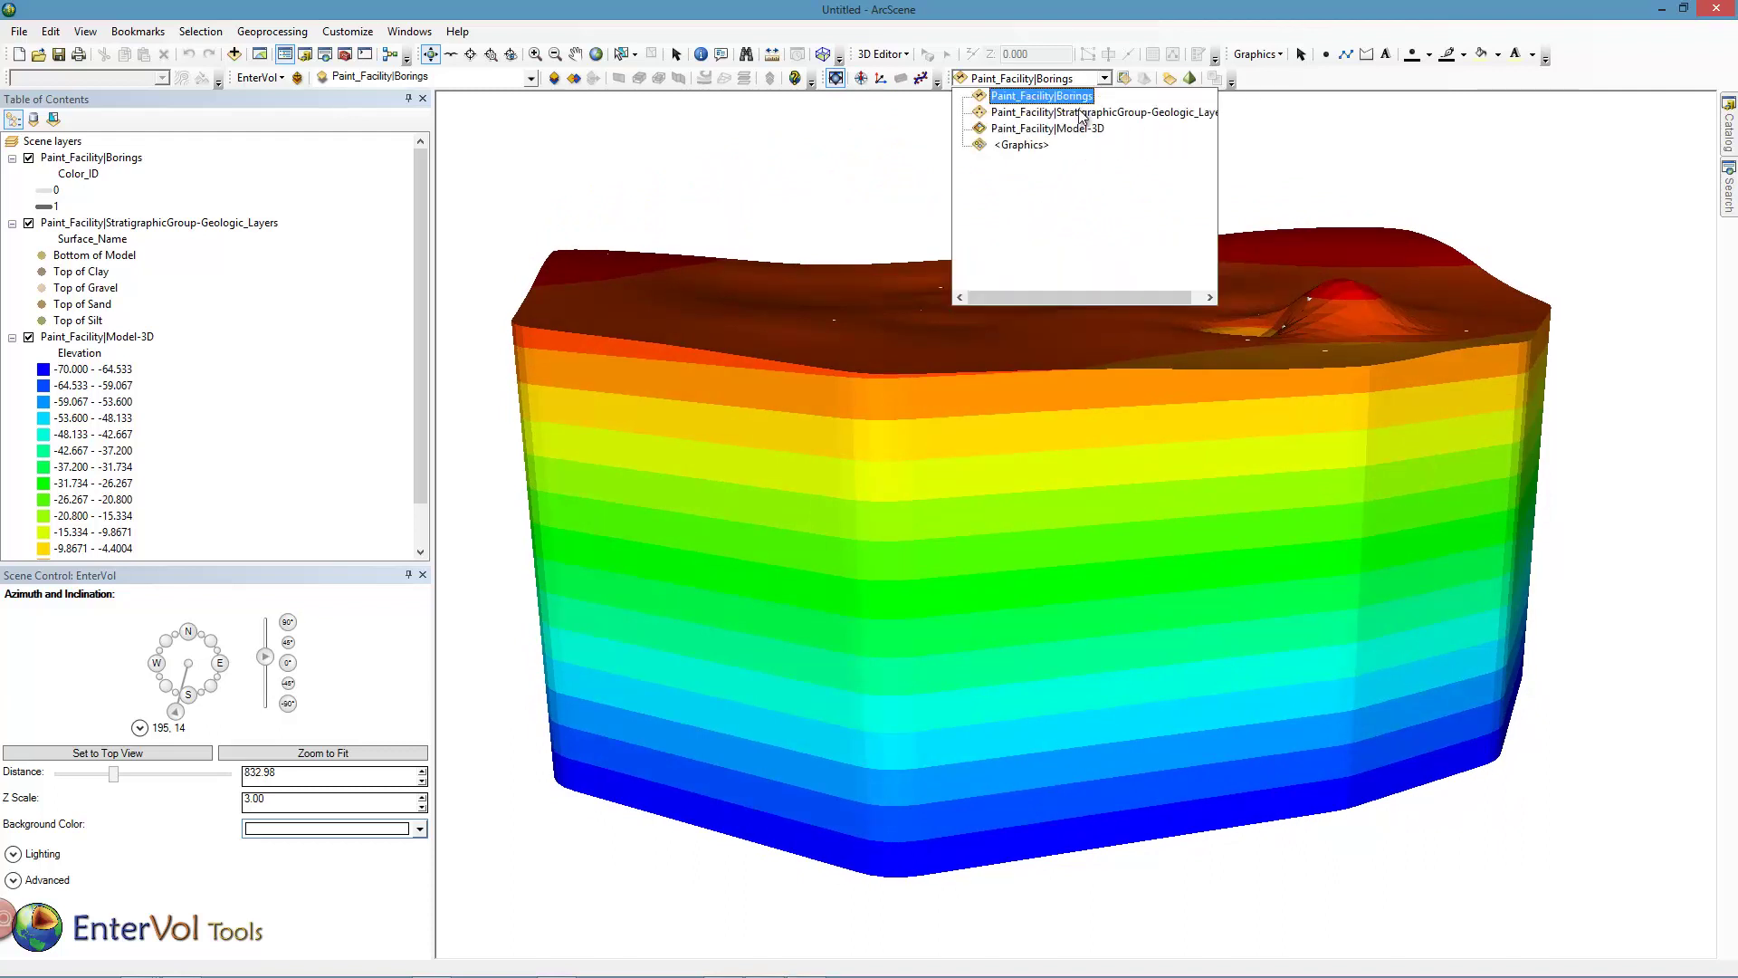
{"action": "left_click", "coordinate": [1074, 128]}
{"action": "left_click", "coordinate": [1124, 79]}
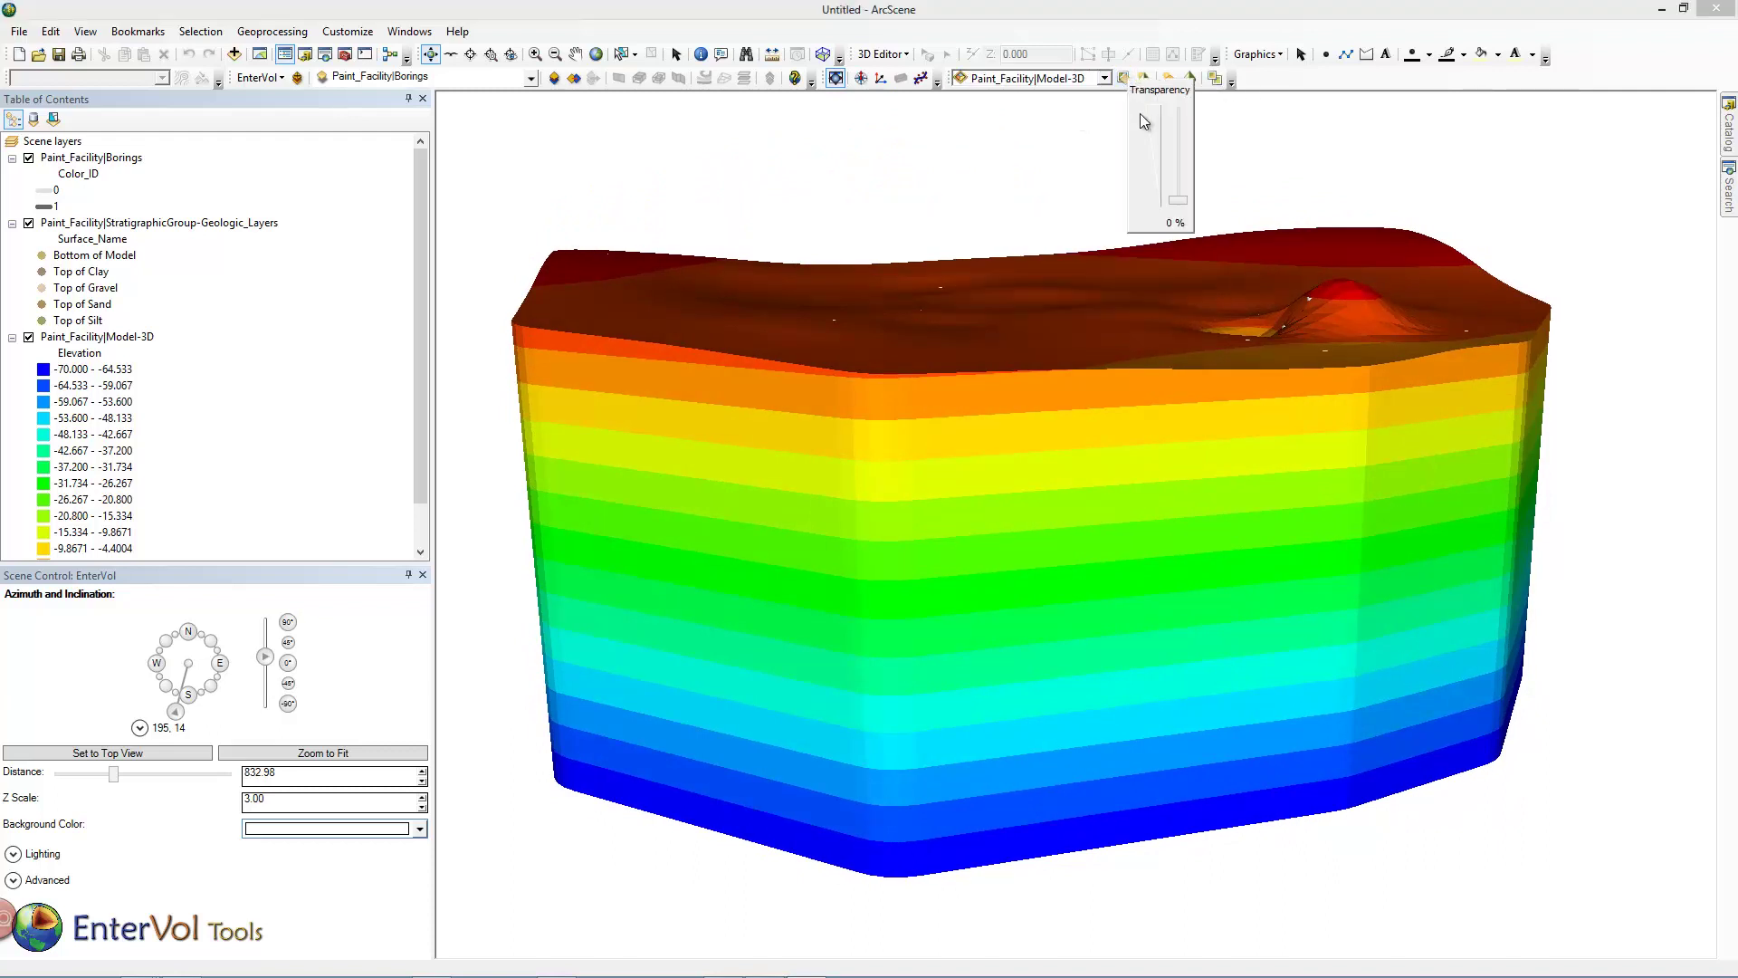
{"action": "left_click_drag", "start_coordinate": [1173, 199], "coordinate": [1174, 133]}
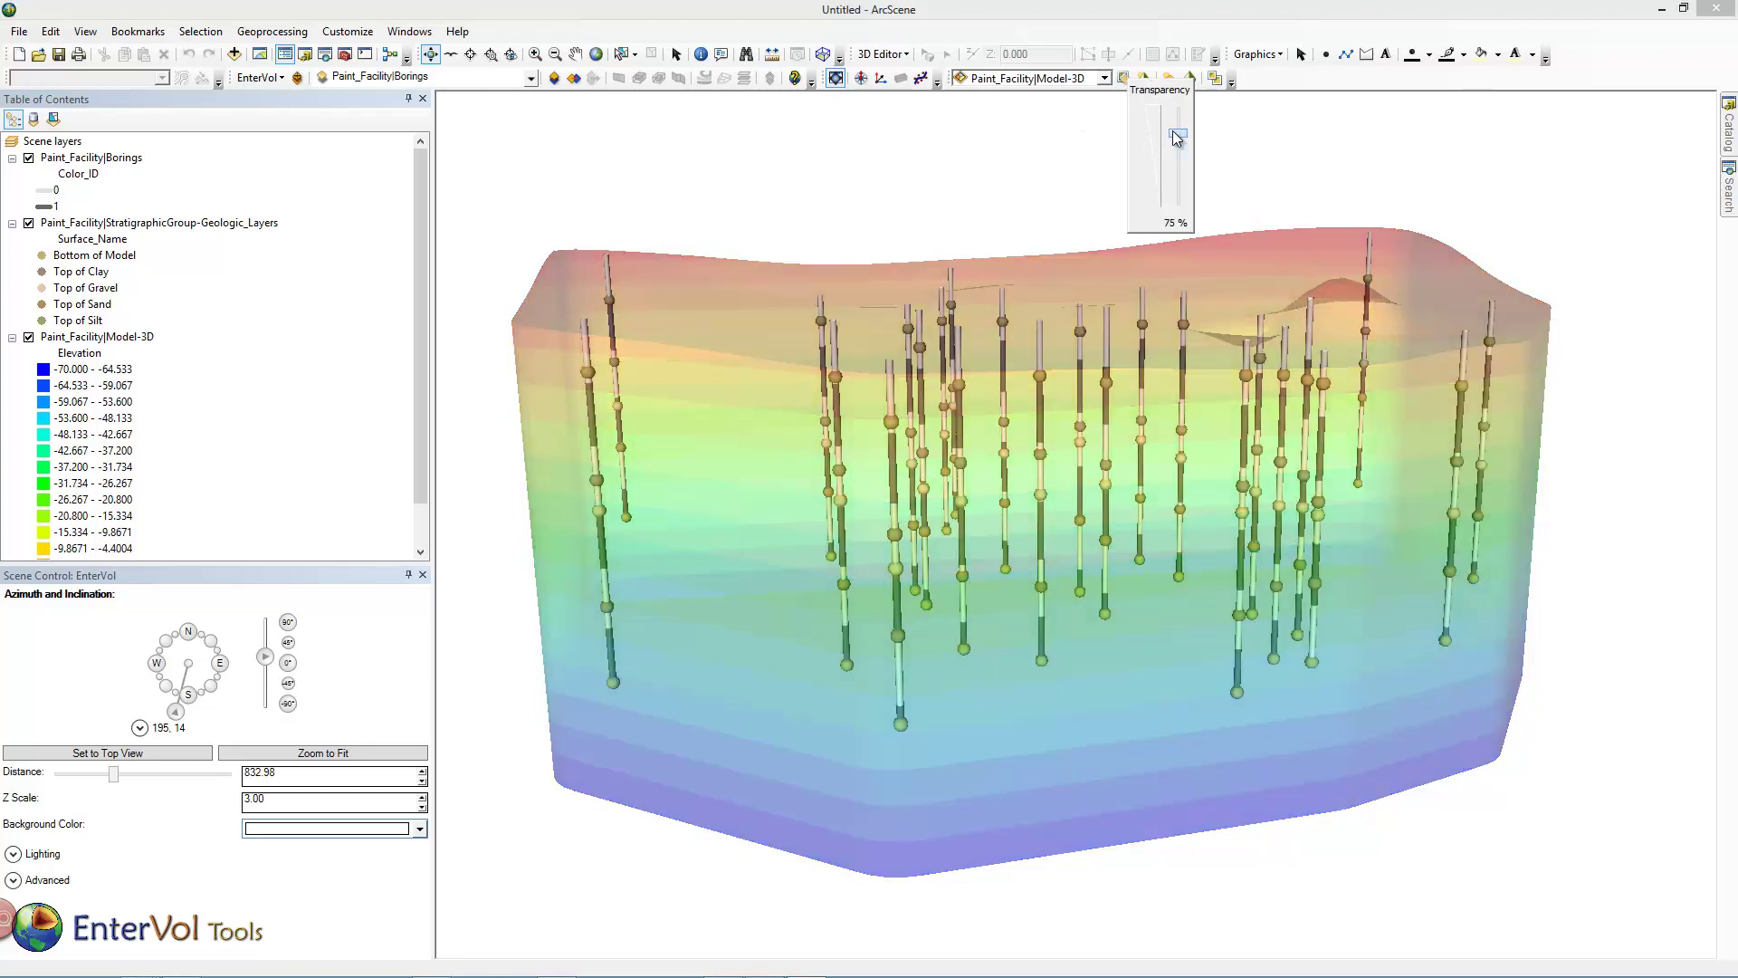
{"action": "left_click_drag", "start_coordinate": [1072, 391], "coordinate": [1040, 307]}
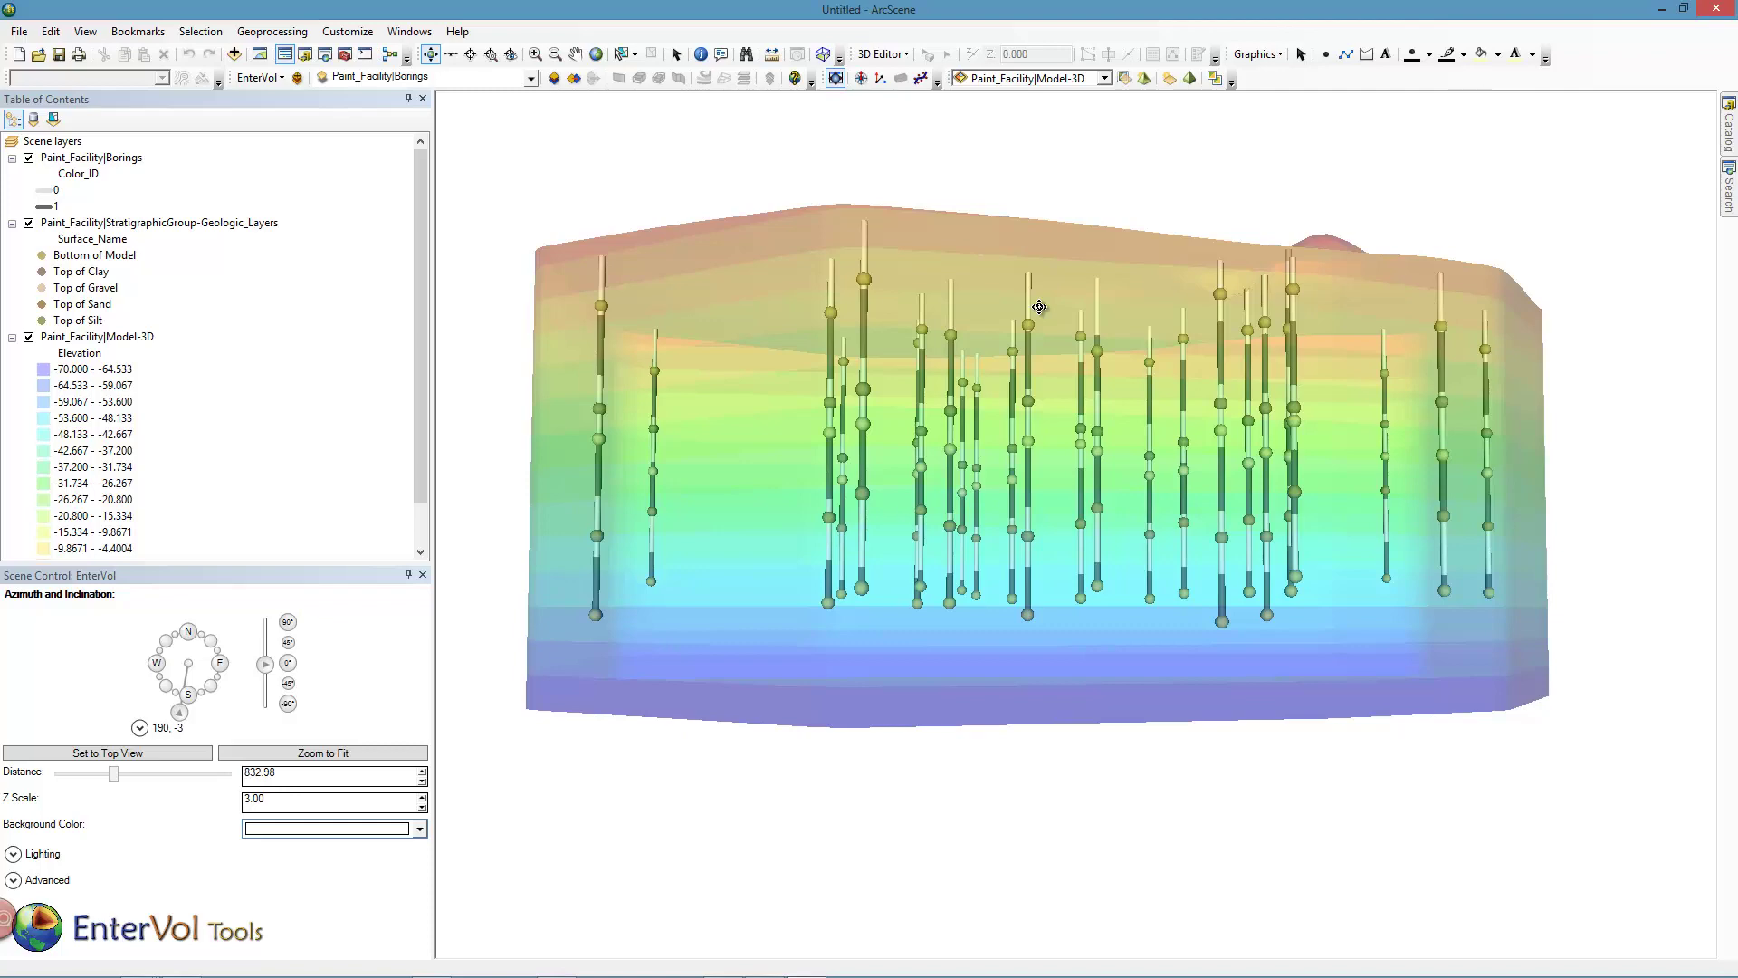
{"action": "left_click_drag", "start_coordinate": [1039, 307], "coordinate": [844, 230]}
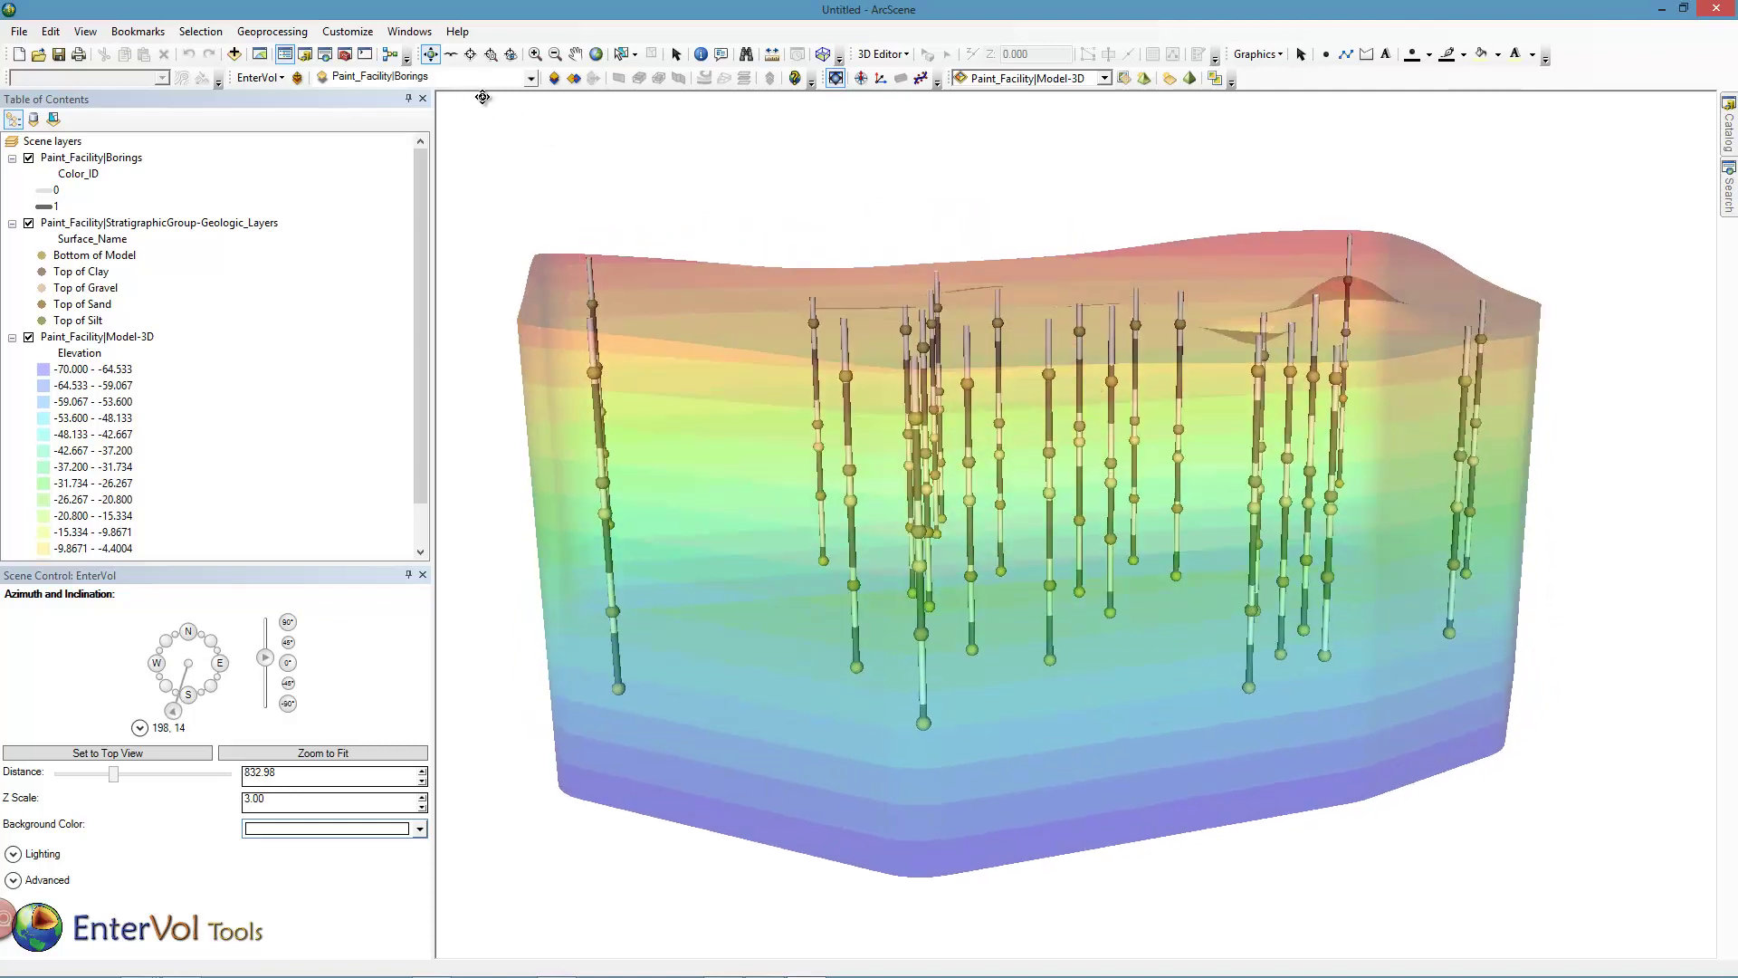
Hide Model-3D and add a Stratified model named 'Stratigraphy', coloured by geologic layer names.
{"action": "left_click", "coordinate": [29, 337]}
{"action": "left_click", "coordinate": [12, 338]}
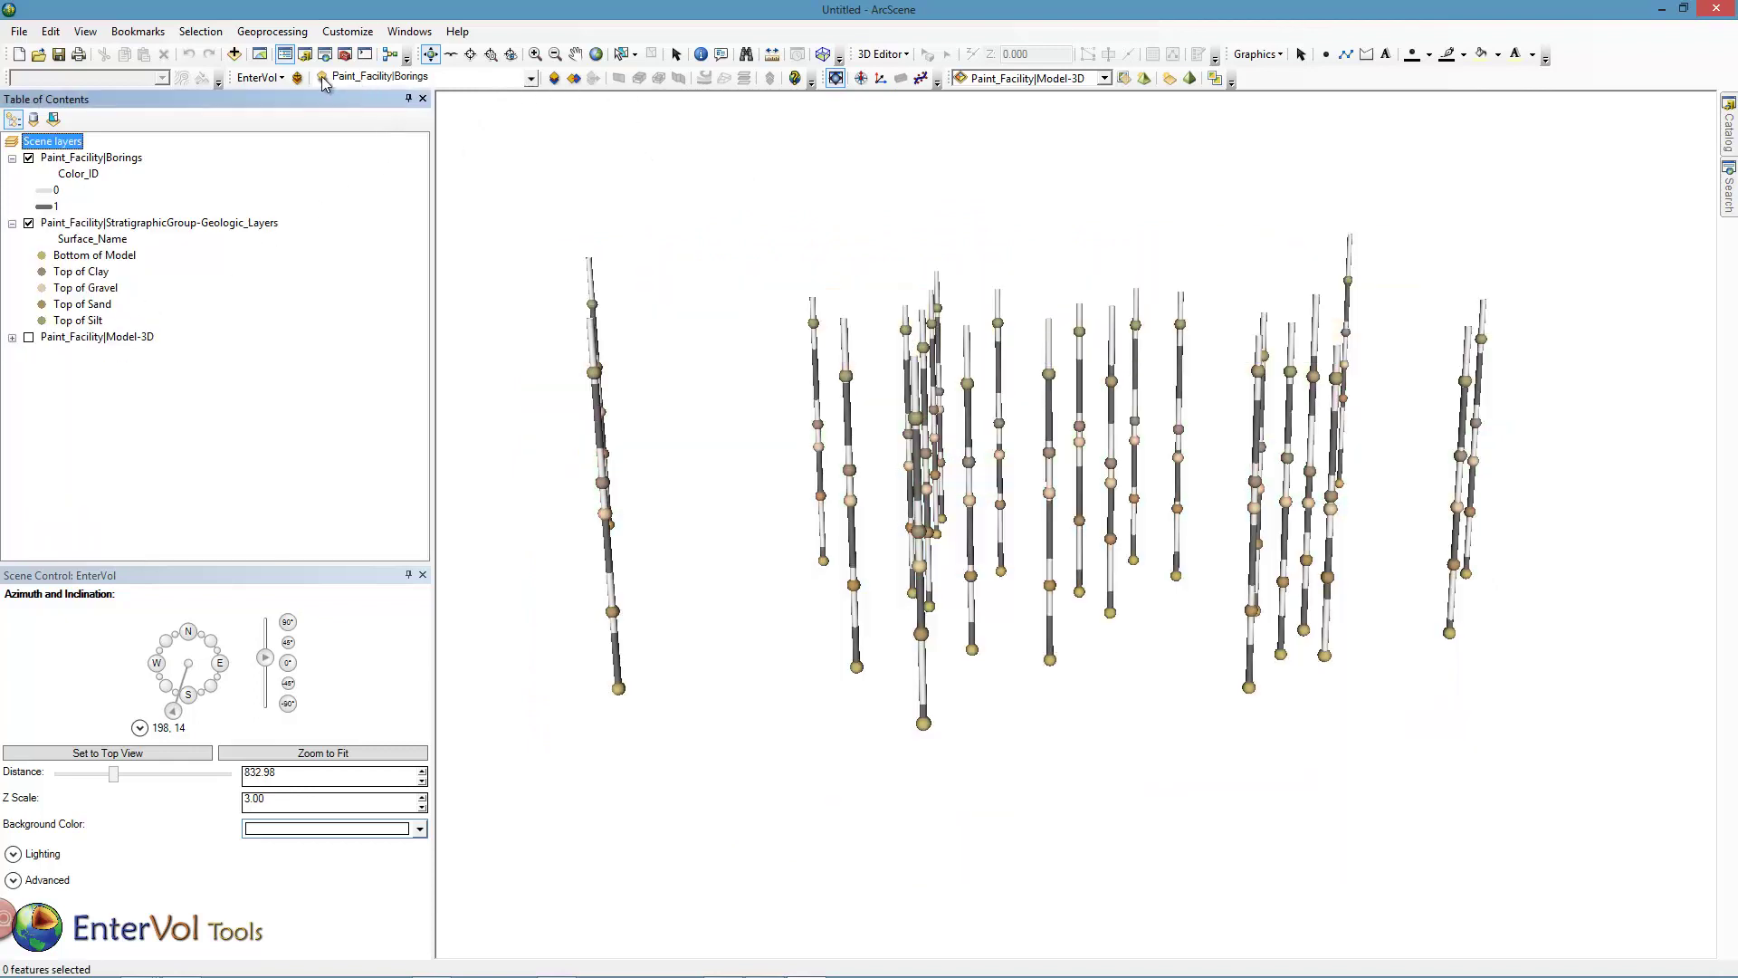
{"action": "left_click", "coordinate": [260, 77]}
{"action": "left_click", "coordinate": [299, 100]}
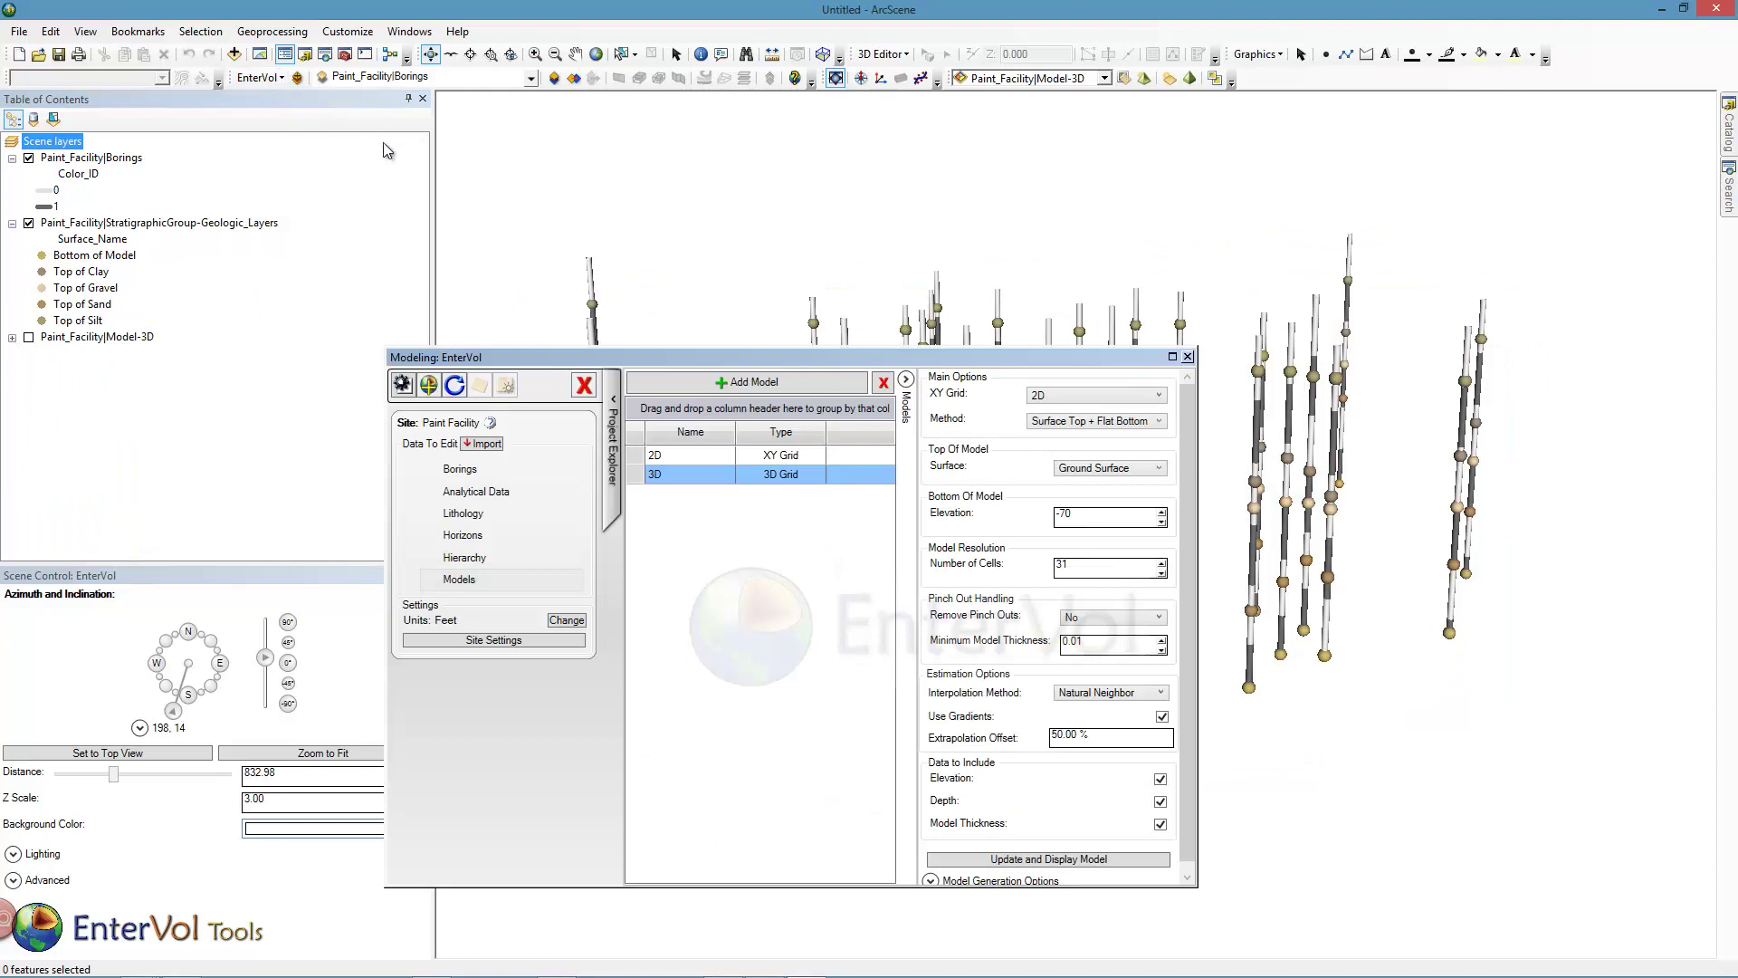
{"action": "left_click", "coordinate": [693, 401]}
{"action": "left_click", "coordinate": [919, 525]}
{"action": "left_click", "coordinate": [871, 596]}
{"action": "left_click", "coordinate": [869, 502]}
{"action": "type", "text": "Stratigraphy"}
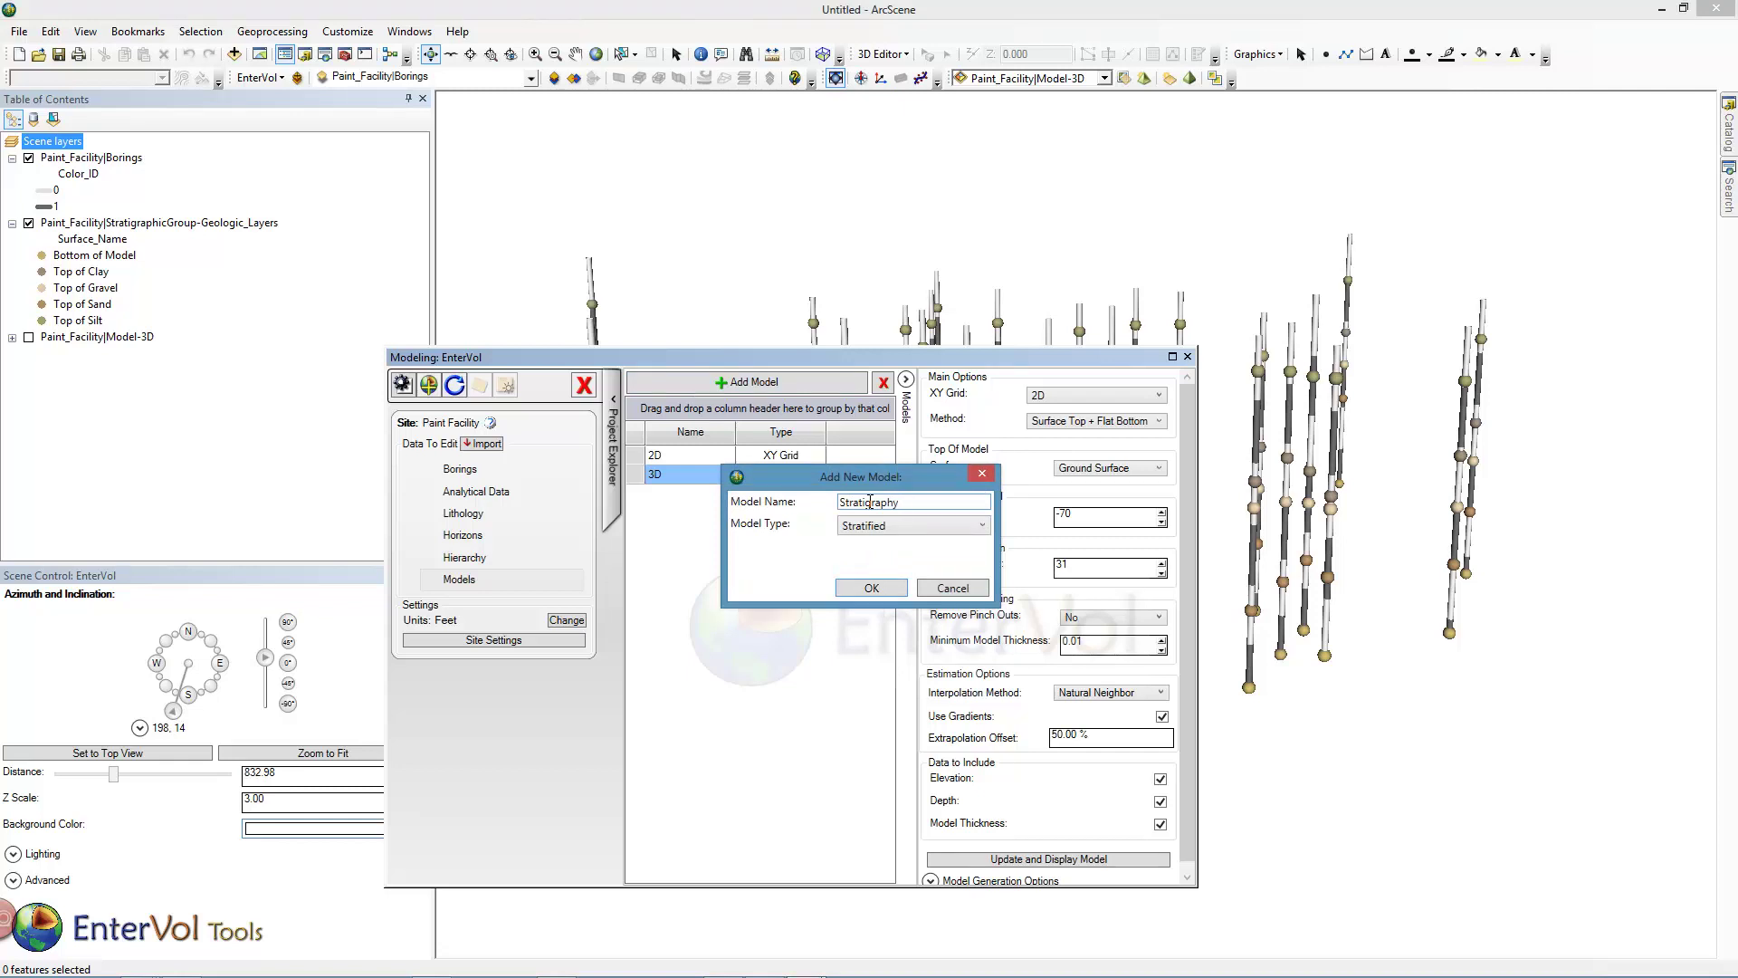
{"action": "left_click", "coordinate": [871, 589]}
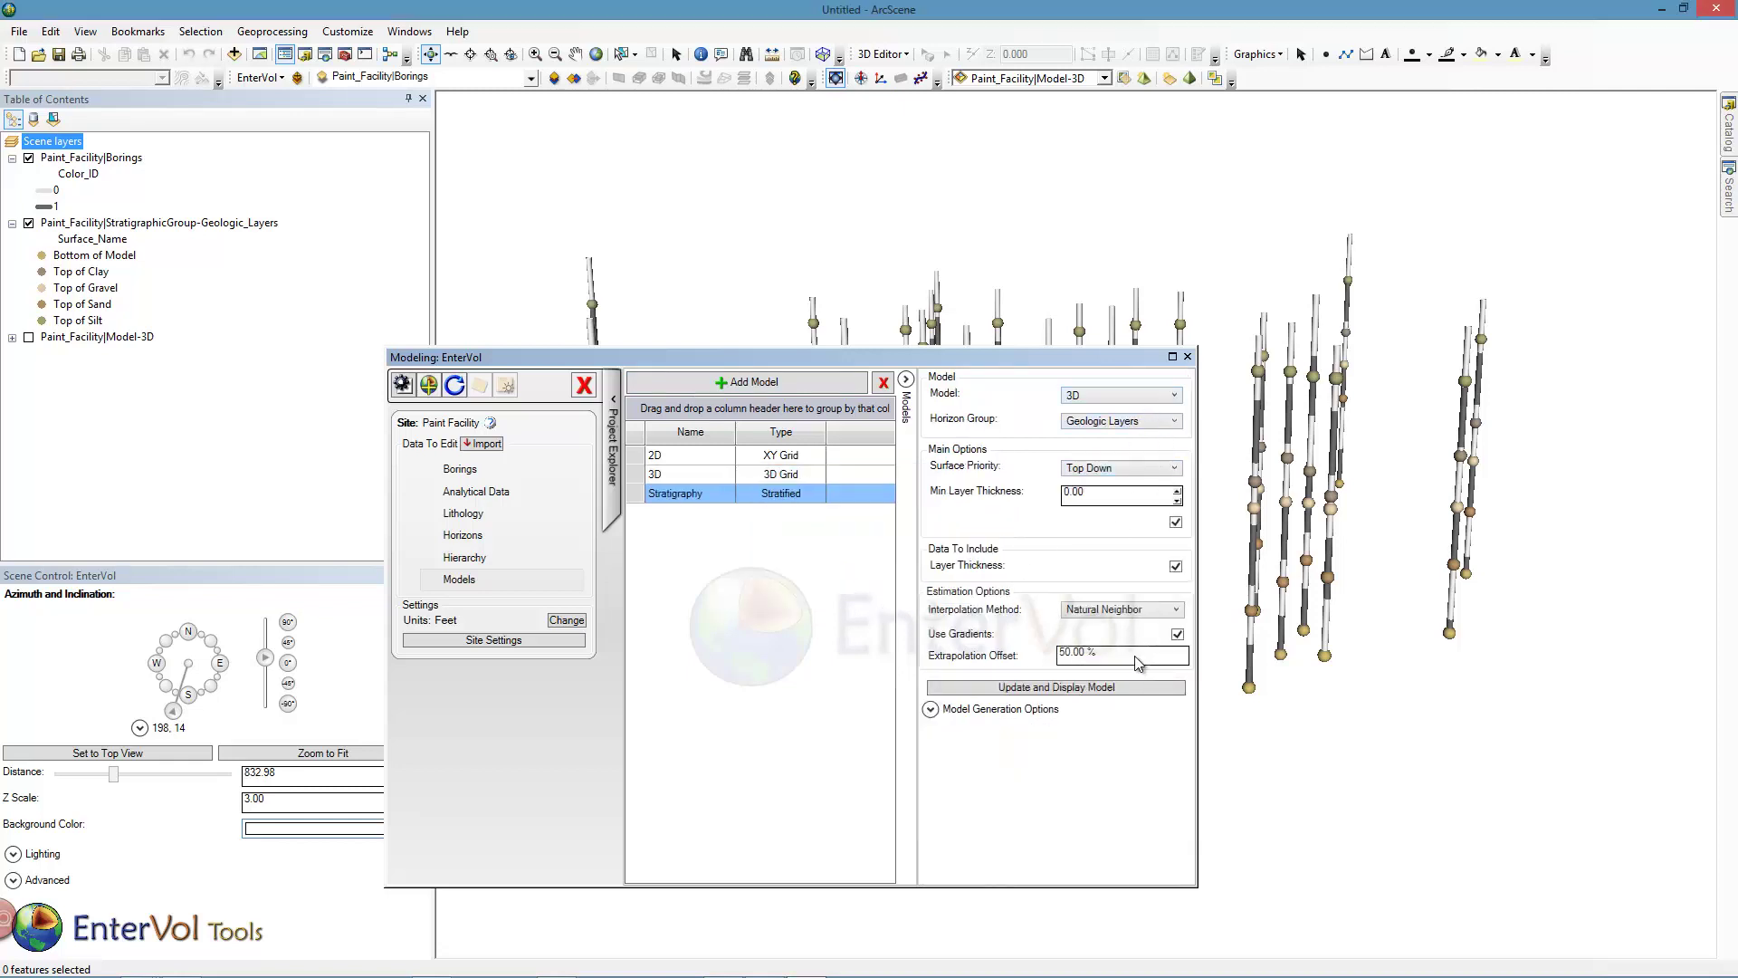
{"action": "left_click", "coordinate": [1101, 688]}
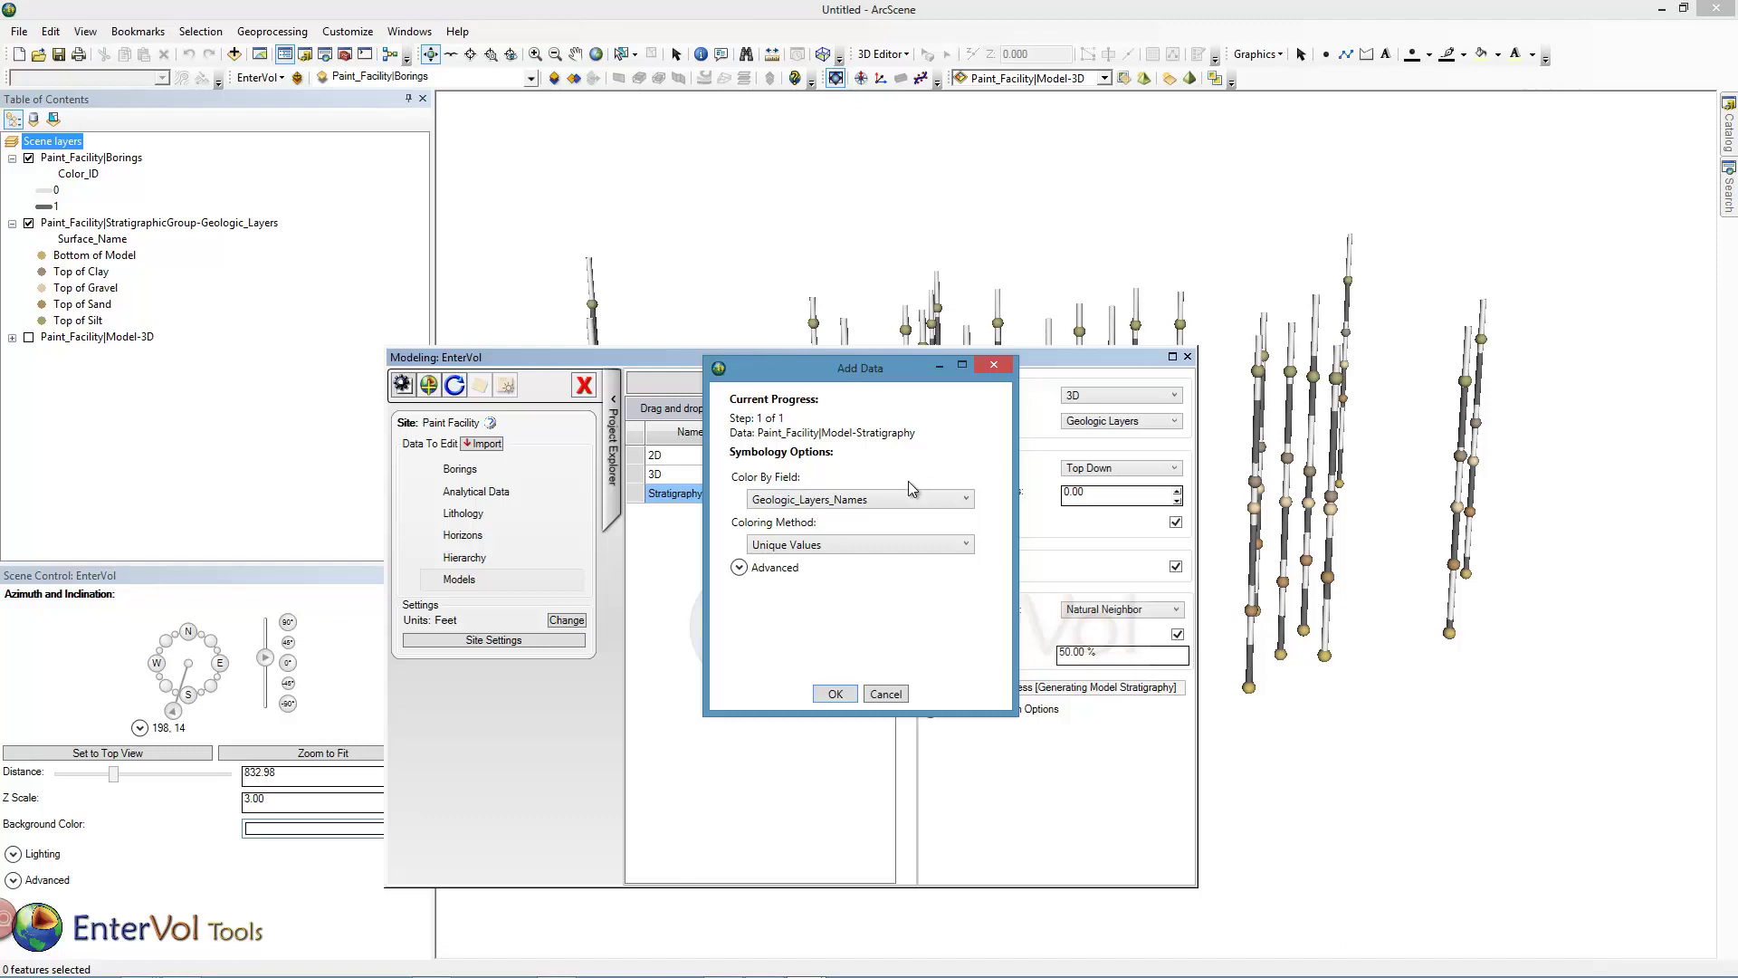
{"action": "left_click", "coordinate": [837, 695]}
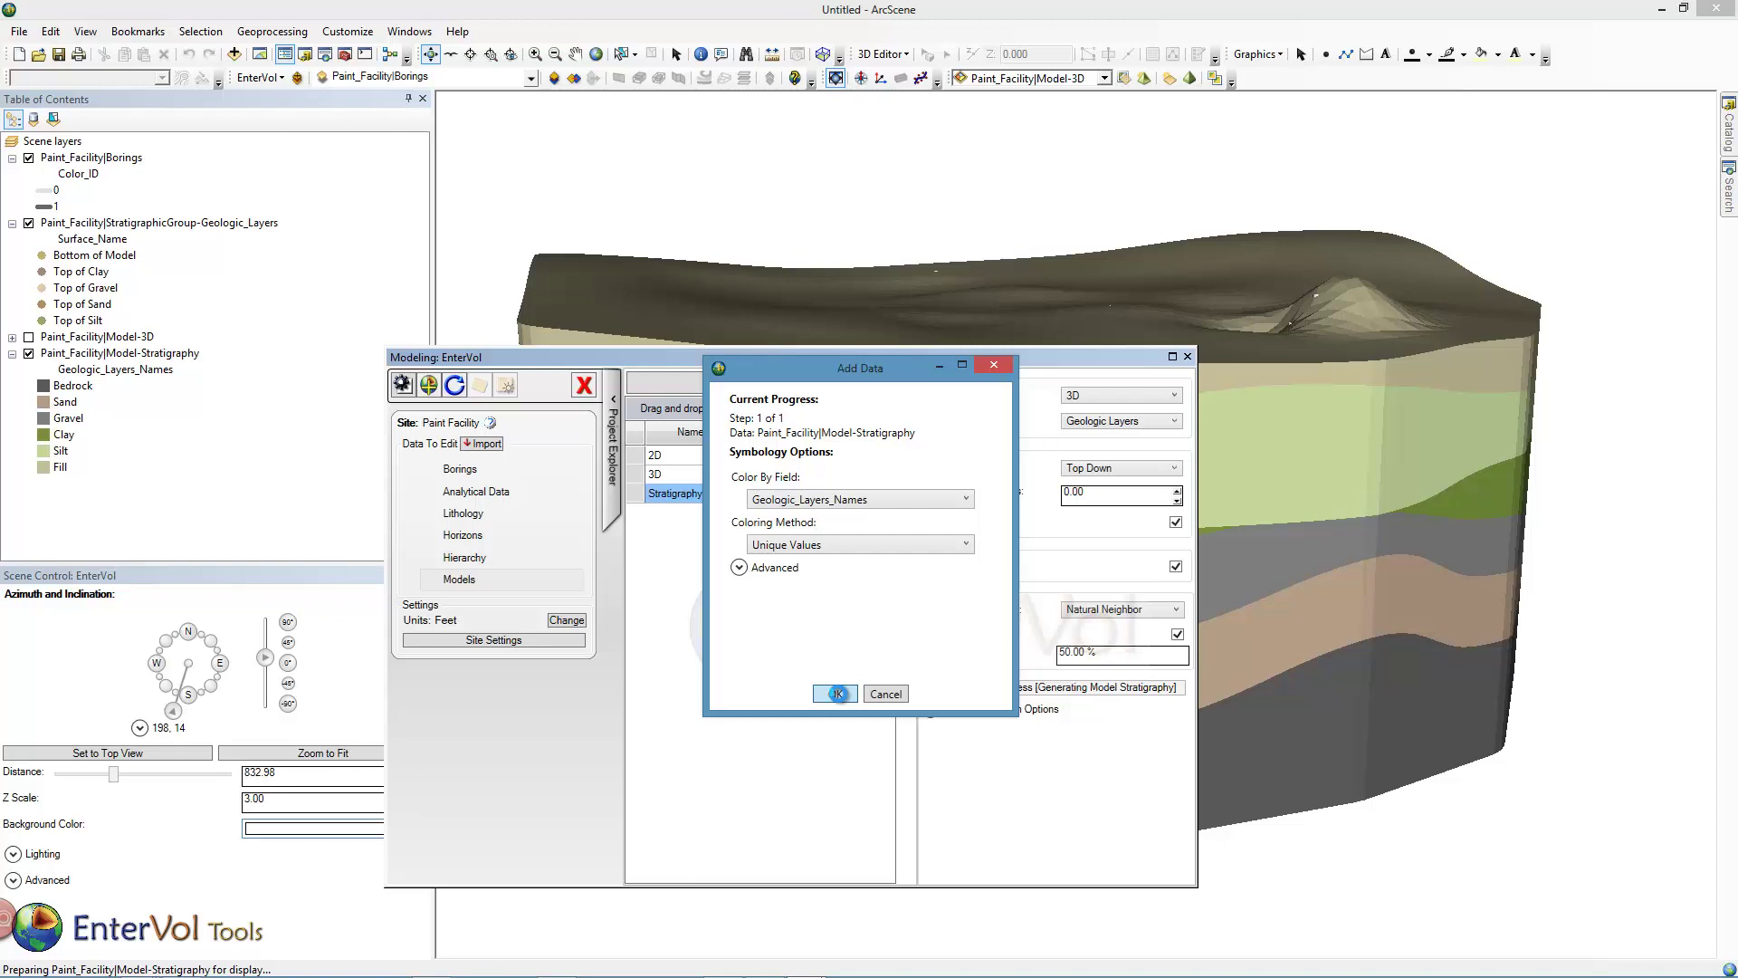
Close the modeling window and set Model-Stratigraphy as the EnterVol toolbar's working layer.
{"action": "left_click", "coordinate": [1187, 356]}
{"action": "left_click_drag", "start_coordinate": [1095, 506], "coordinate": [1034, 447]}
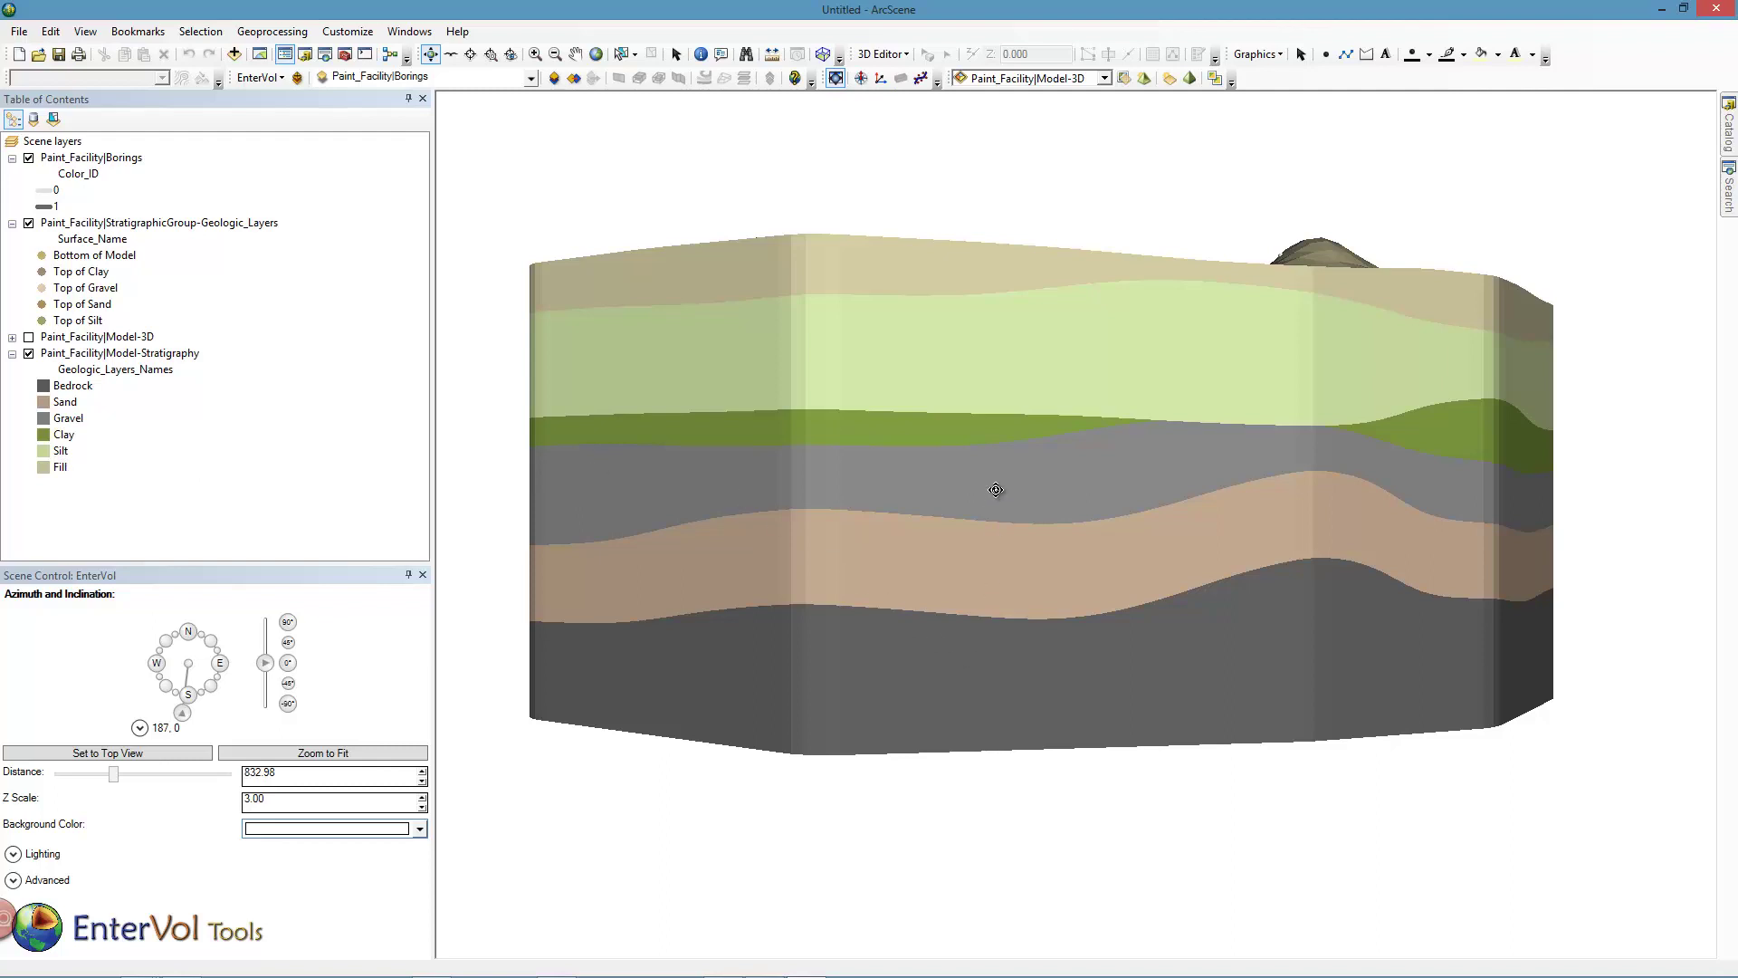
{"action": "left_click_drag", "start_coordinate": [996, 490], "coordinate": [970, 555]}
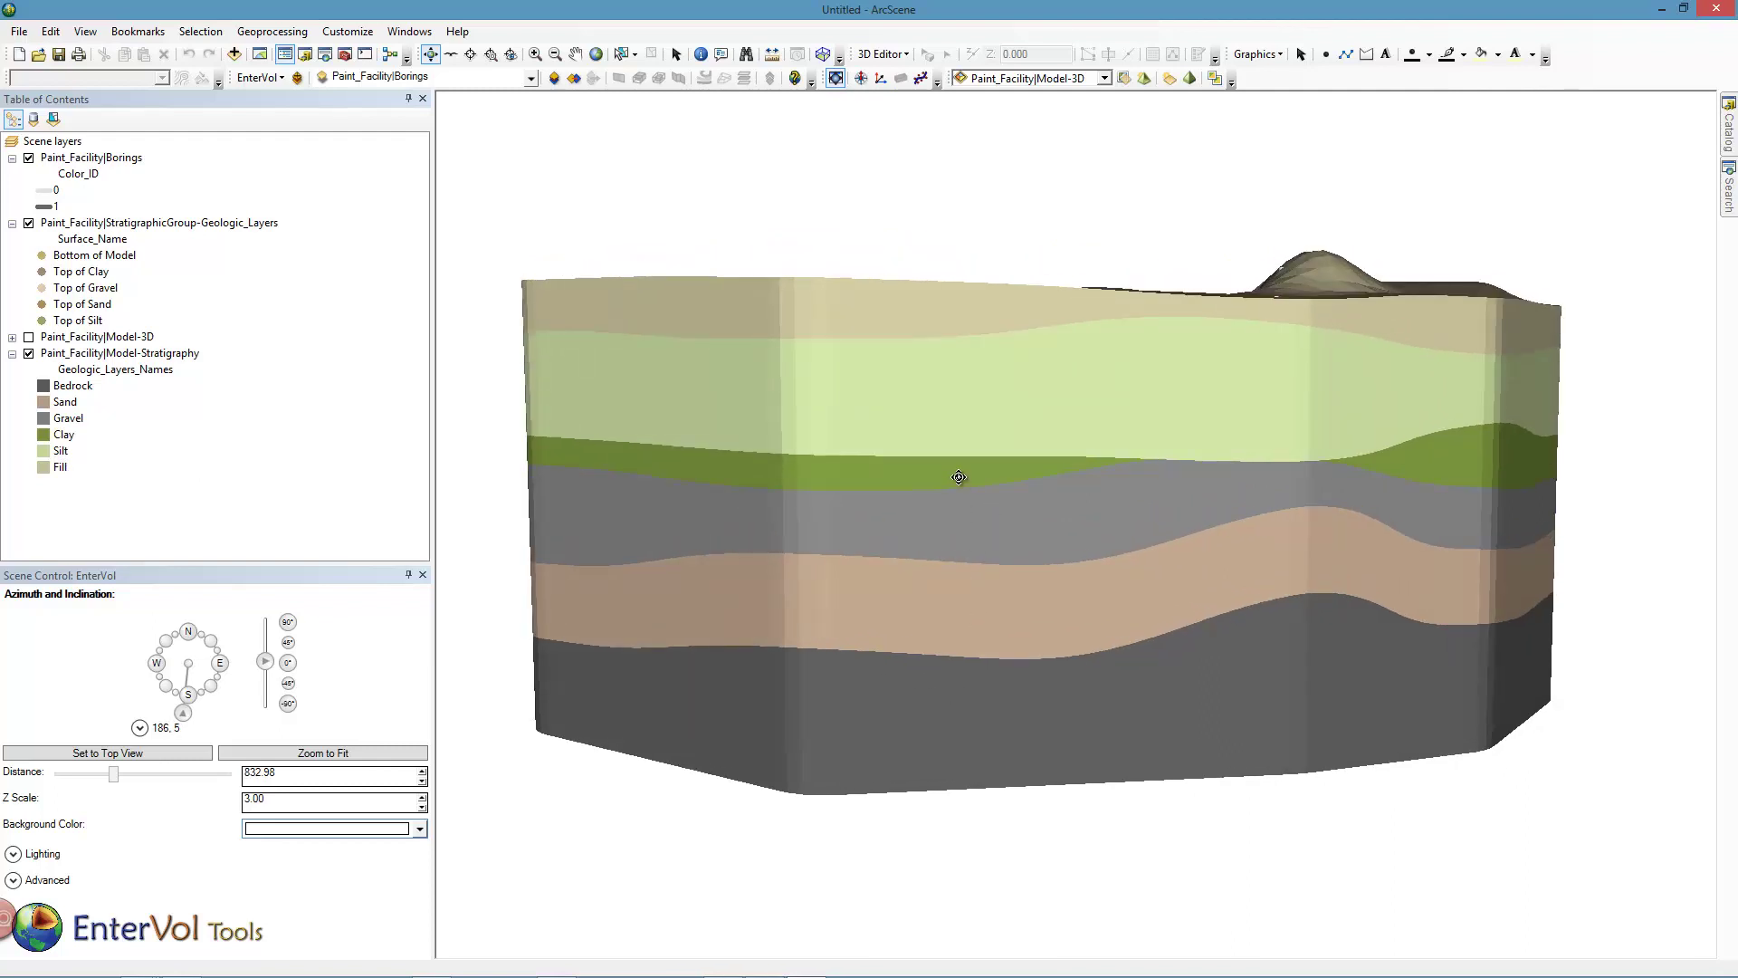
{"action": "left_click_drag", "start_coordinate": [961, 414], "coordinate": [928, 448]}
{"action": "left_click_drag", "start_coordinate": [904, 372], "coordinate": [1056, 388]}
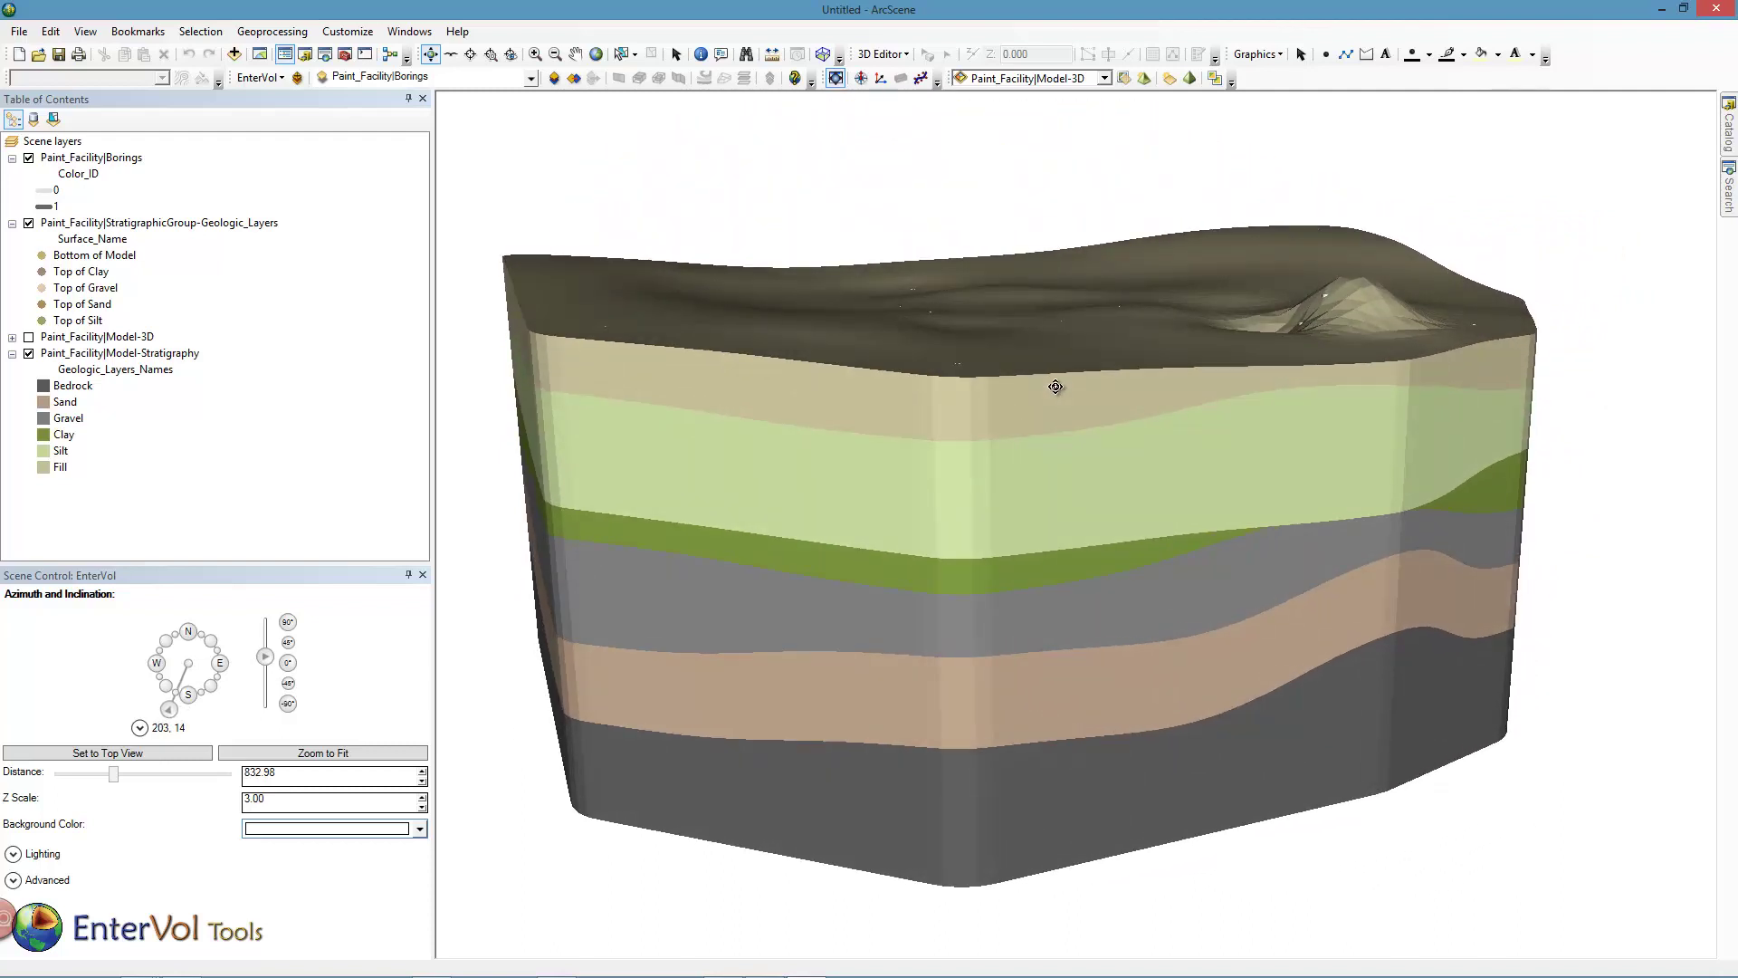
{"action": "left_click", "coordinate": [531, 78]}
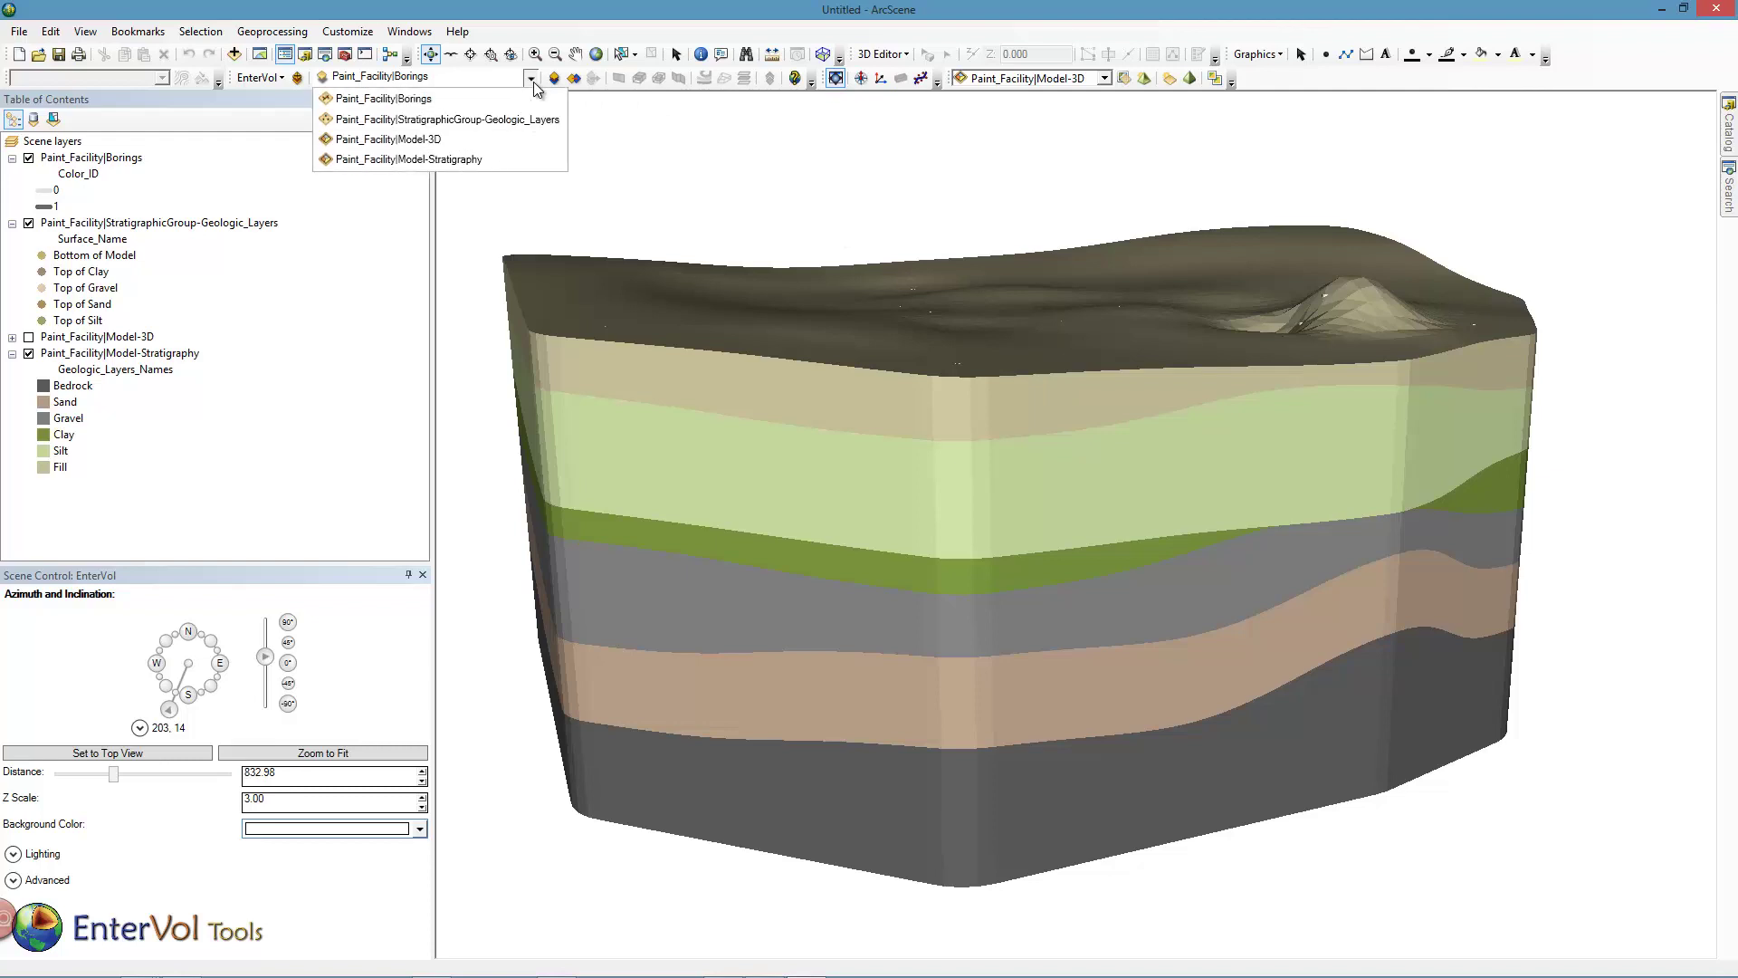
{"action": "left_click", "coordinate": [441, 161]}
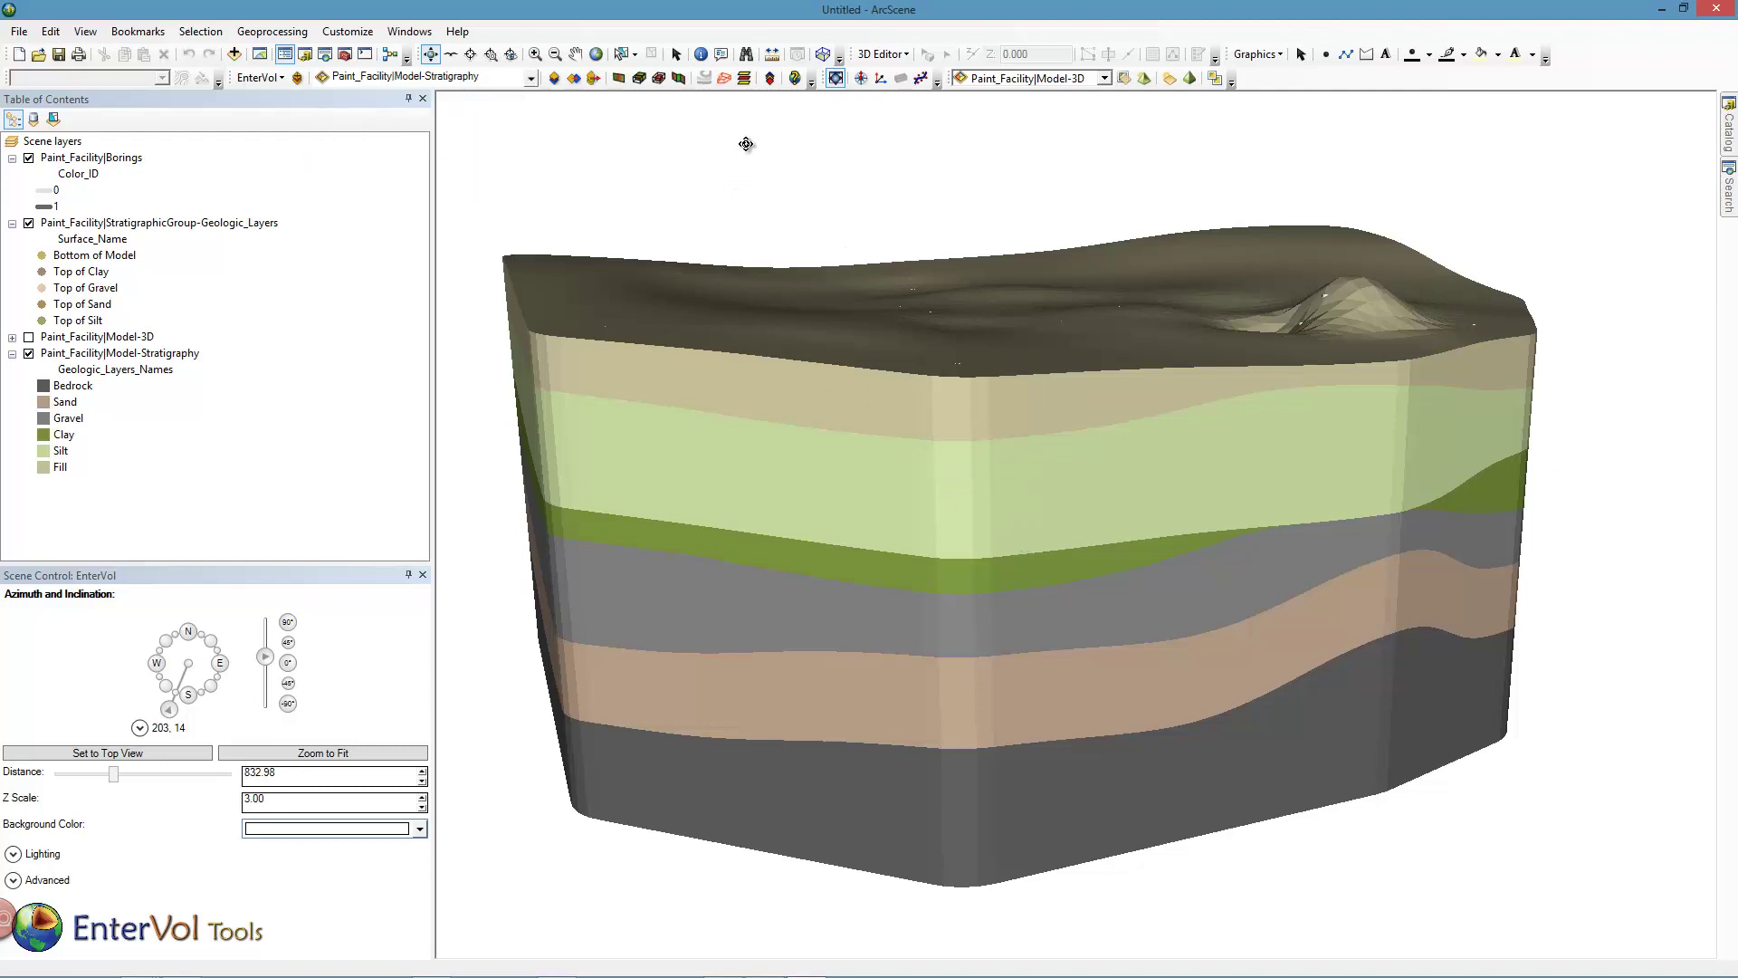
Explode the stratigraphy with a distance of 20, keeping the Geologic Hierarchy option.
{"action": "left_click", "coordinate": [745, 80]}
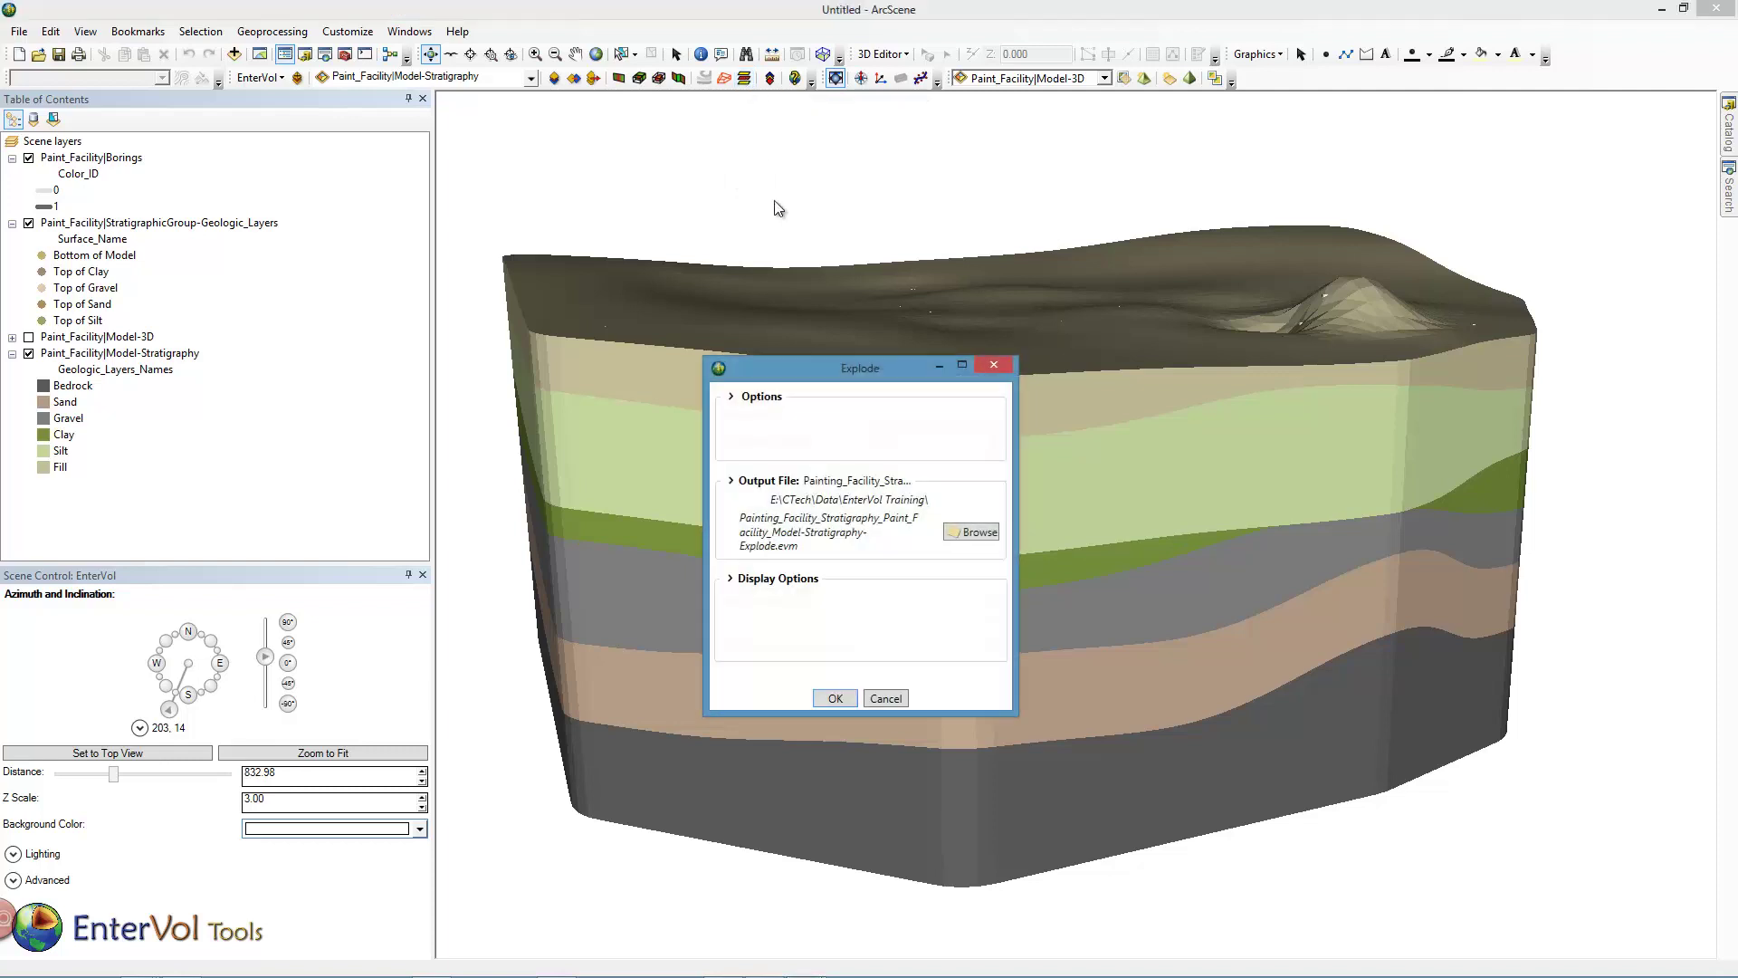
{"action": "double_click", "coordinate": [898, 441]}
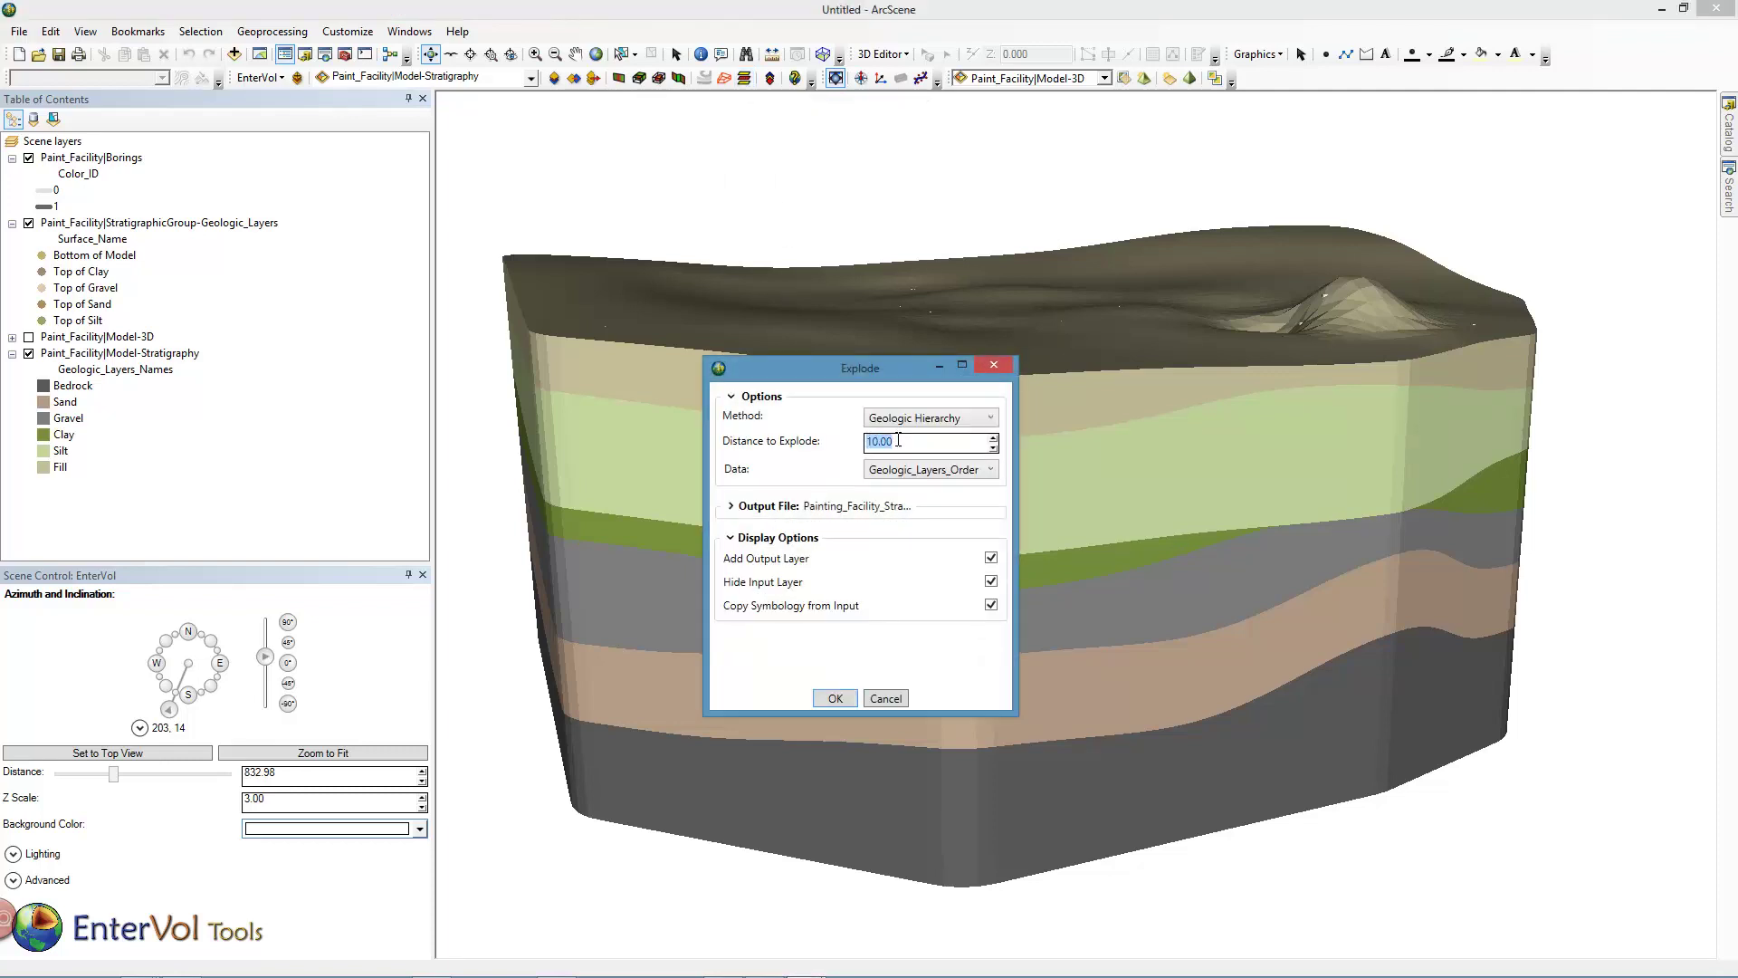
{"action": "type", "text": "20"}
{"action": "left_click", "coordinate": [834, 699]}
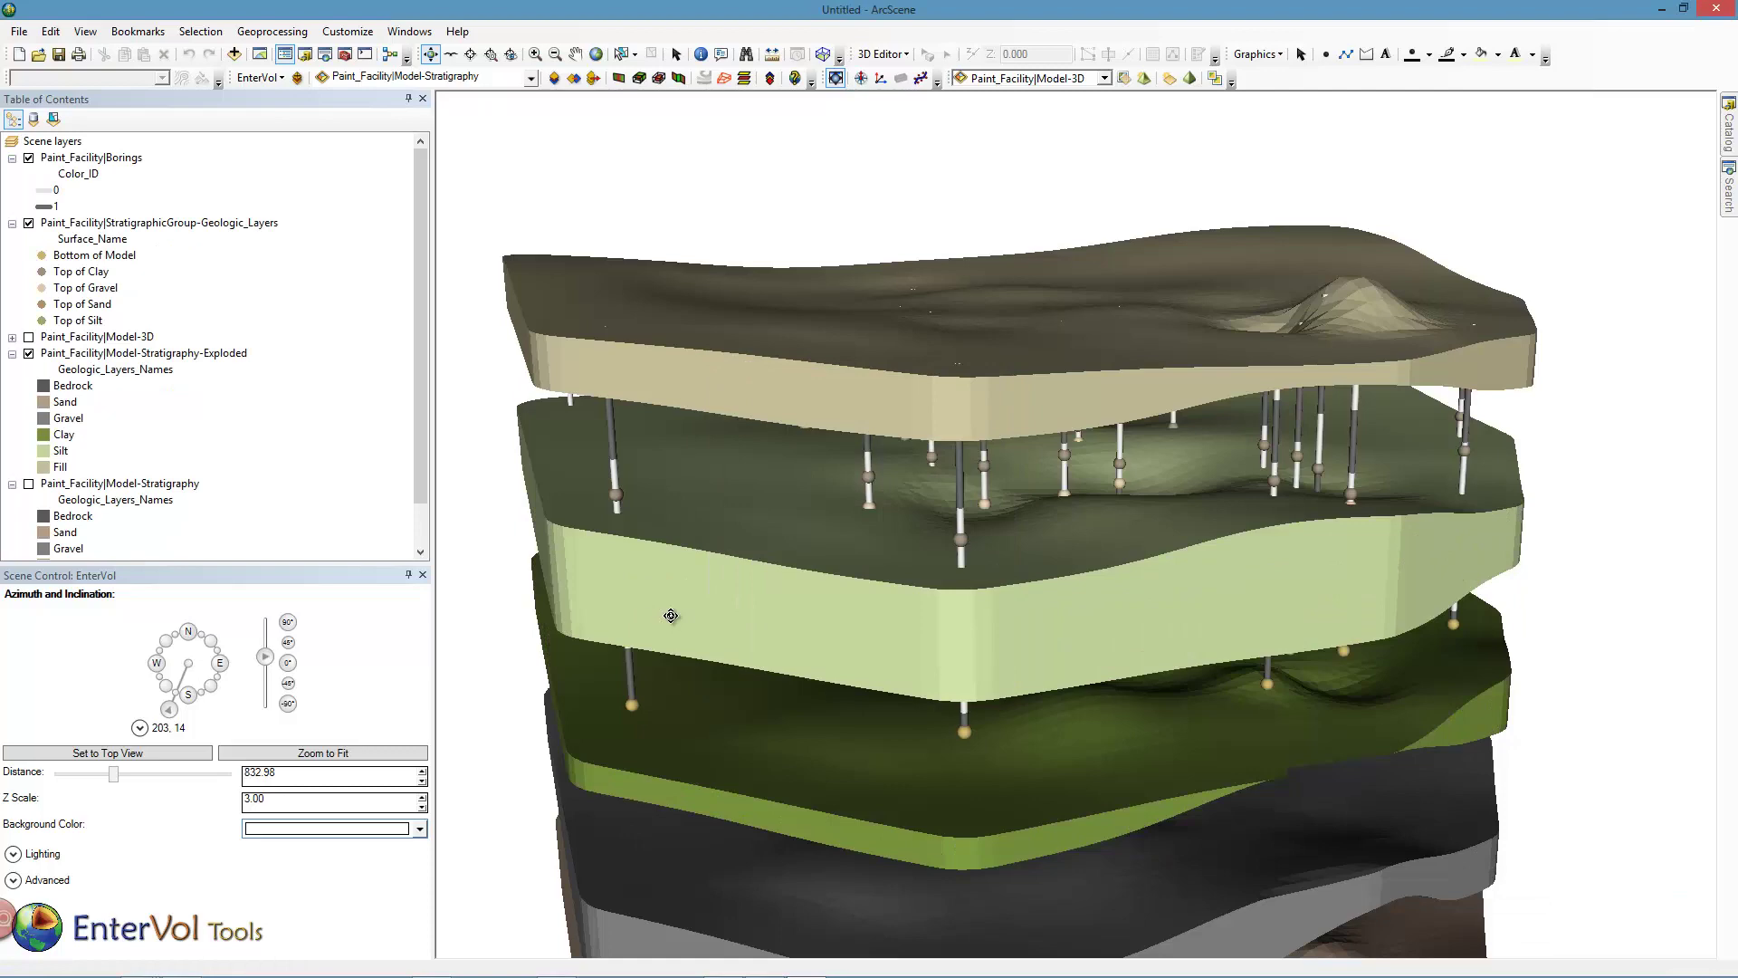
Hide the geologic layer surface points and the borings, leaving only the exploded slabs visible.
{"action": "scroll", "coordinate": [867, 573], "scroll_direction": "down", "scroll_amount": 2}
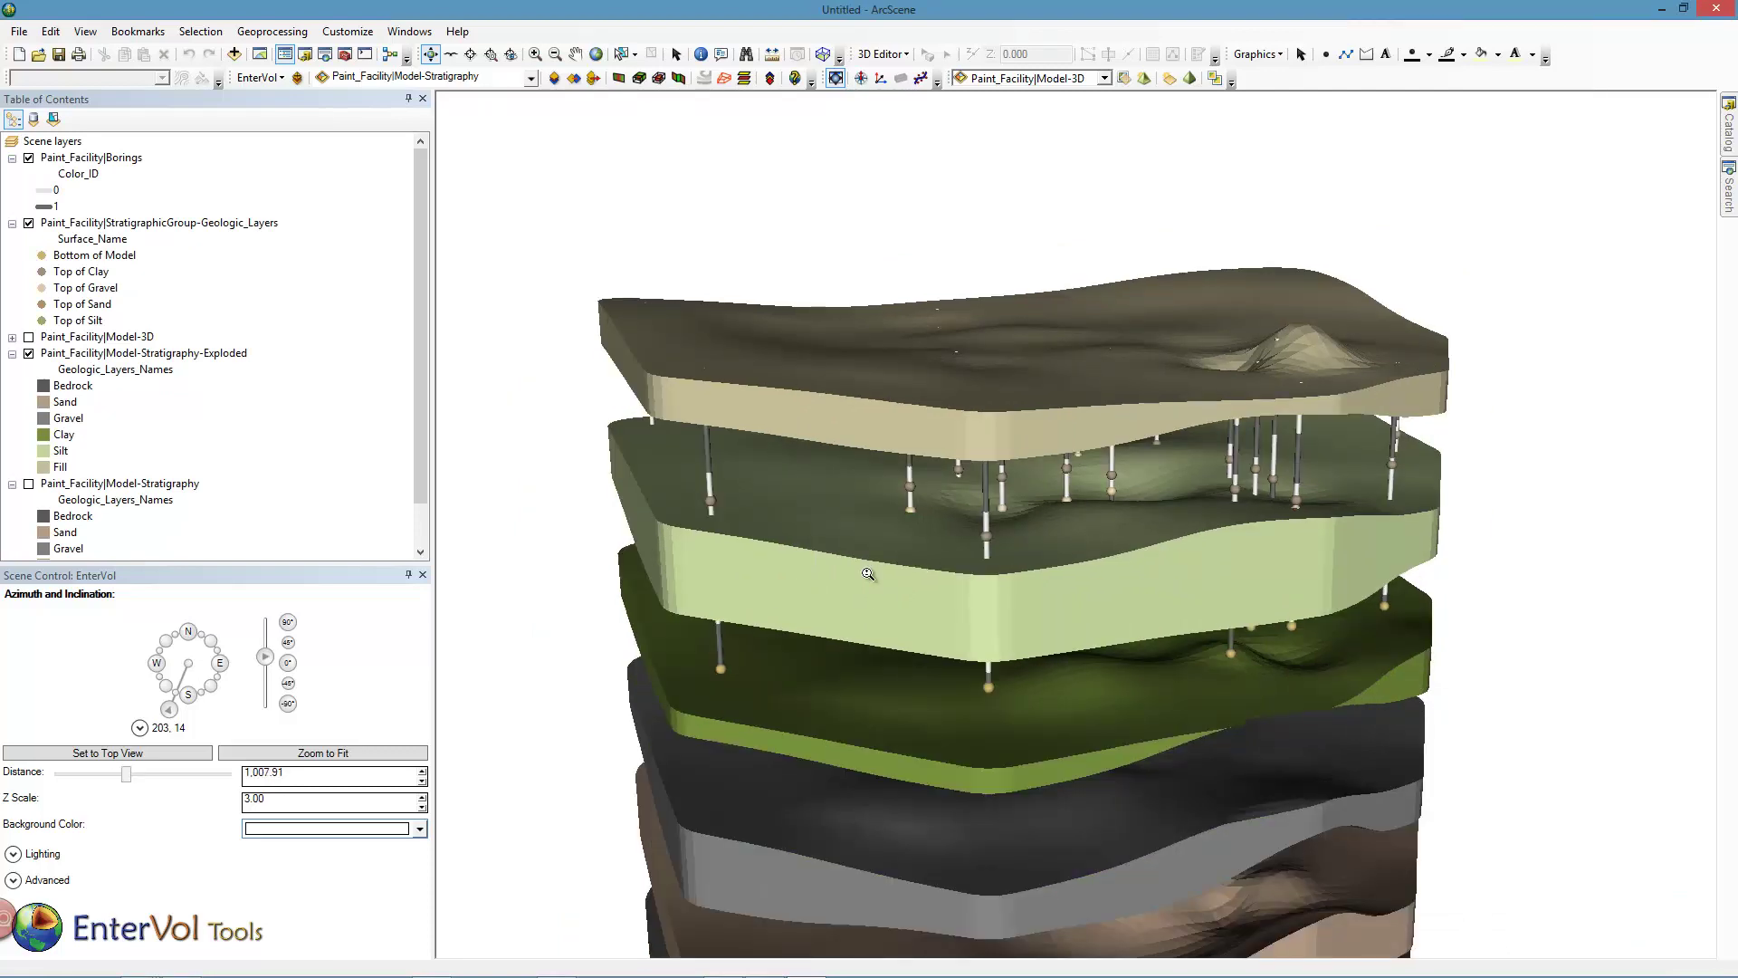
{"action": "middle_click_drag", "start_coordinate": [867, 573], "coordinate": [881, 399]}
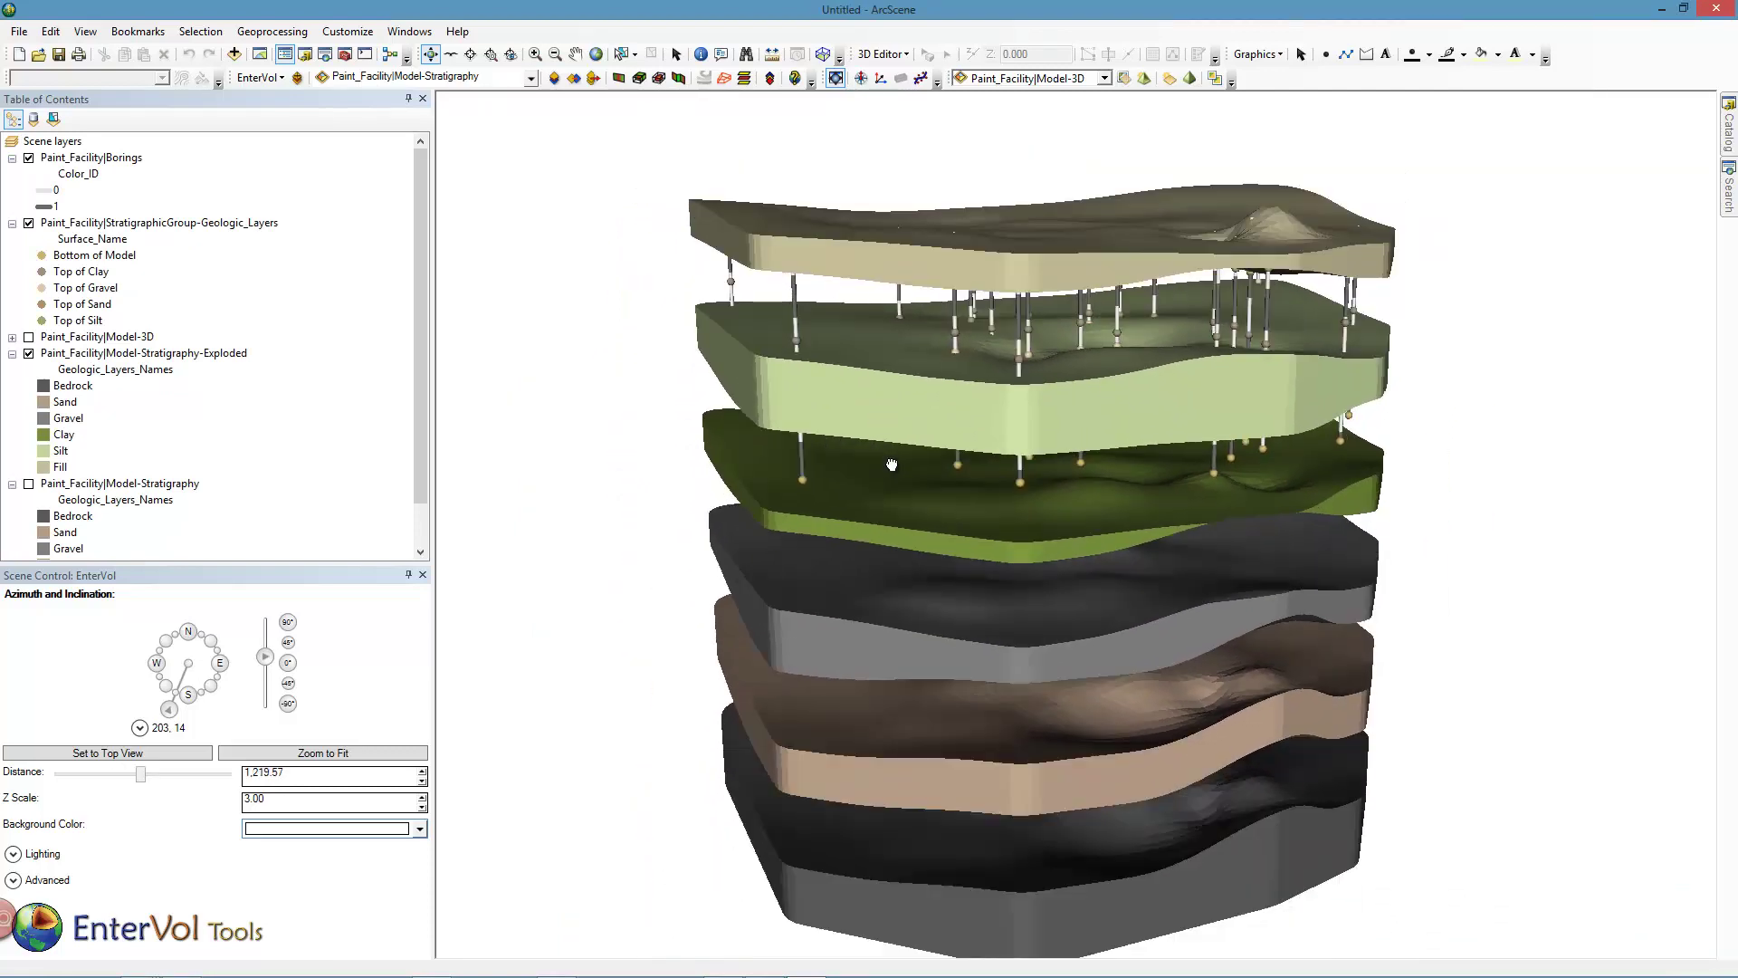
{"action": "scroll", "coordinate": [888, 412], "scroll_direction": "down", "scroll_amount": 2}
{"action": "left_click_drag", "start_coordinate": [891, 418], "coordinate": [682, 344]}
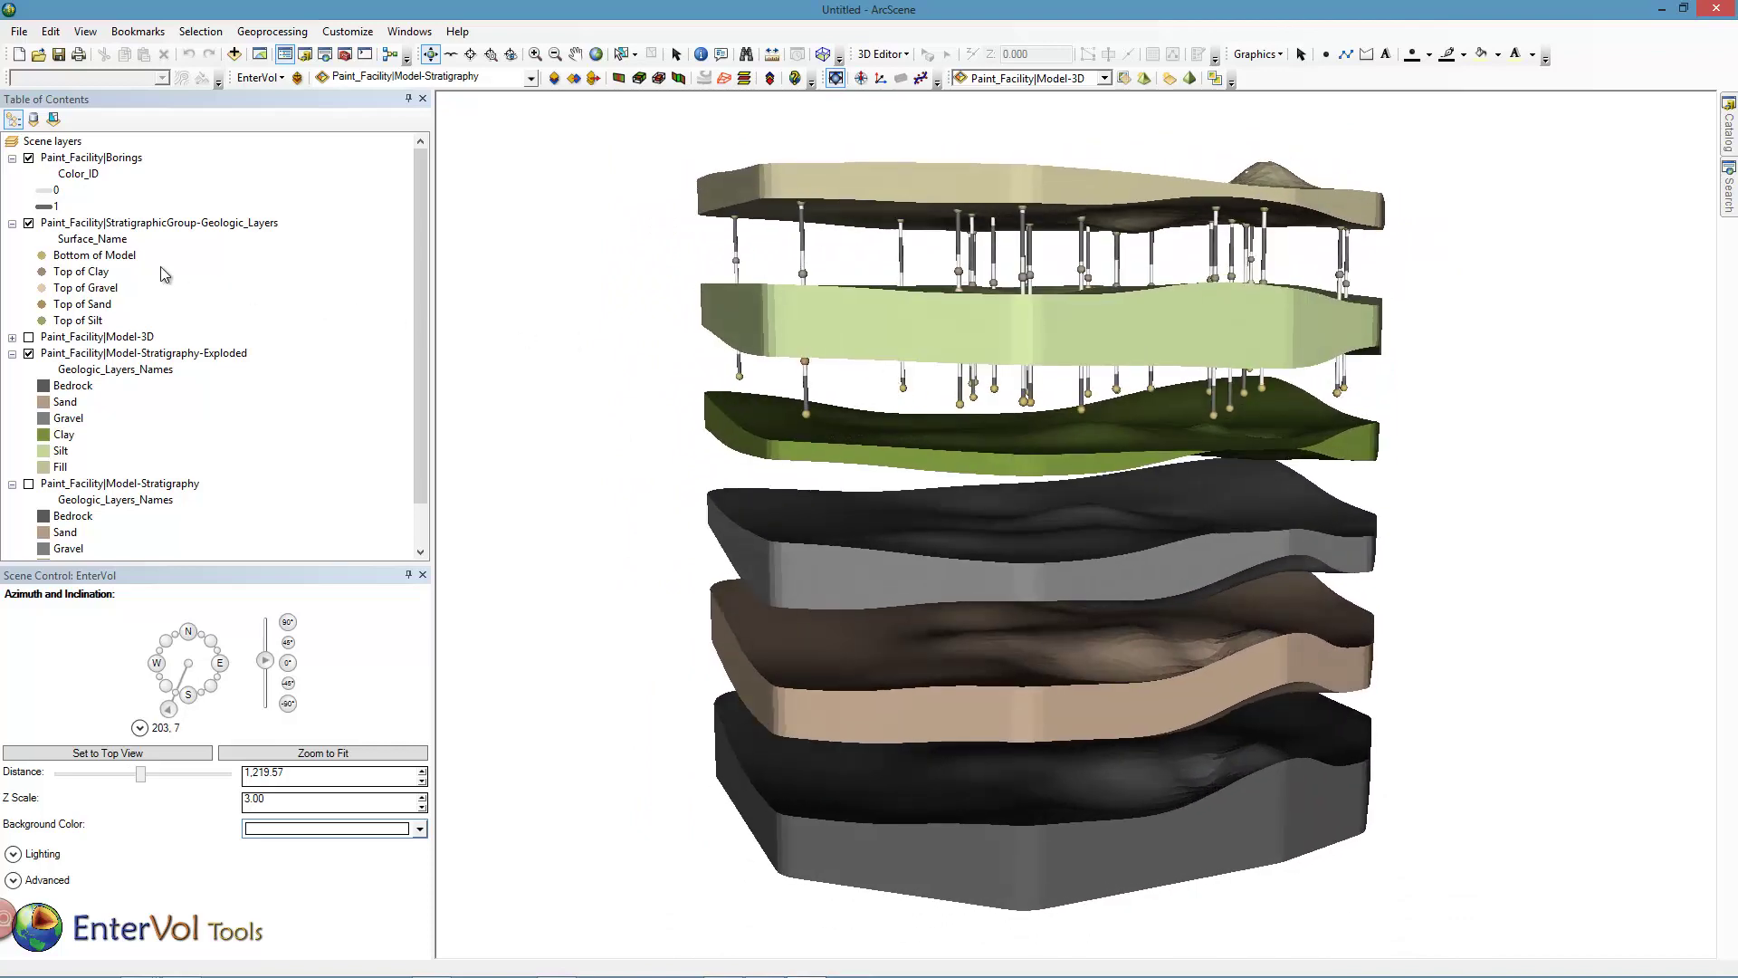
{"action": "left_click", "coordinate": [28, 223]}
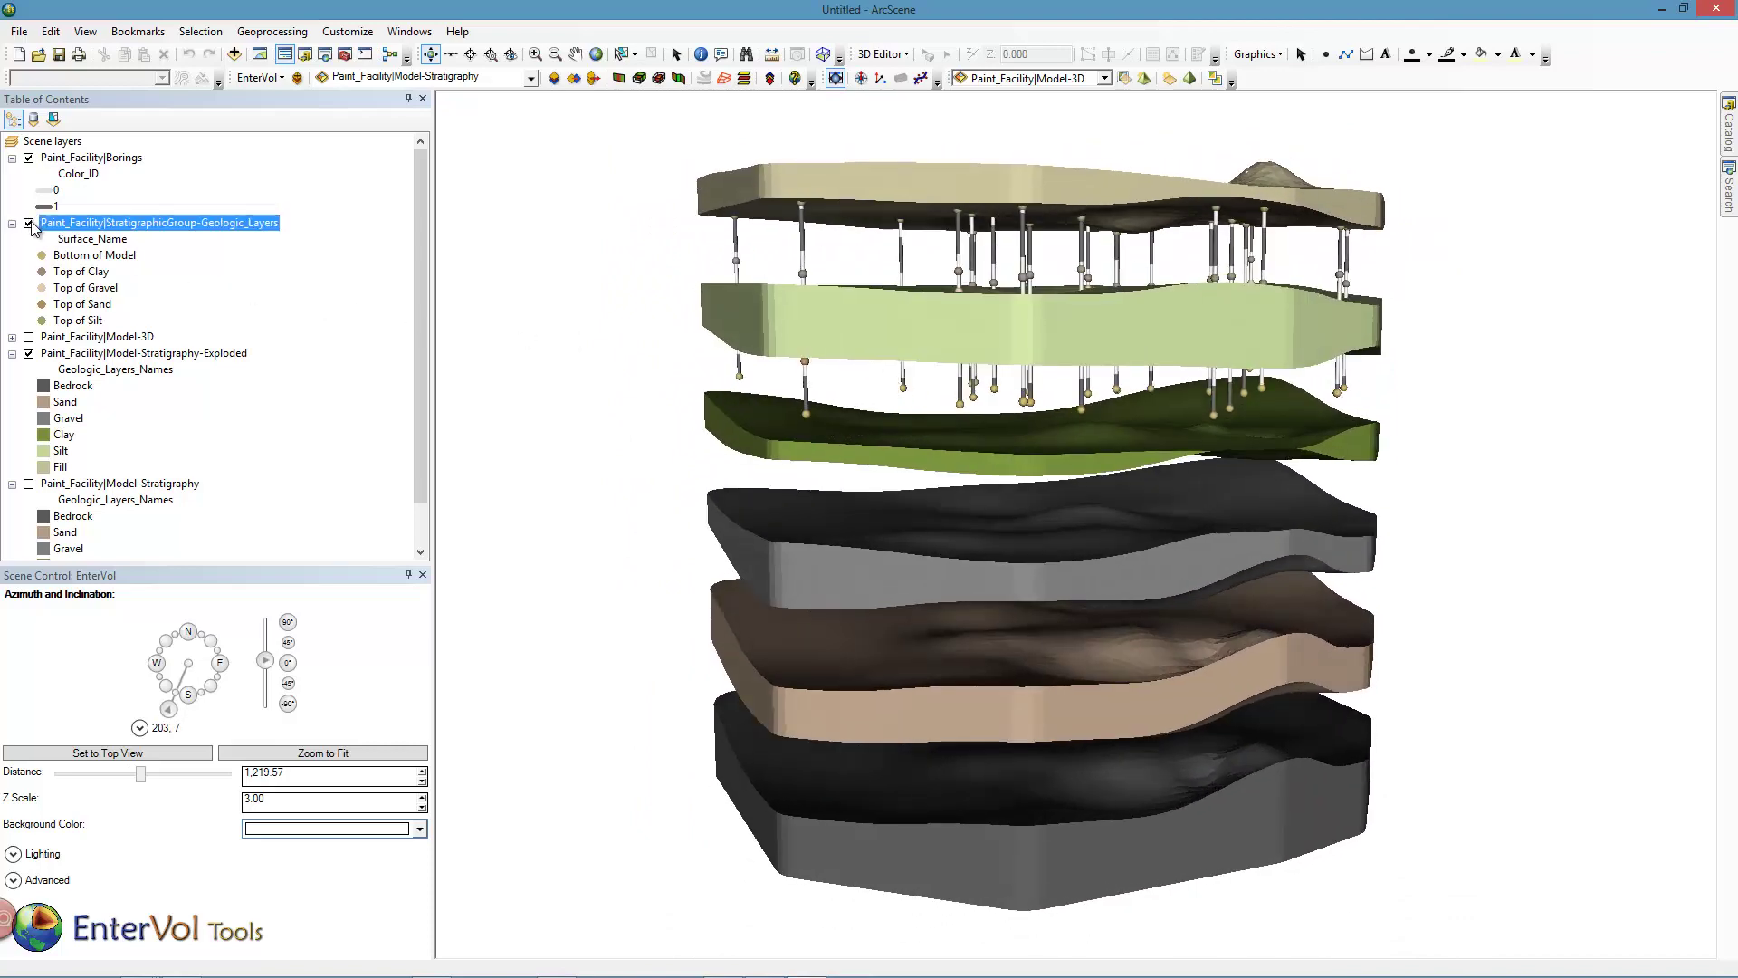
{"action": "left_click", "coordinate": [28, 157]}
{"action": "left_click", "coordinate": [12, 158]}
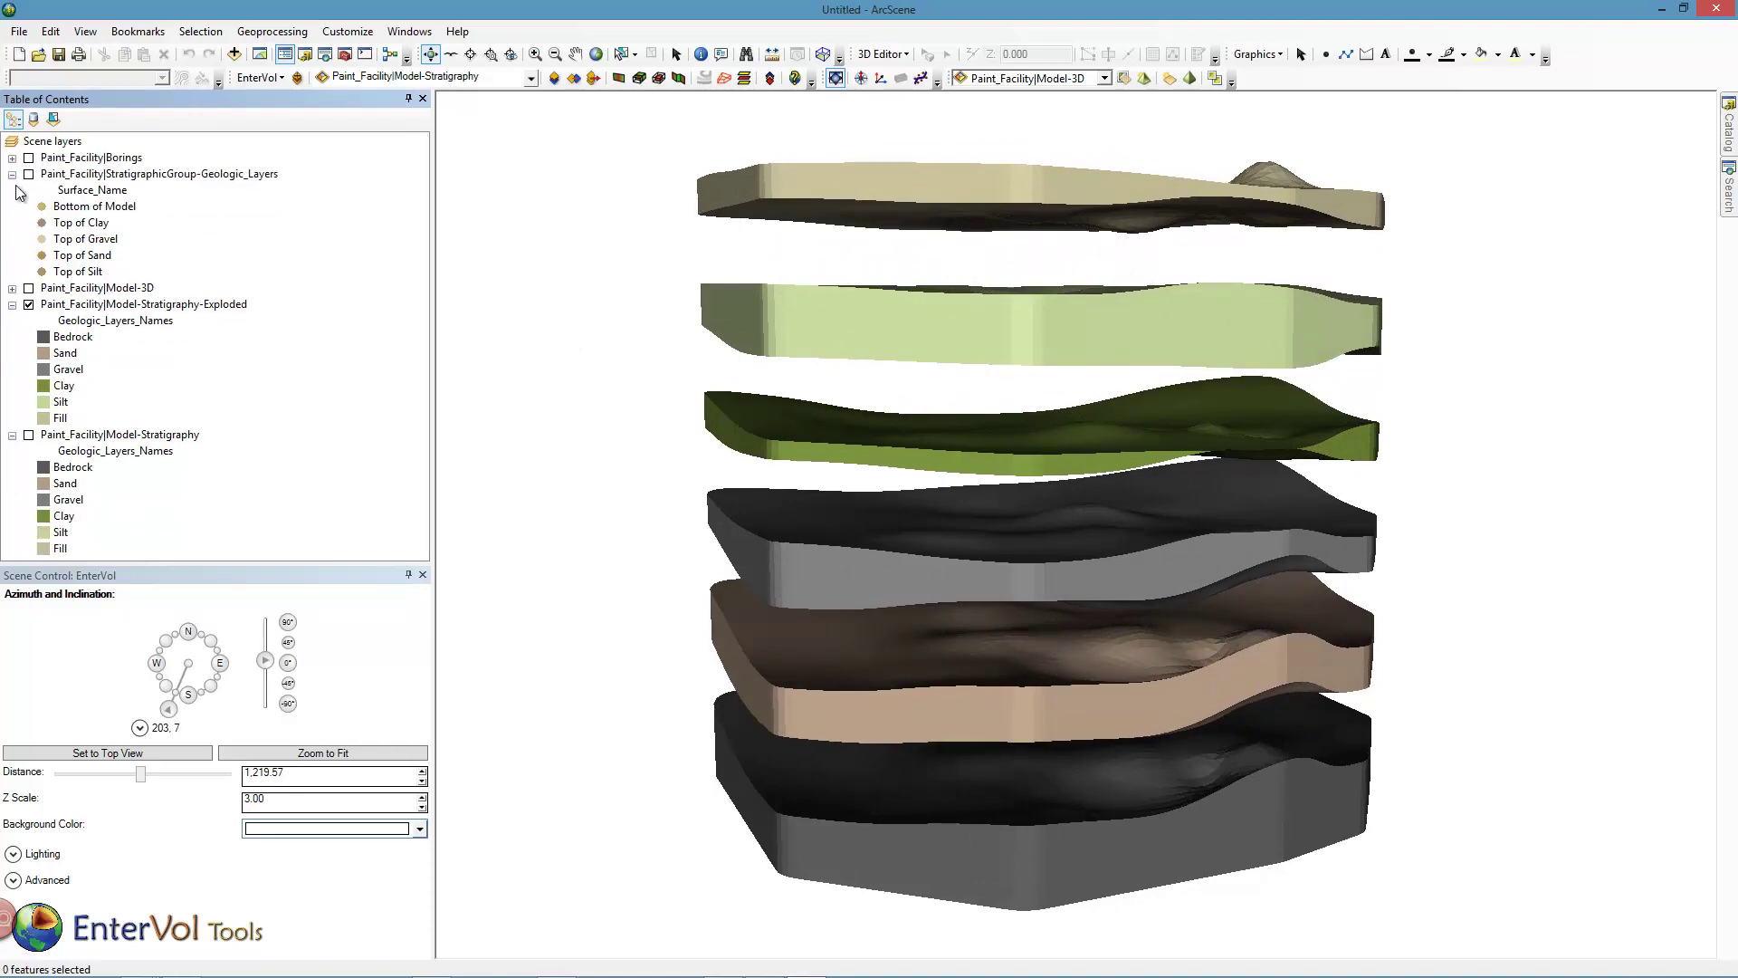
{"action": "left_click", "coordinate": [13, 175]}
{"action": "left_click_drag", "start_coordinate": [993, 368], "coordinate": [1028, 546]}
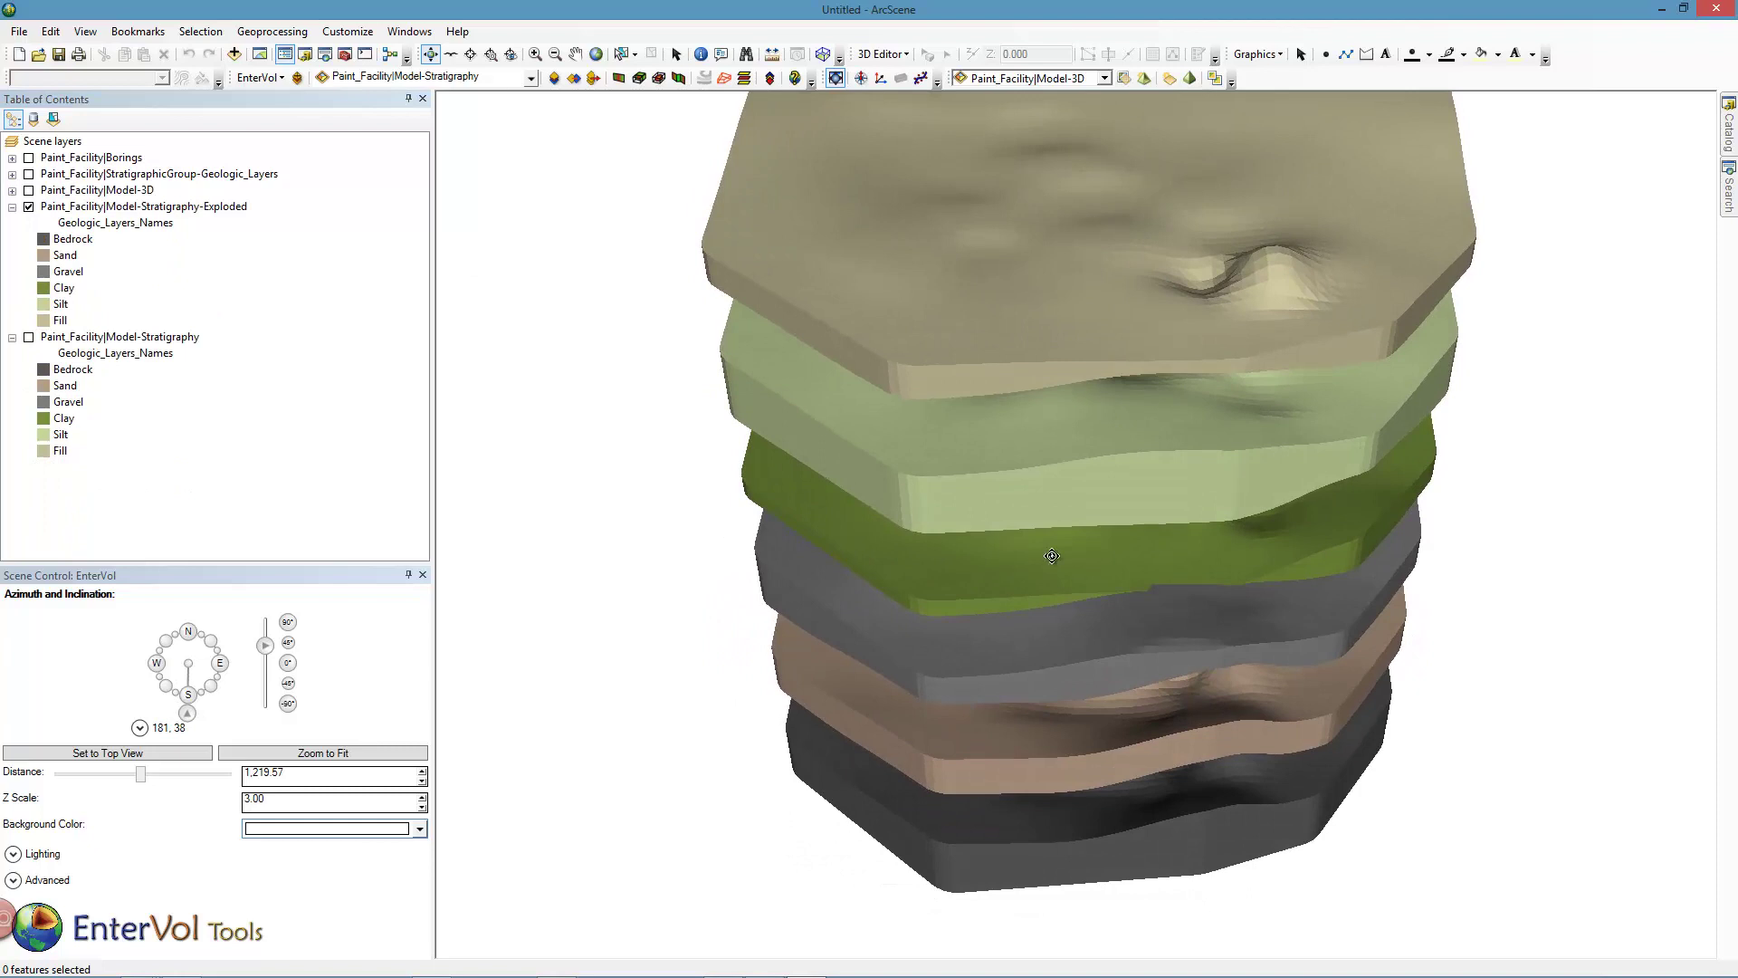
{"action": "left_click_drag", "start_coordinate": [1127, 592], "coordinate": [1287, 468]}
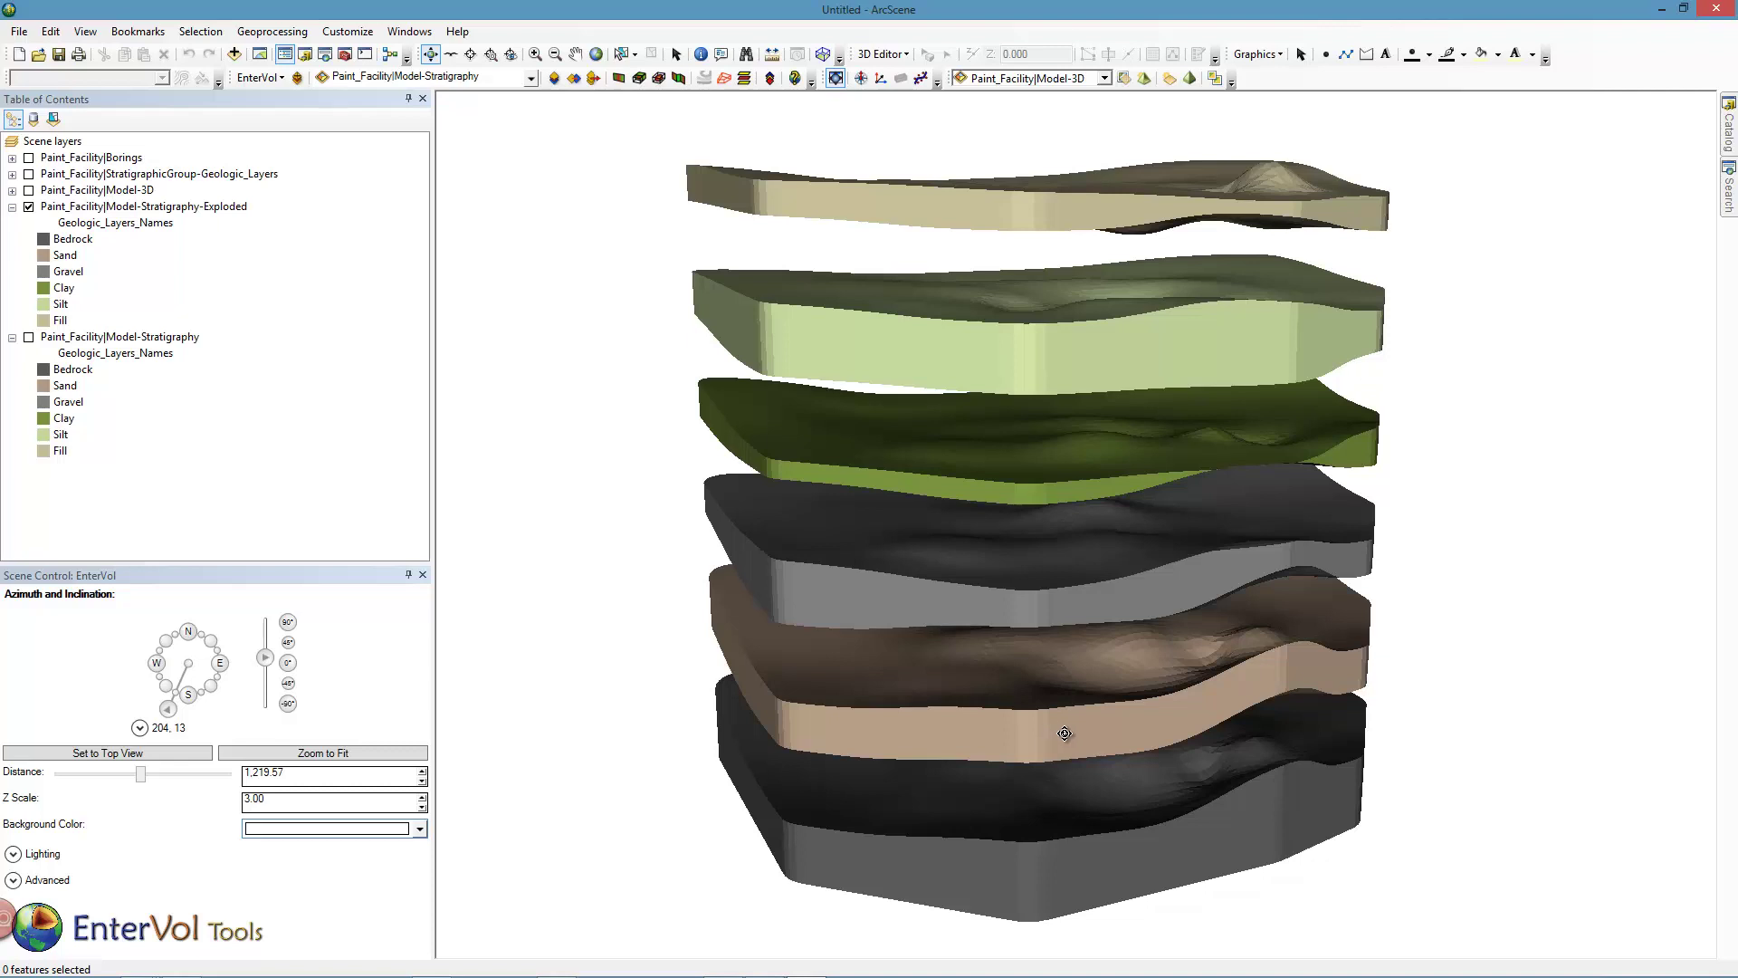
Make the exploded model the working layer and colour it by Geologic_Layers_Thickness in 20 levels.
{"action": "left_click", "coordinate": [530, 79]}
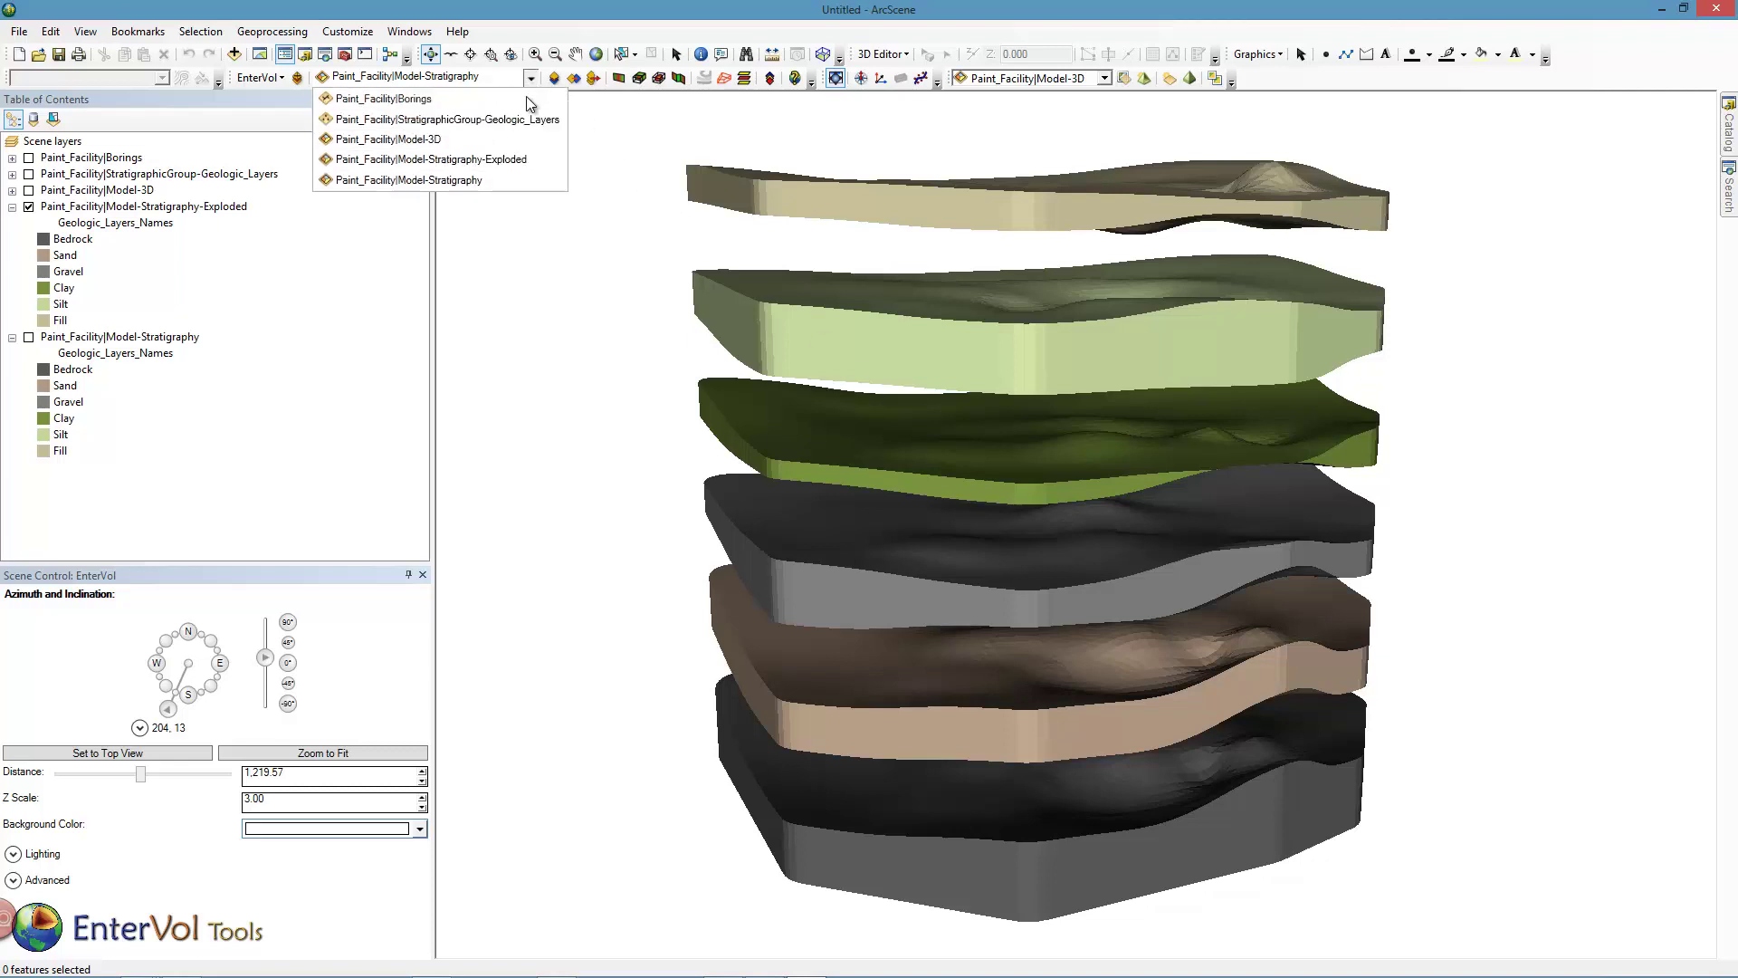
{"action": "left_click", "coordinate": [505, 161]}
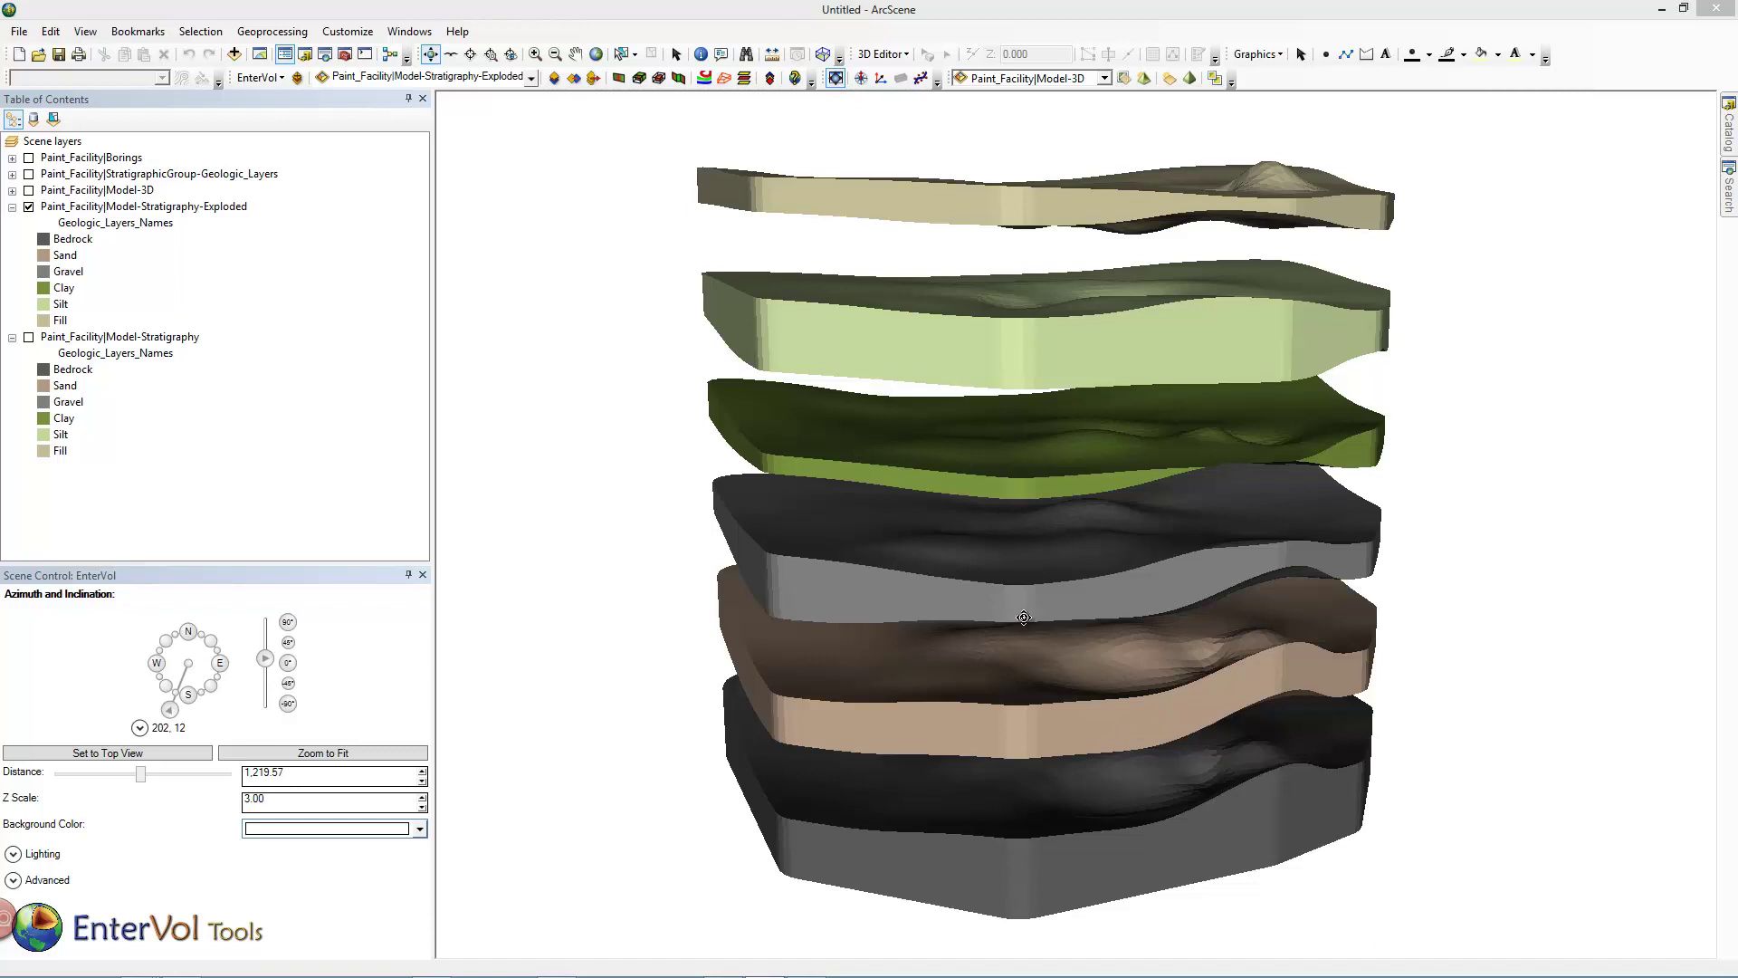
{"action": "left_click", "coordinate": [555, 81]}
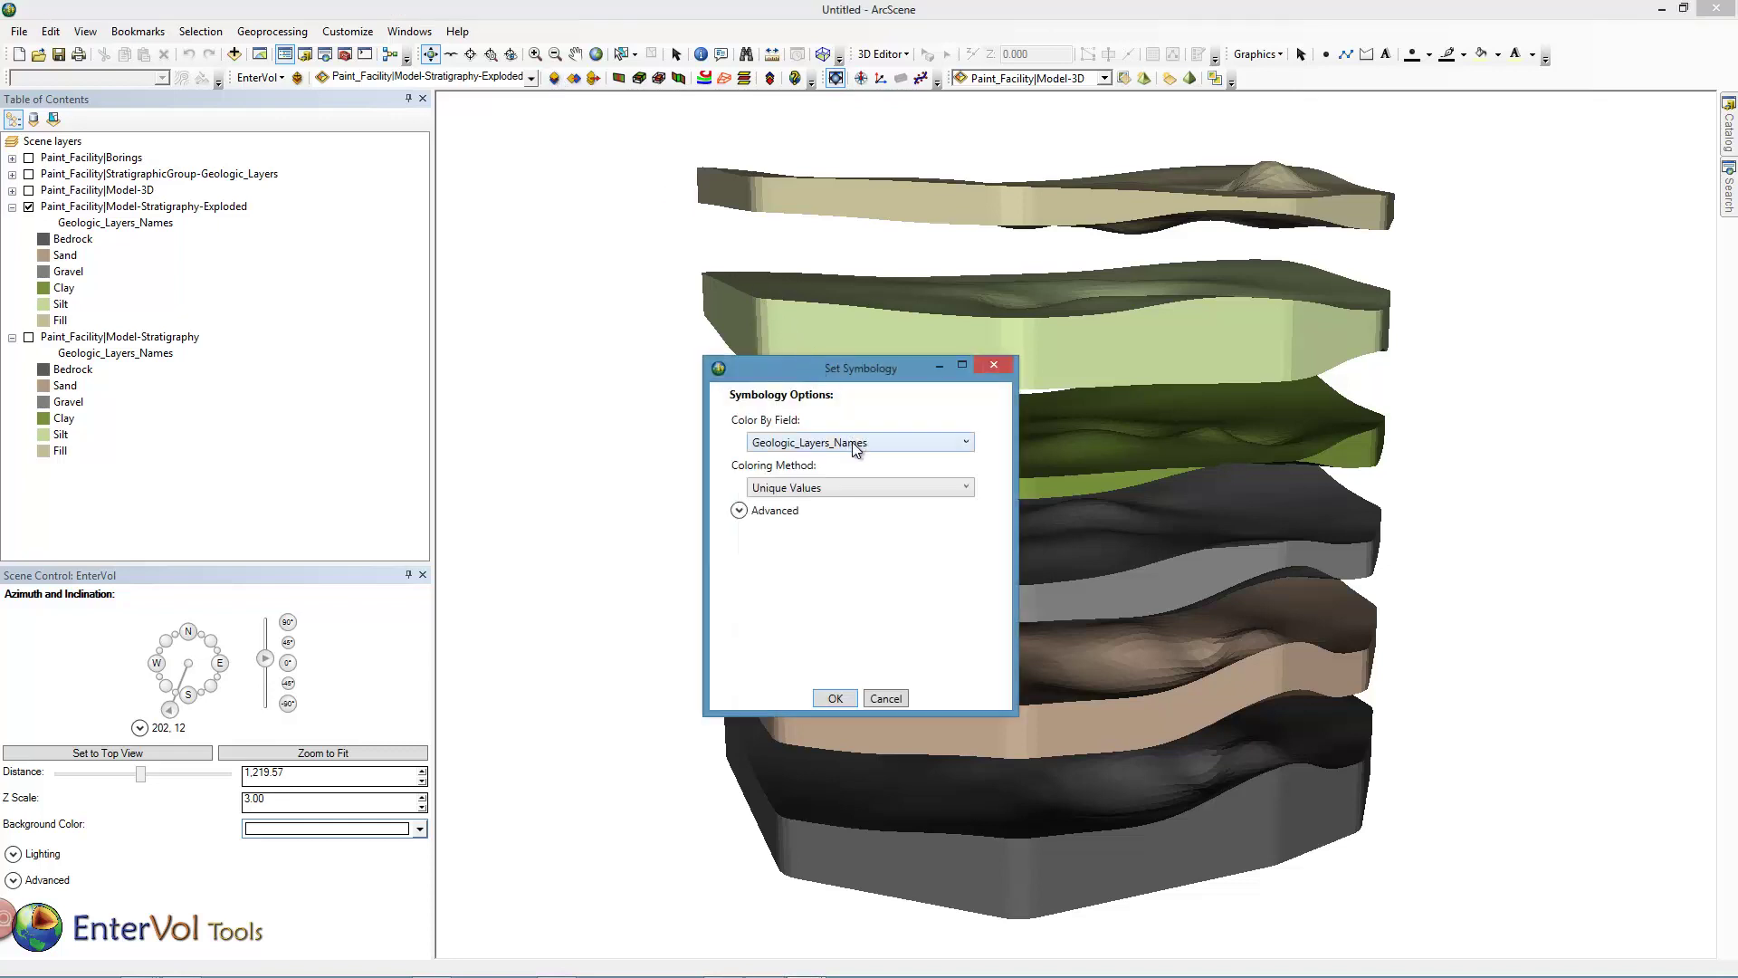
{"action": "left_click", "coordinate": [854, 444]}
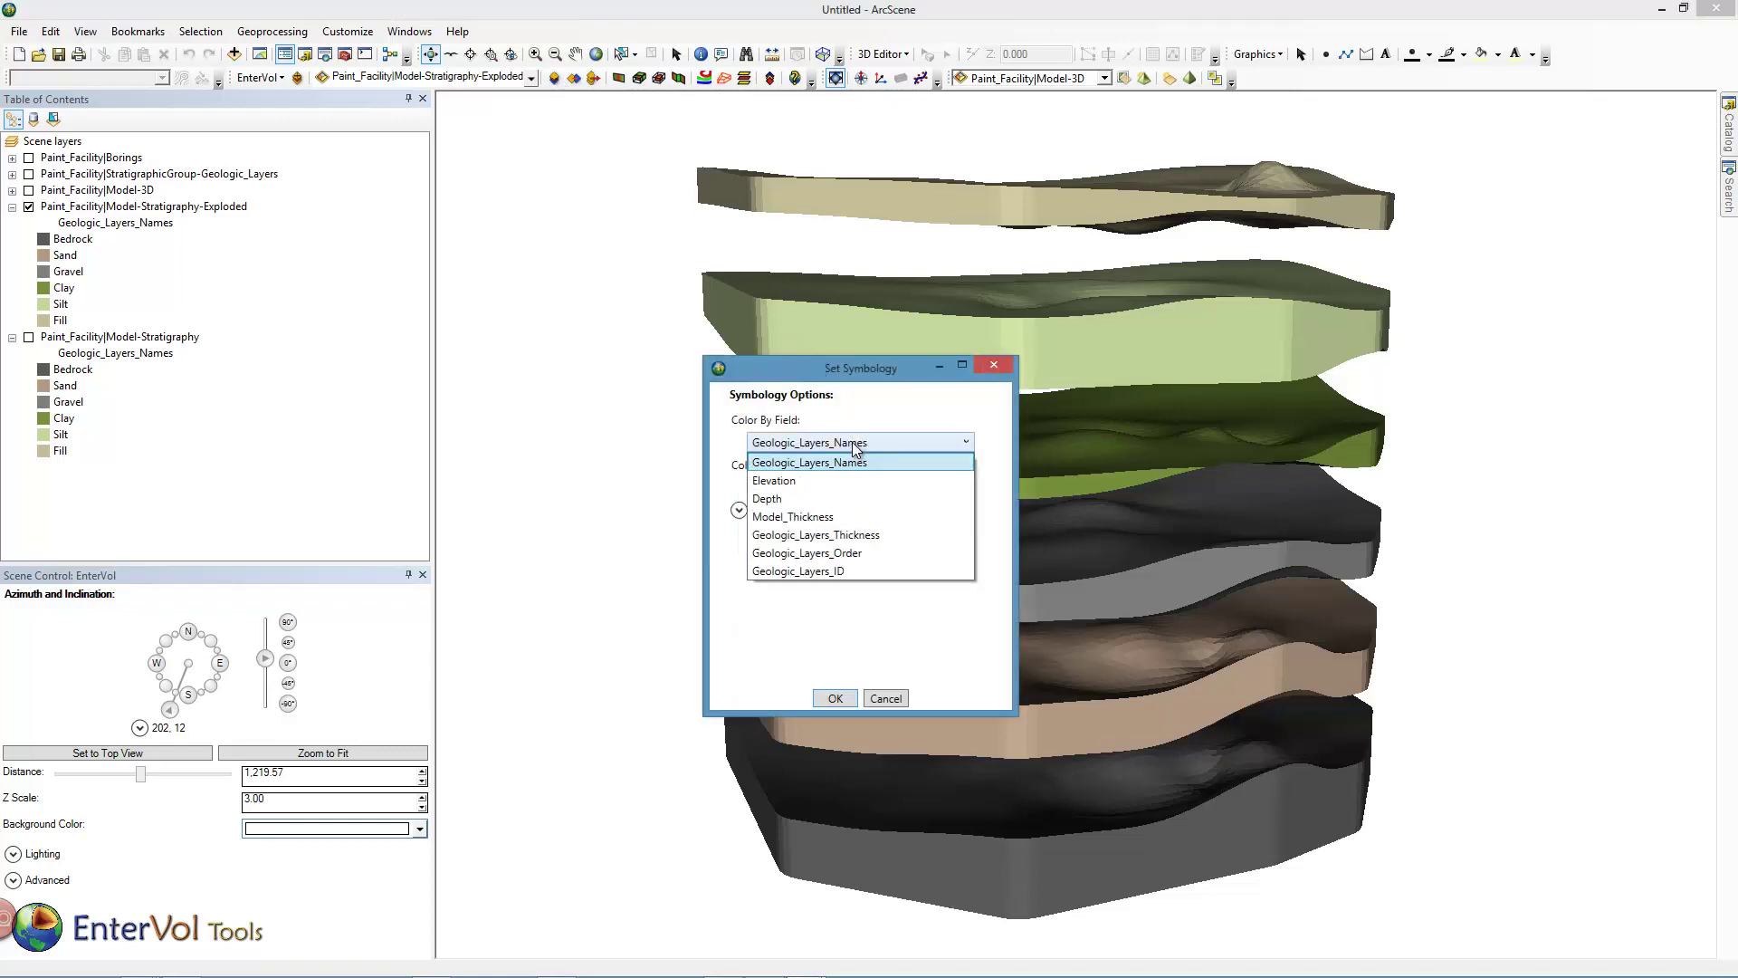
{"action": "left_click", "coordinate": [844, 534]}
{"action": "left_click", "coordinate": [912, 577]}
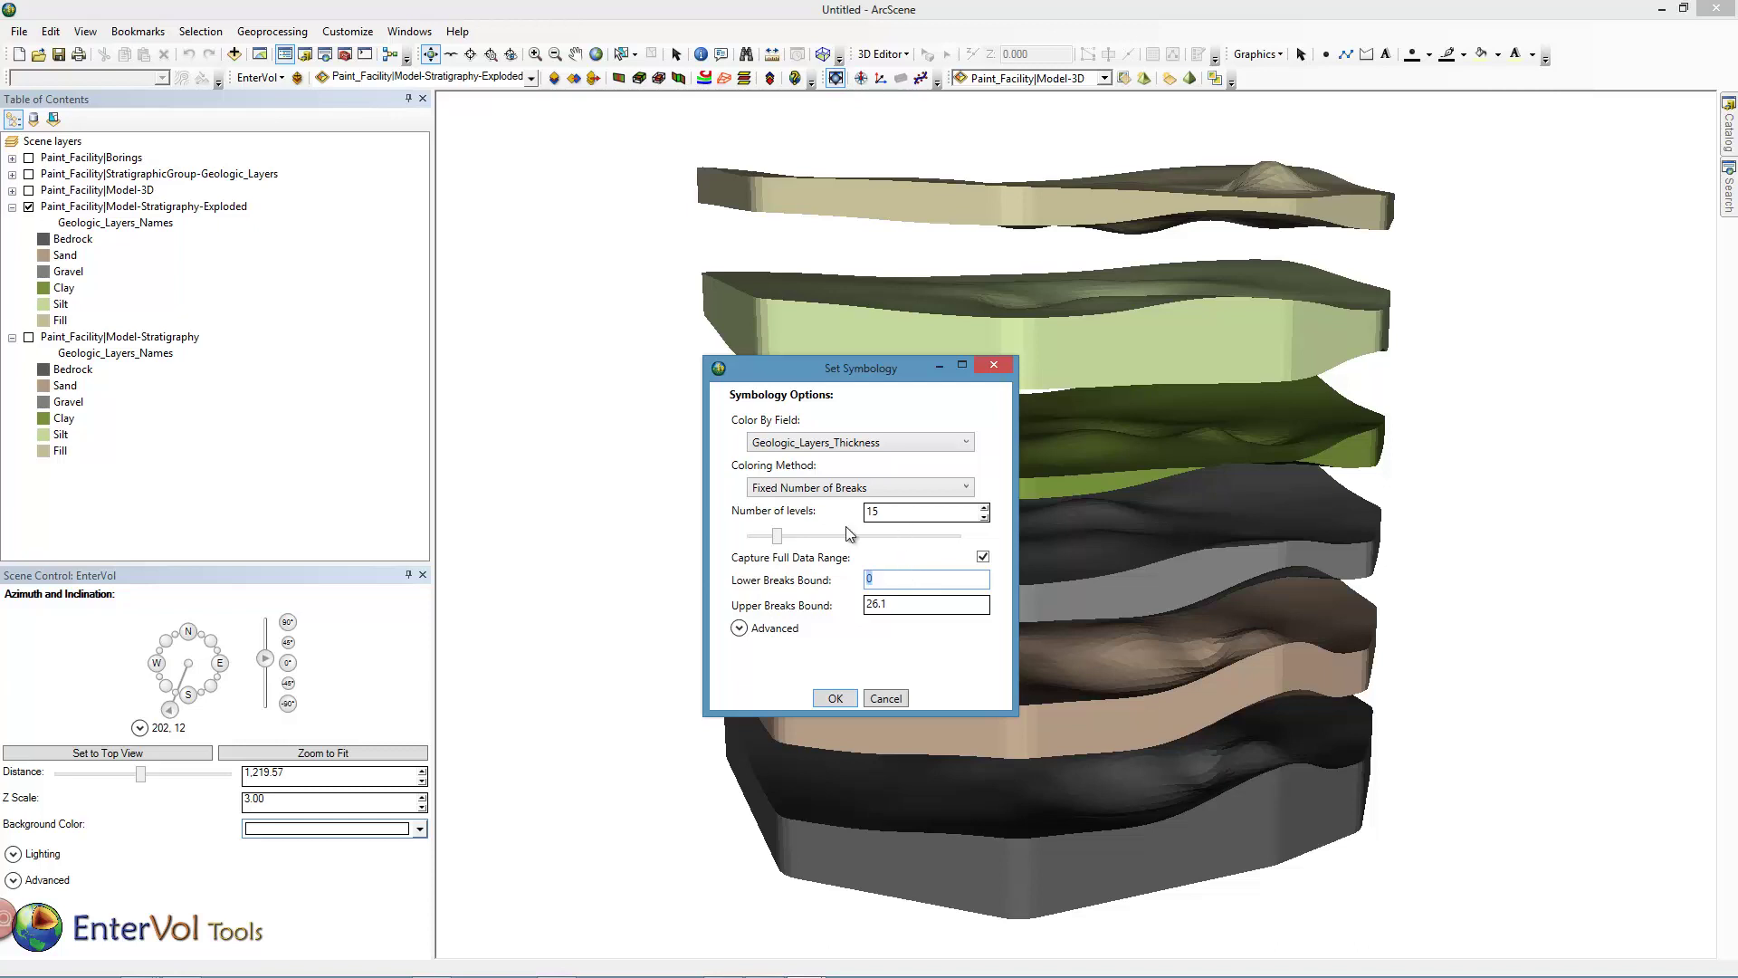
{"action": "double_click", "coordinate": [886, 514]}
{"action": "type", "text": "20"}
{"action": "left_click", "coordinate": [835, 700]}
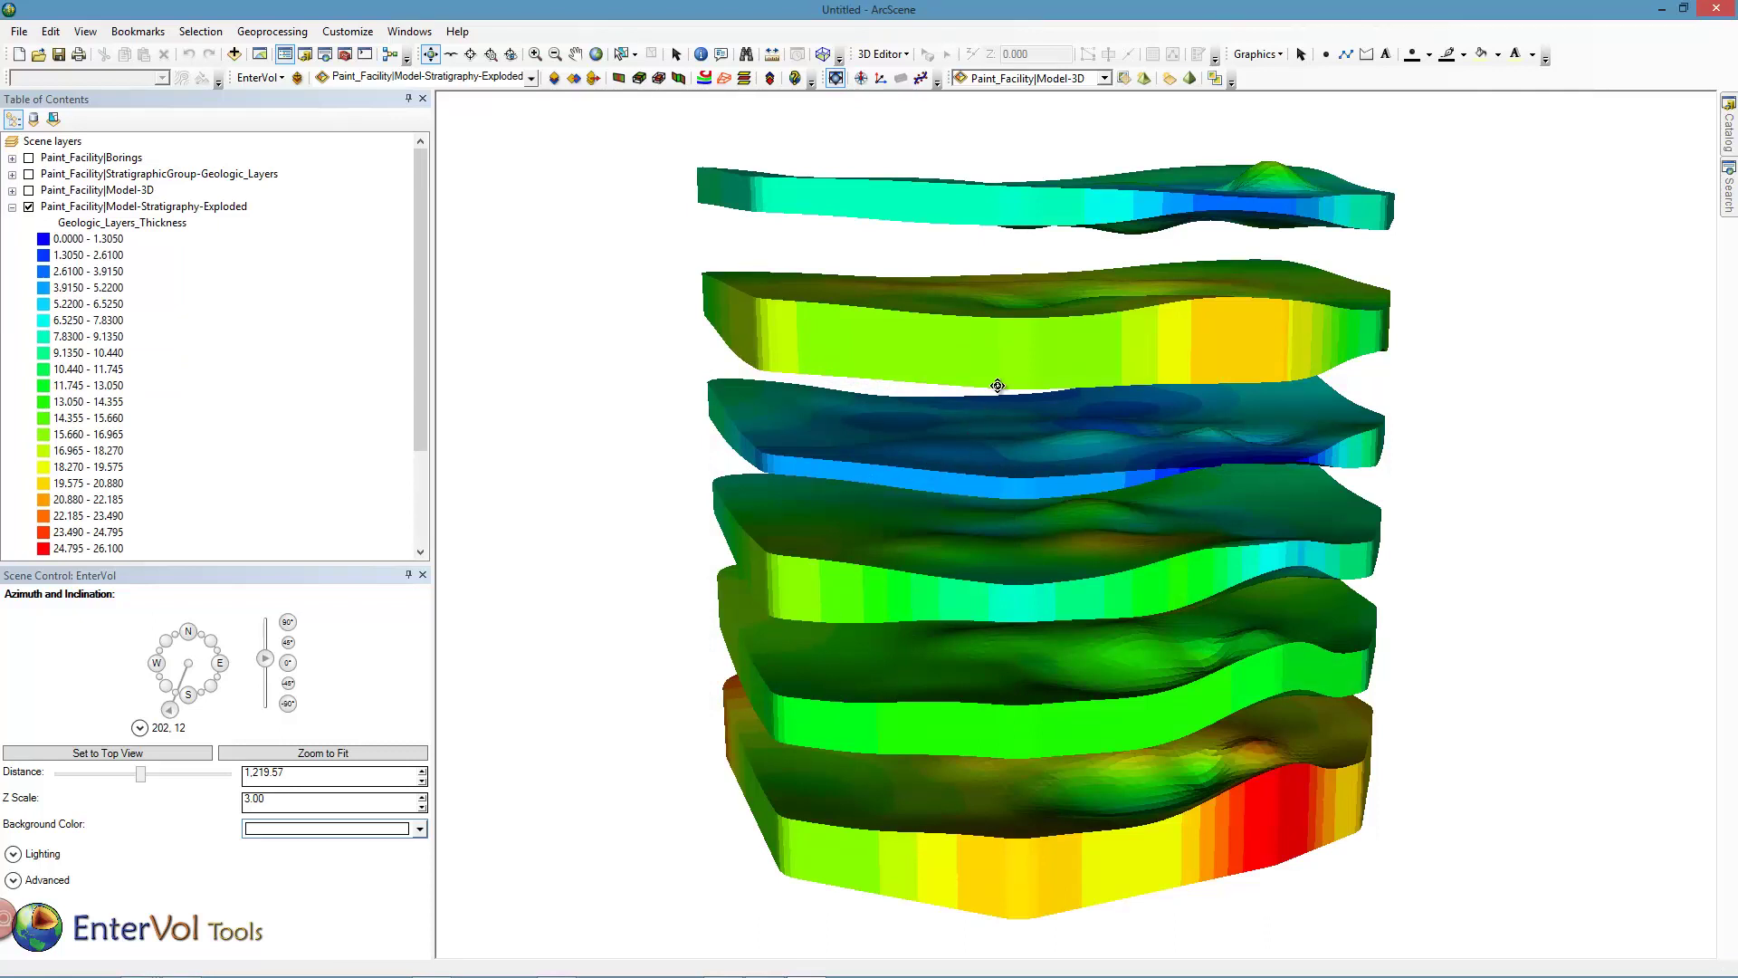
Create isolines from the exploded model with Copy Symbology from Input enabled.
{"action": "left_click_drag", "start_coordinate": [989, 377], "coordinate": [975, 417]}
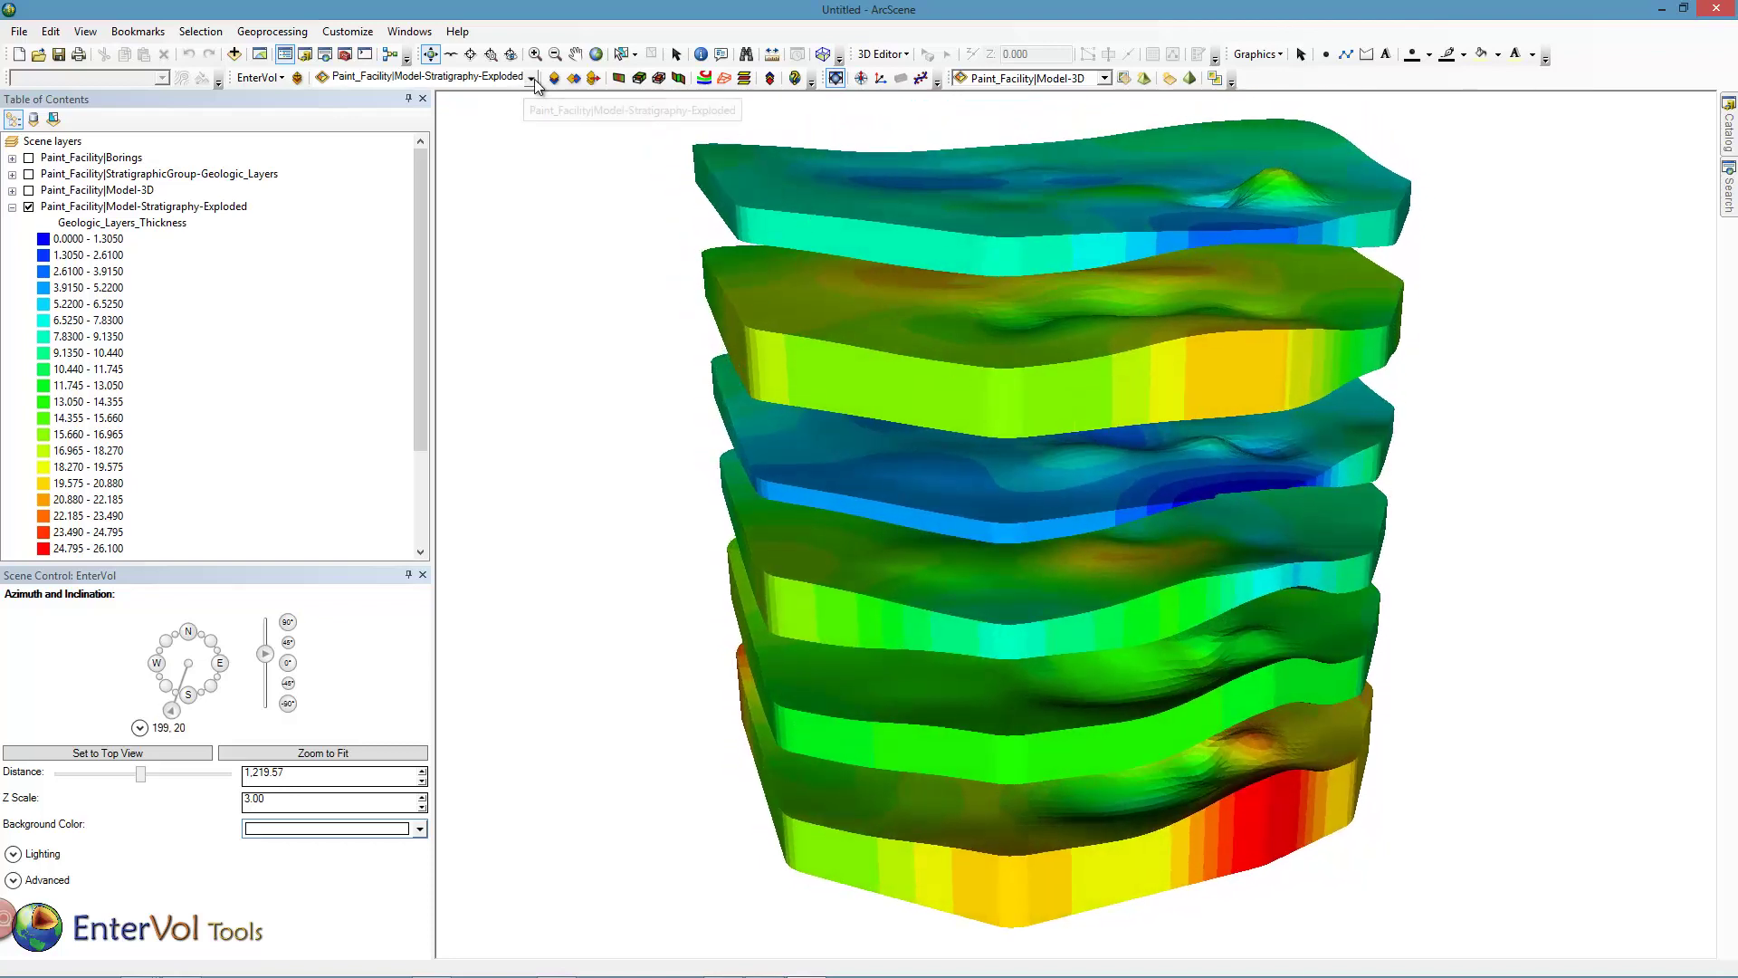
{"action": "left_click", "coordinate": [704, 78]}
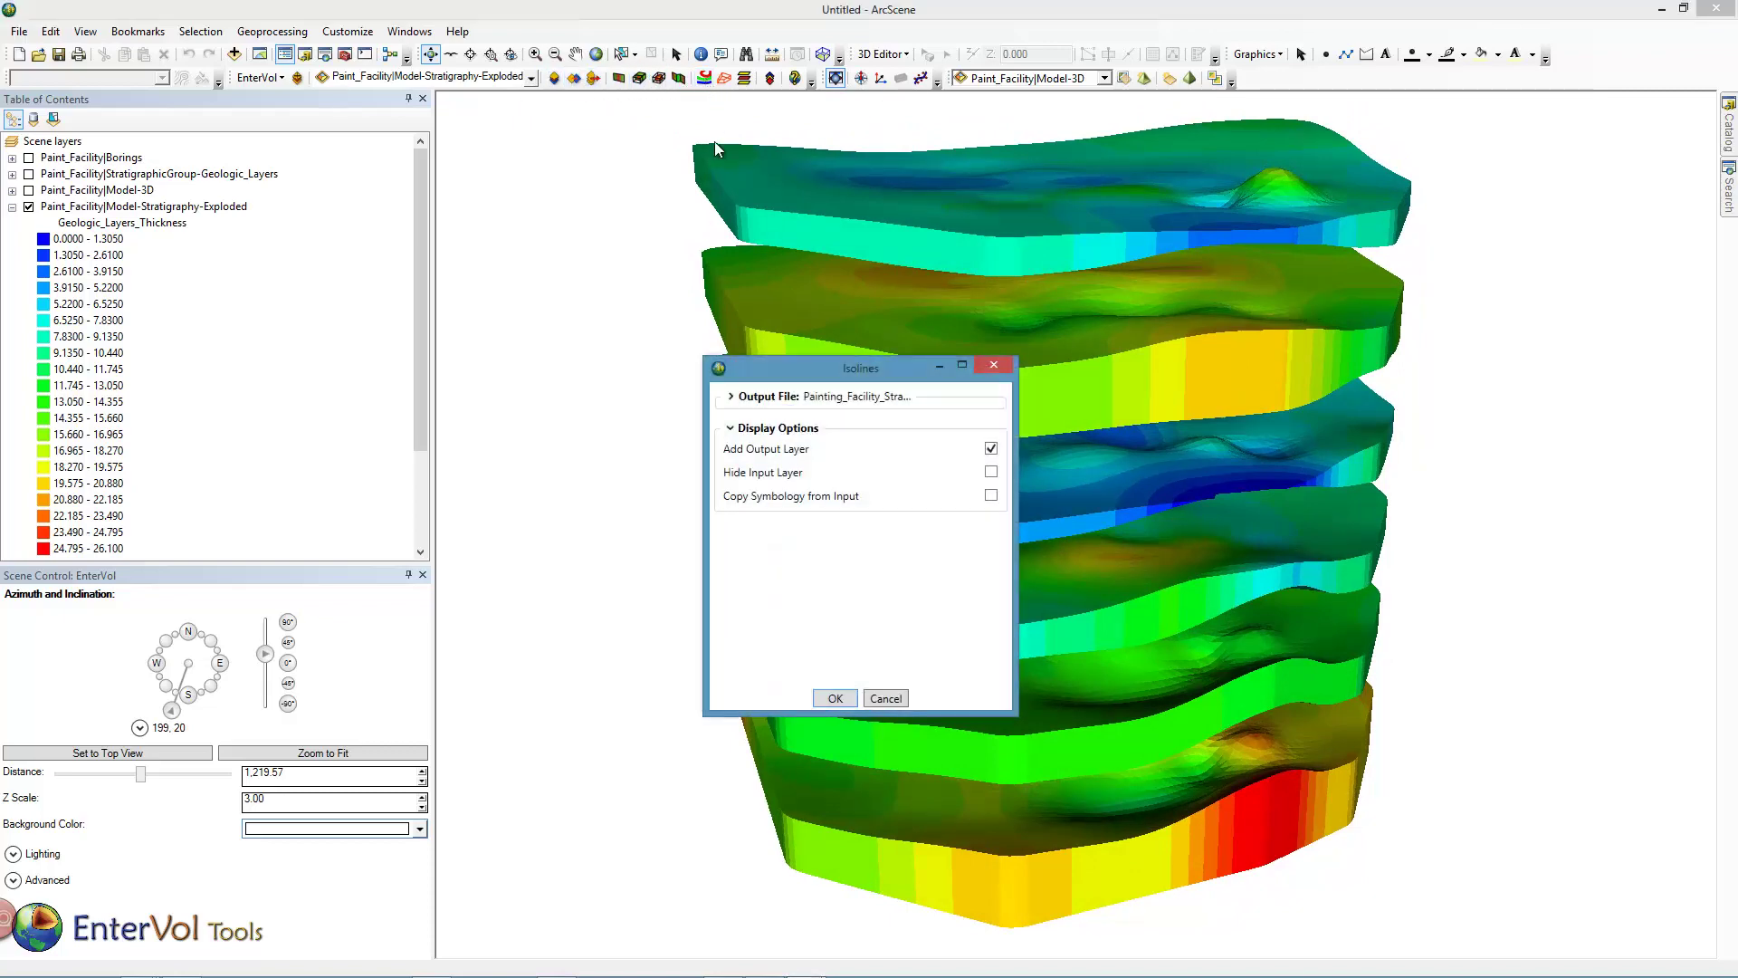
{"action": "left_click", "coordinate": [991, 496]}
{"action": "left_click", "coordinate": [834, 698]}
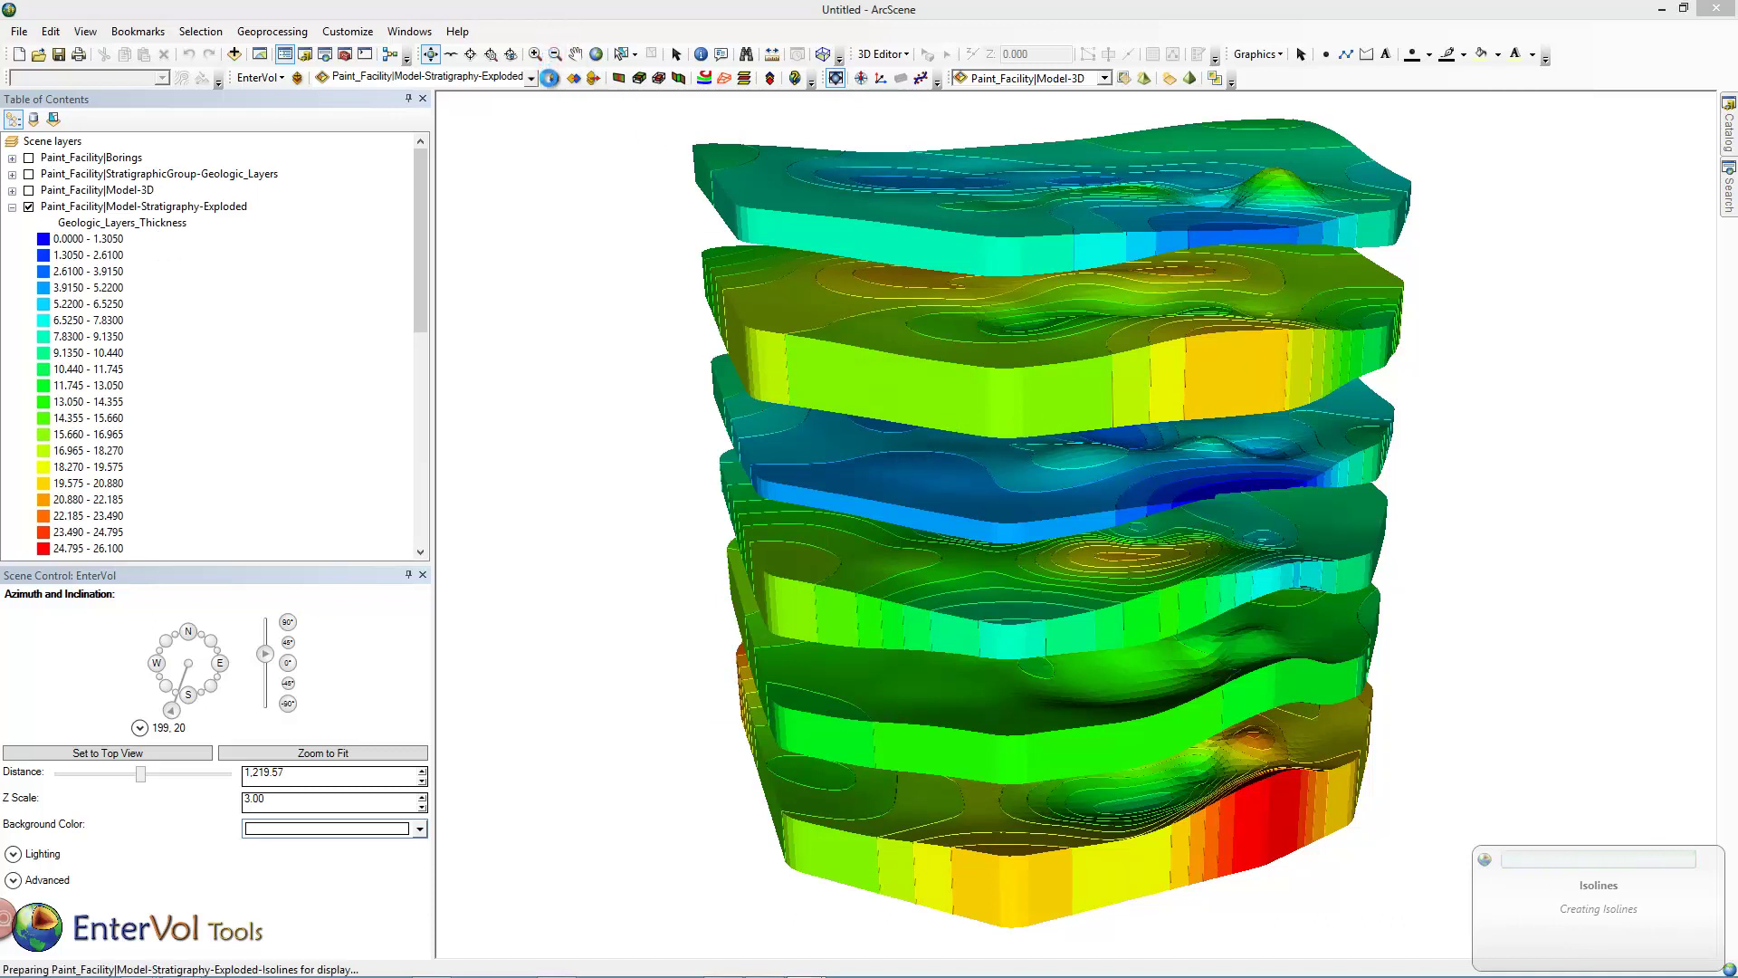
{"action": "left_click", "coordinate": [554, 80]}
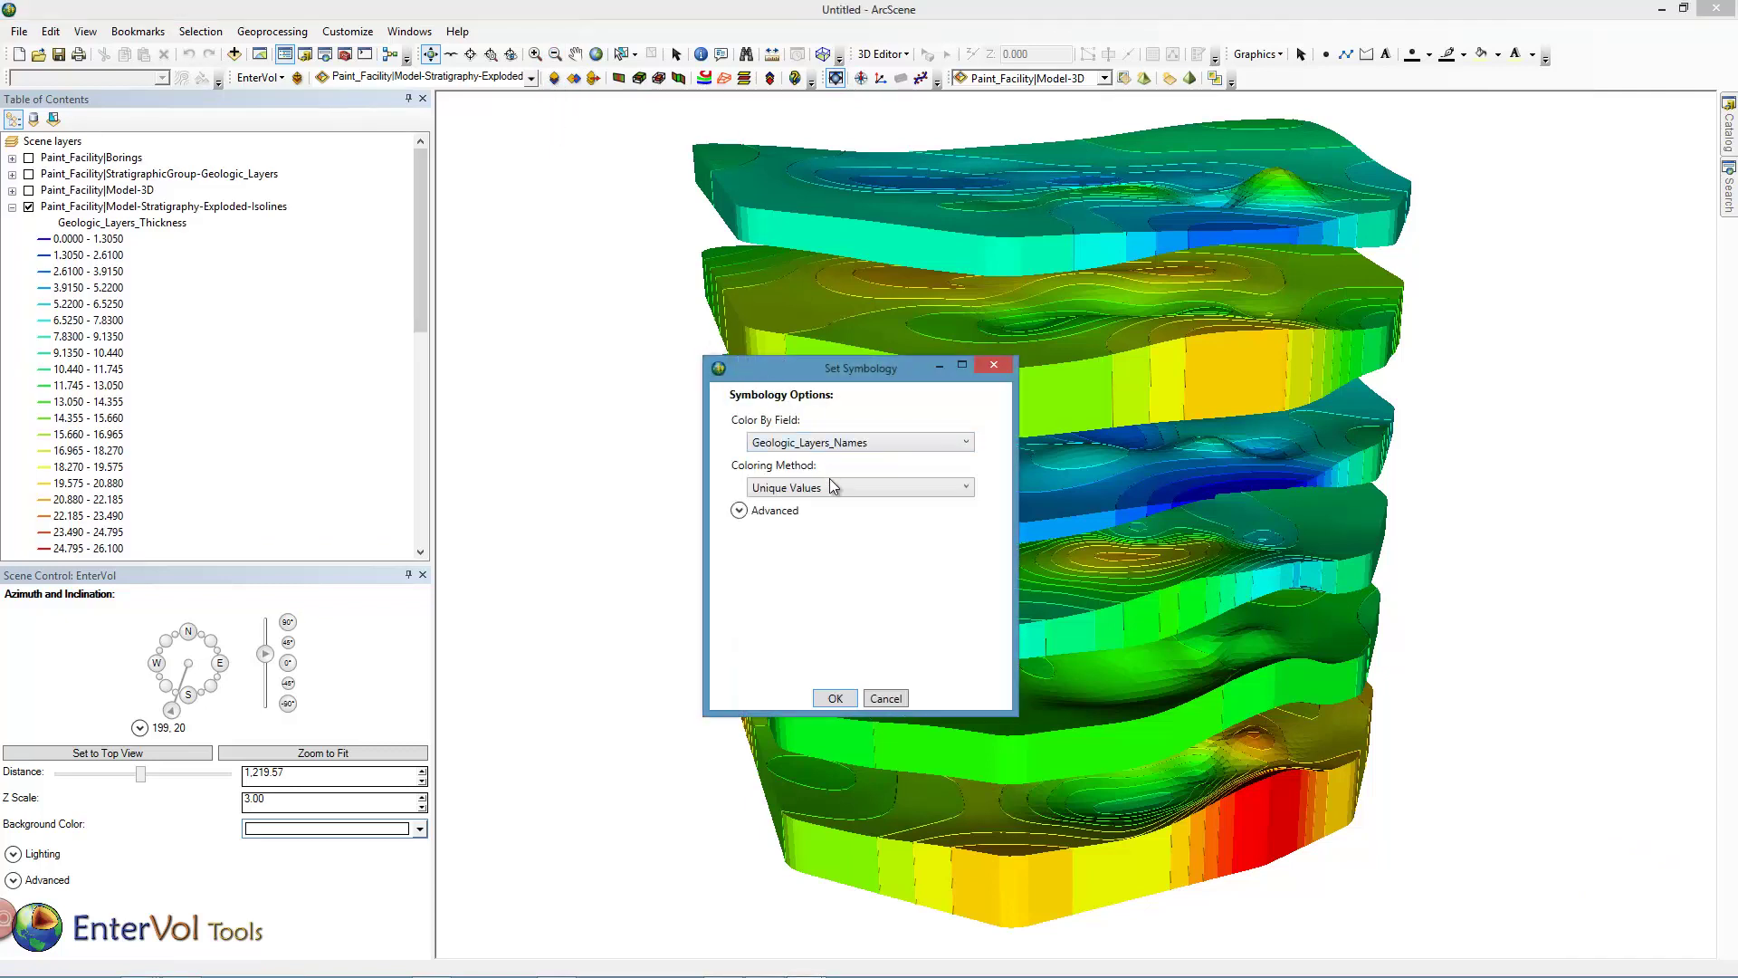
Recolour the exploded slabs by Geologic_Layers_Names unique values, keeping the thickness isolines on top.
{"action": "left_click", "coordinate": [837, 698]}
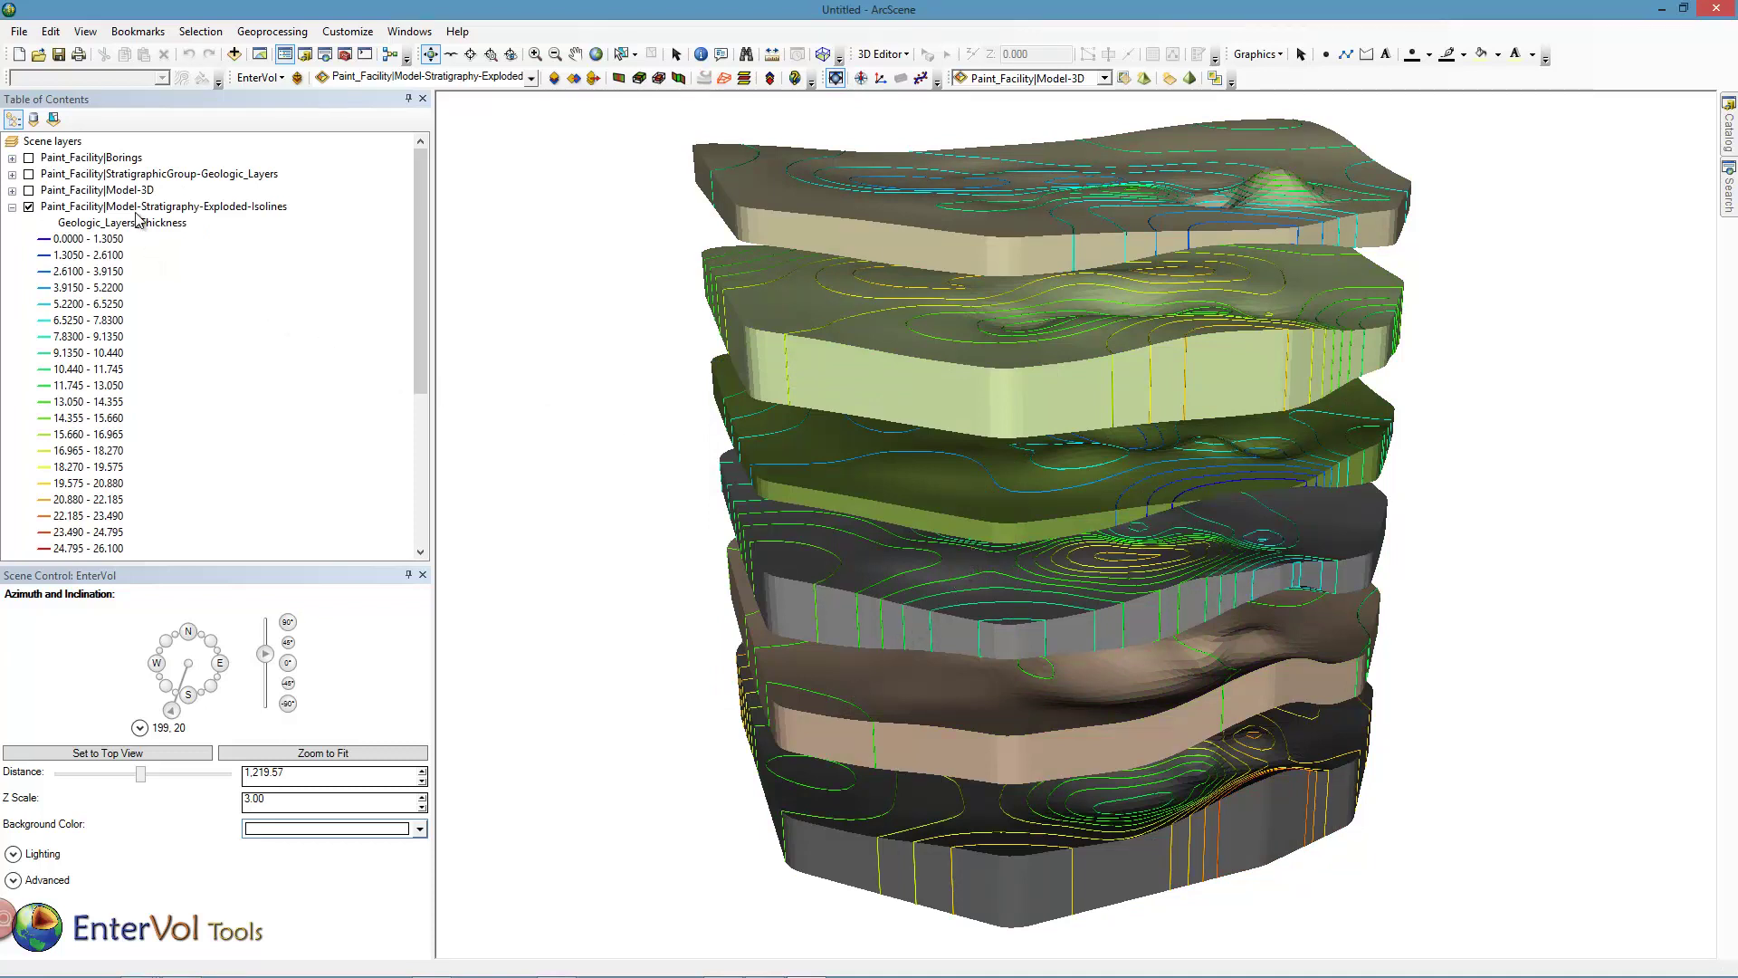
{"action": "left_click_drag", "start_coordinate": [425, 179], "coordinate": [422, 302]}
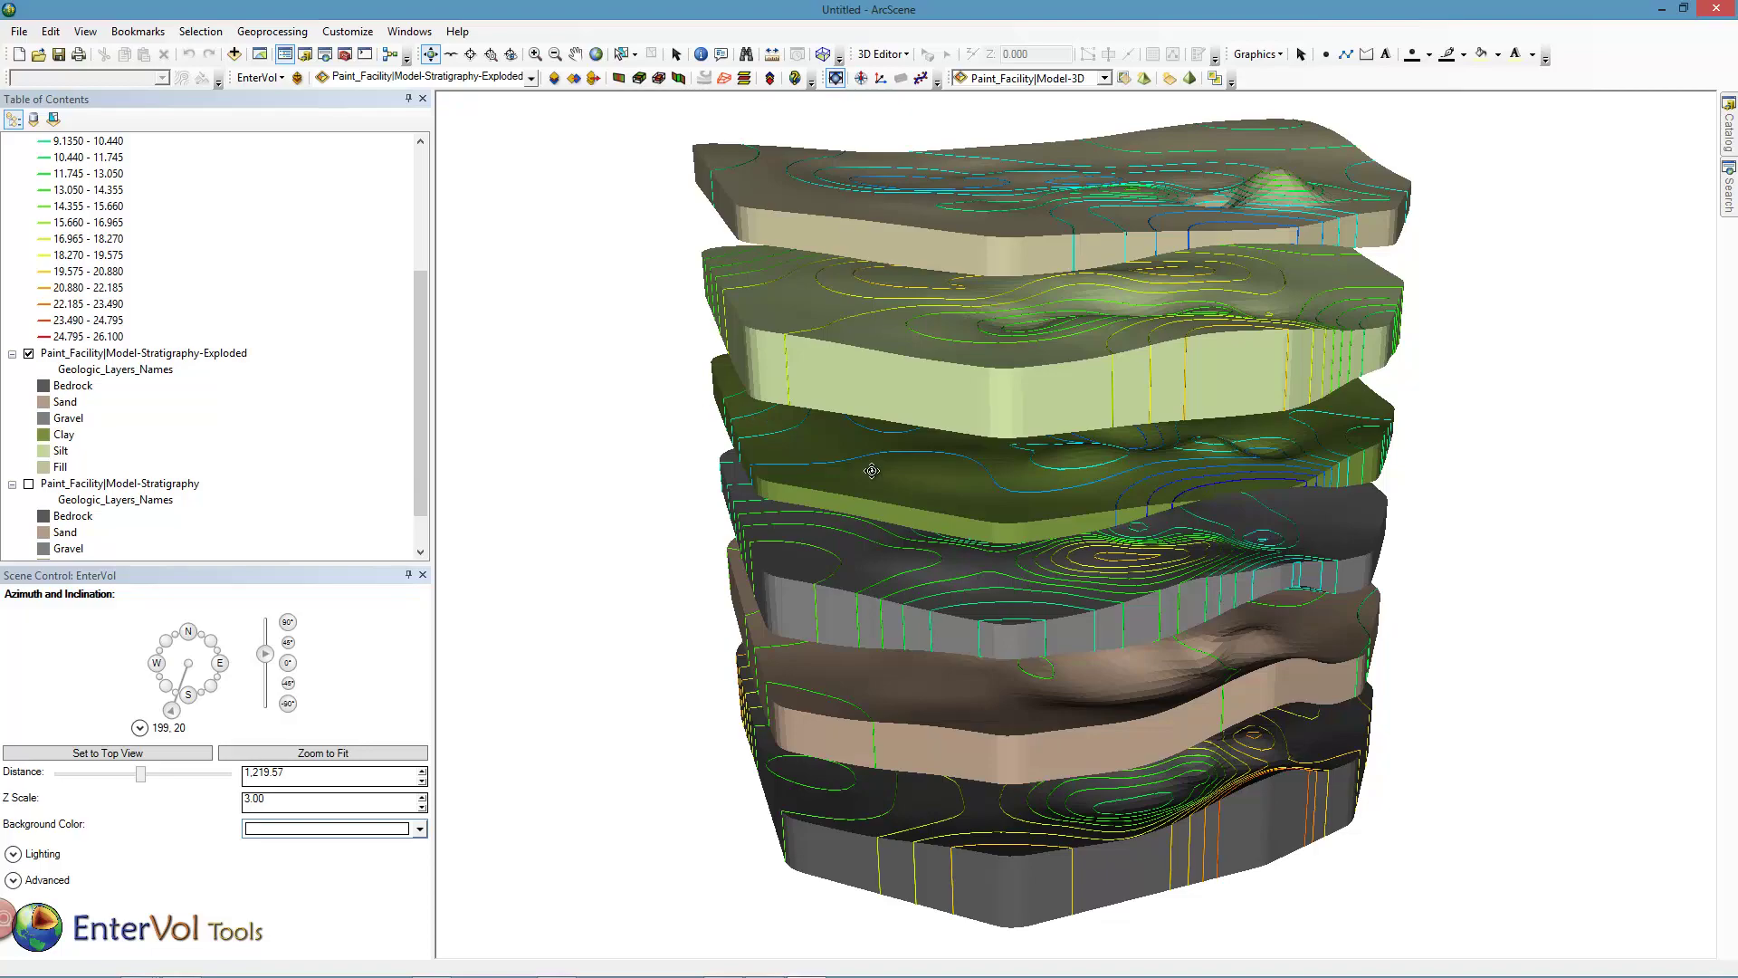
{"action": "mouse_move", "coordinate": [888, 484]}
{"action": "left_mouse_down"}
{"action": "mouse_move", "coordinate": [1060, 403]}
{"action": "mouse_move", "coordinate": [964, 481]}
{"action": "mouse_move", "coordinate": [906, 494]}
{"action": "mouse_move", "coordinate": [870, 468]}
{"action": "left_mouse_up"}
{"action": "scroll", "coordinate": [987, 525], "scroll_direction": "up", "scroll_amount": 3}
{"action": "scroll", "coordinate": [987, 530], "scroll_direction": "down", "scroll_amount": 8}
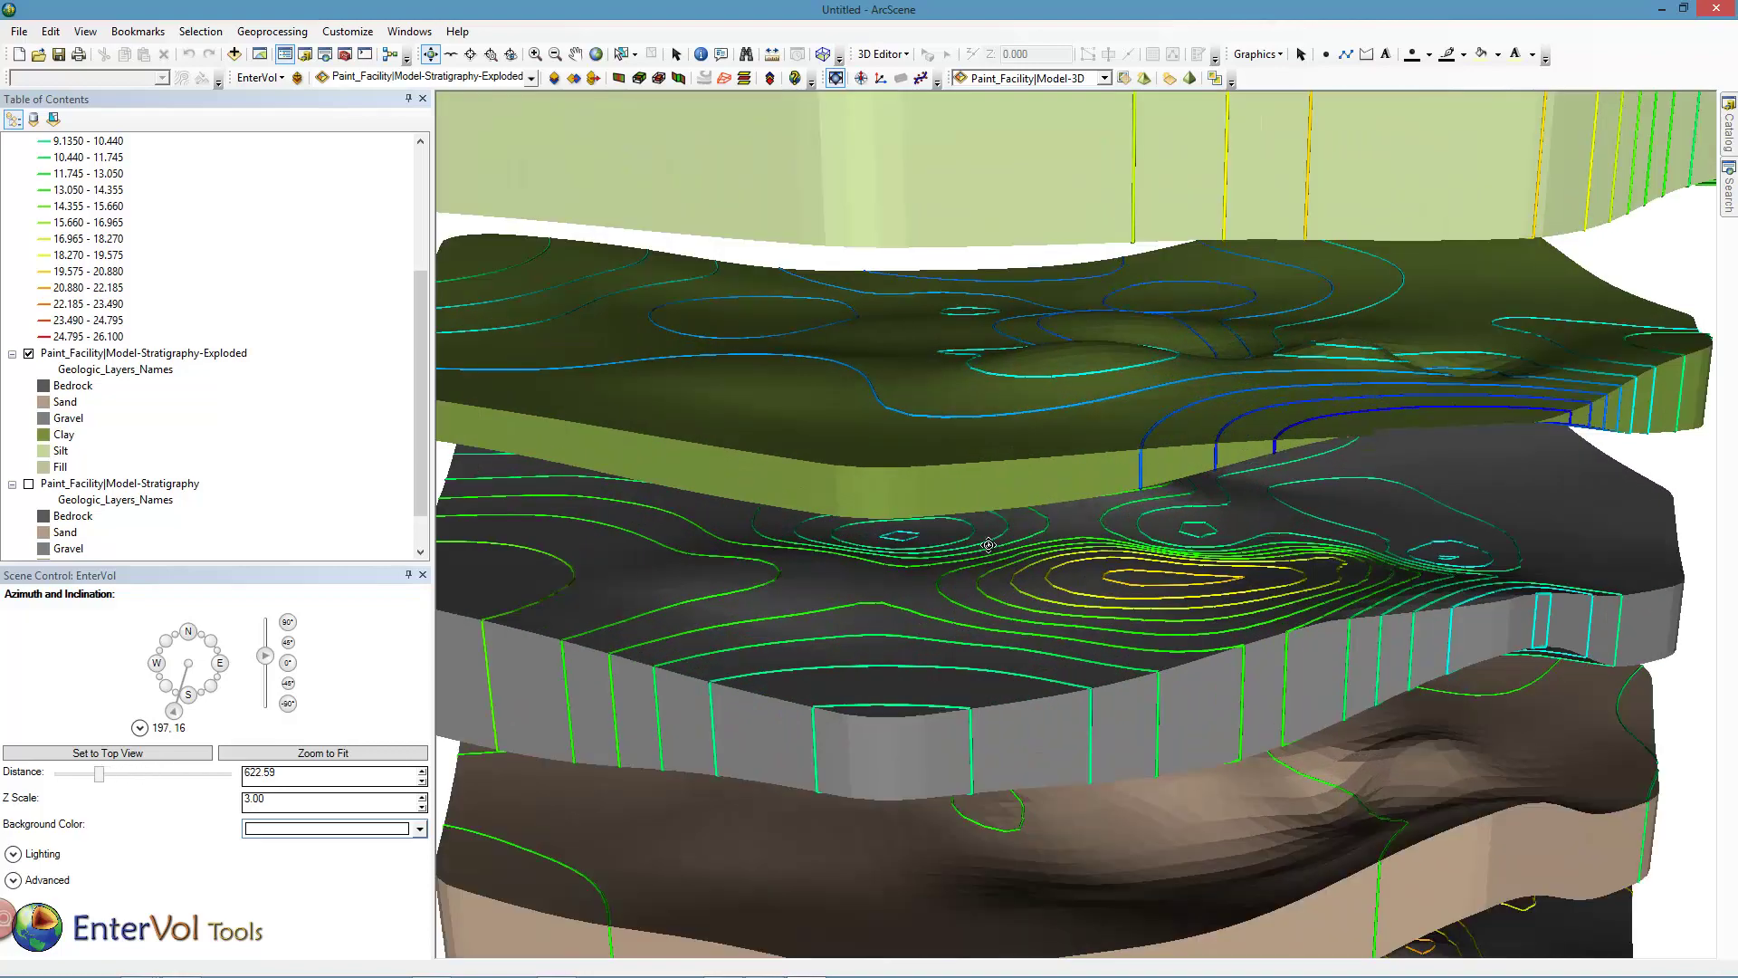
{"action": "left_click_drag", "start_coordinate": [990, 570], "coordinate": [861, 588]}
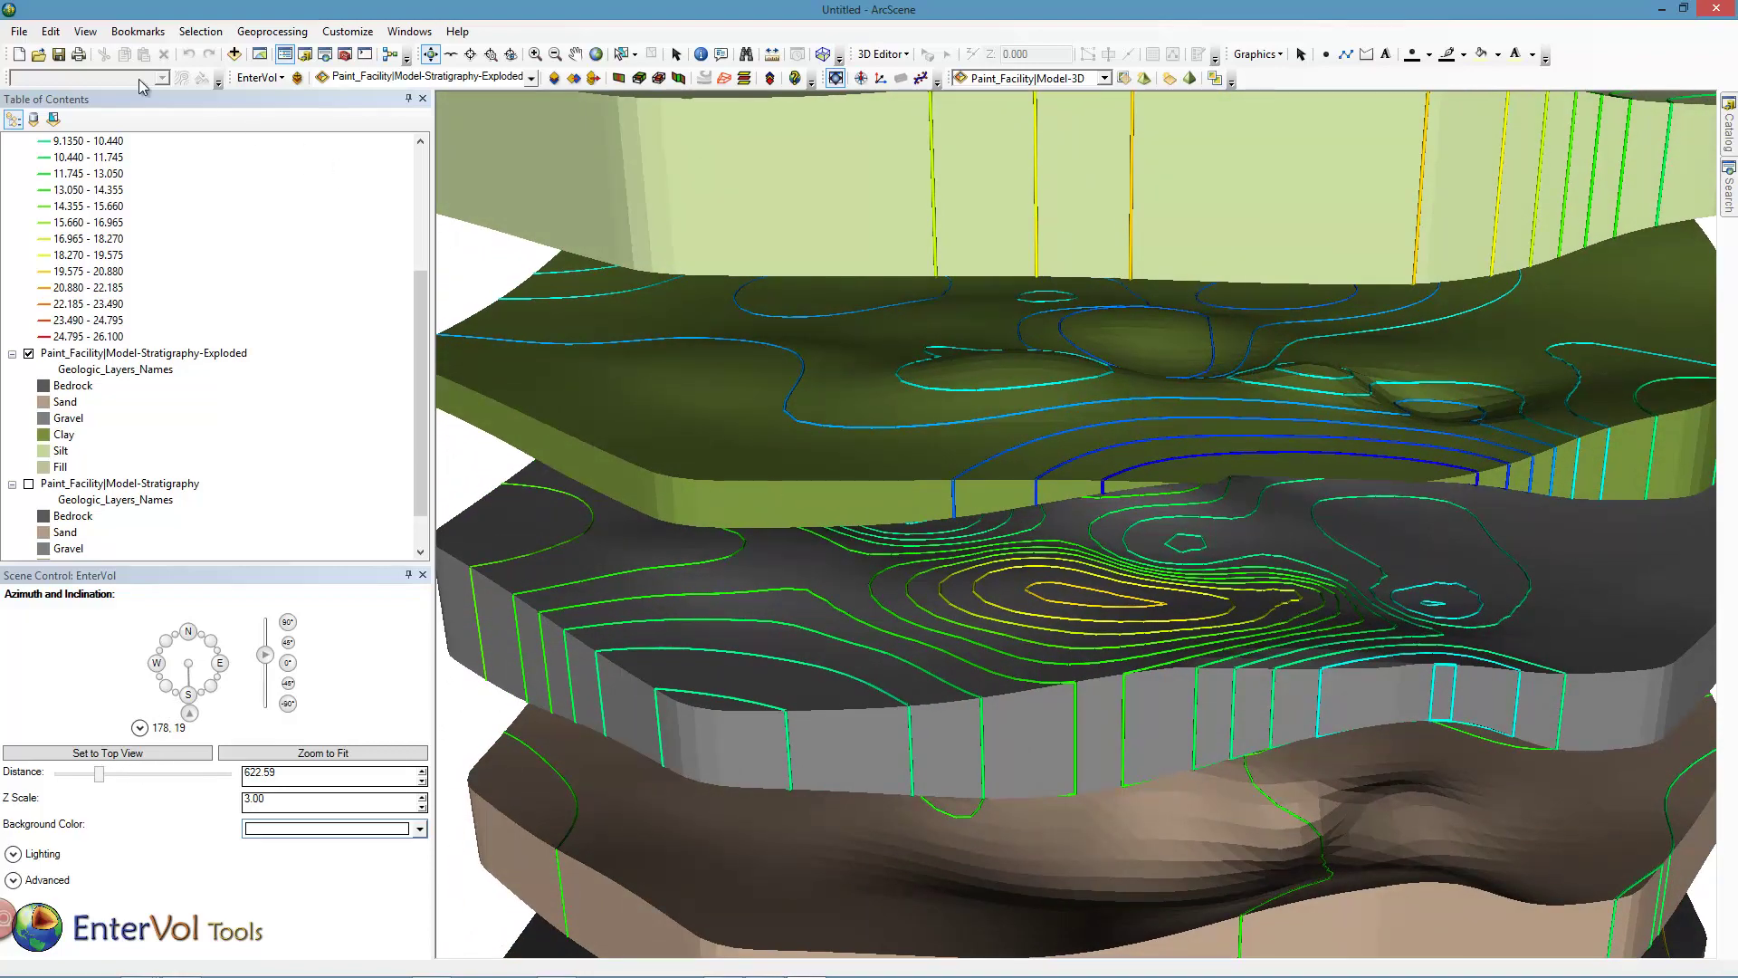
{"action": "left_click", "coordinate": [19, 30]}
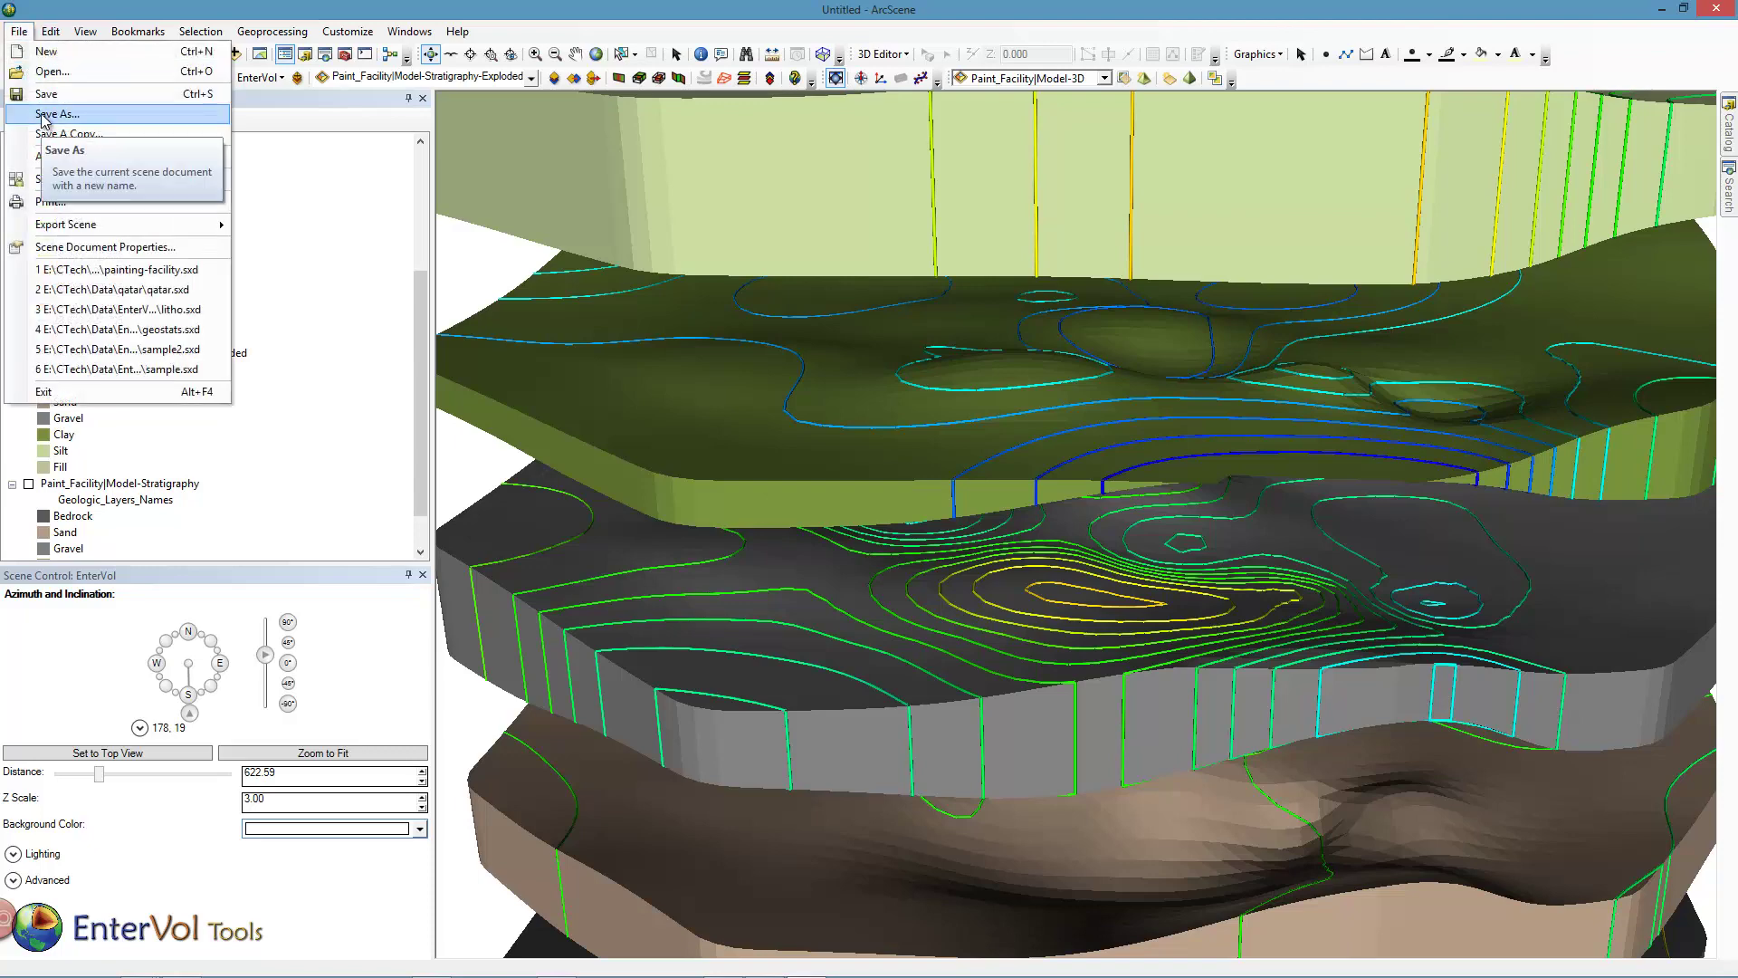
Save the scene as painting-facility-stratigraphy.sxd.
{"action": "left_click", "coordinate": [41, 115]}
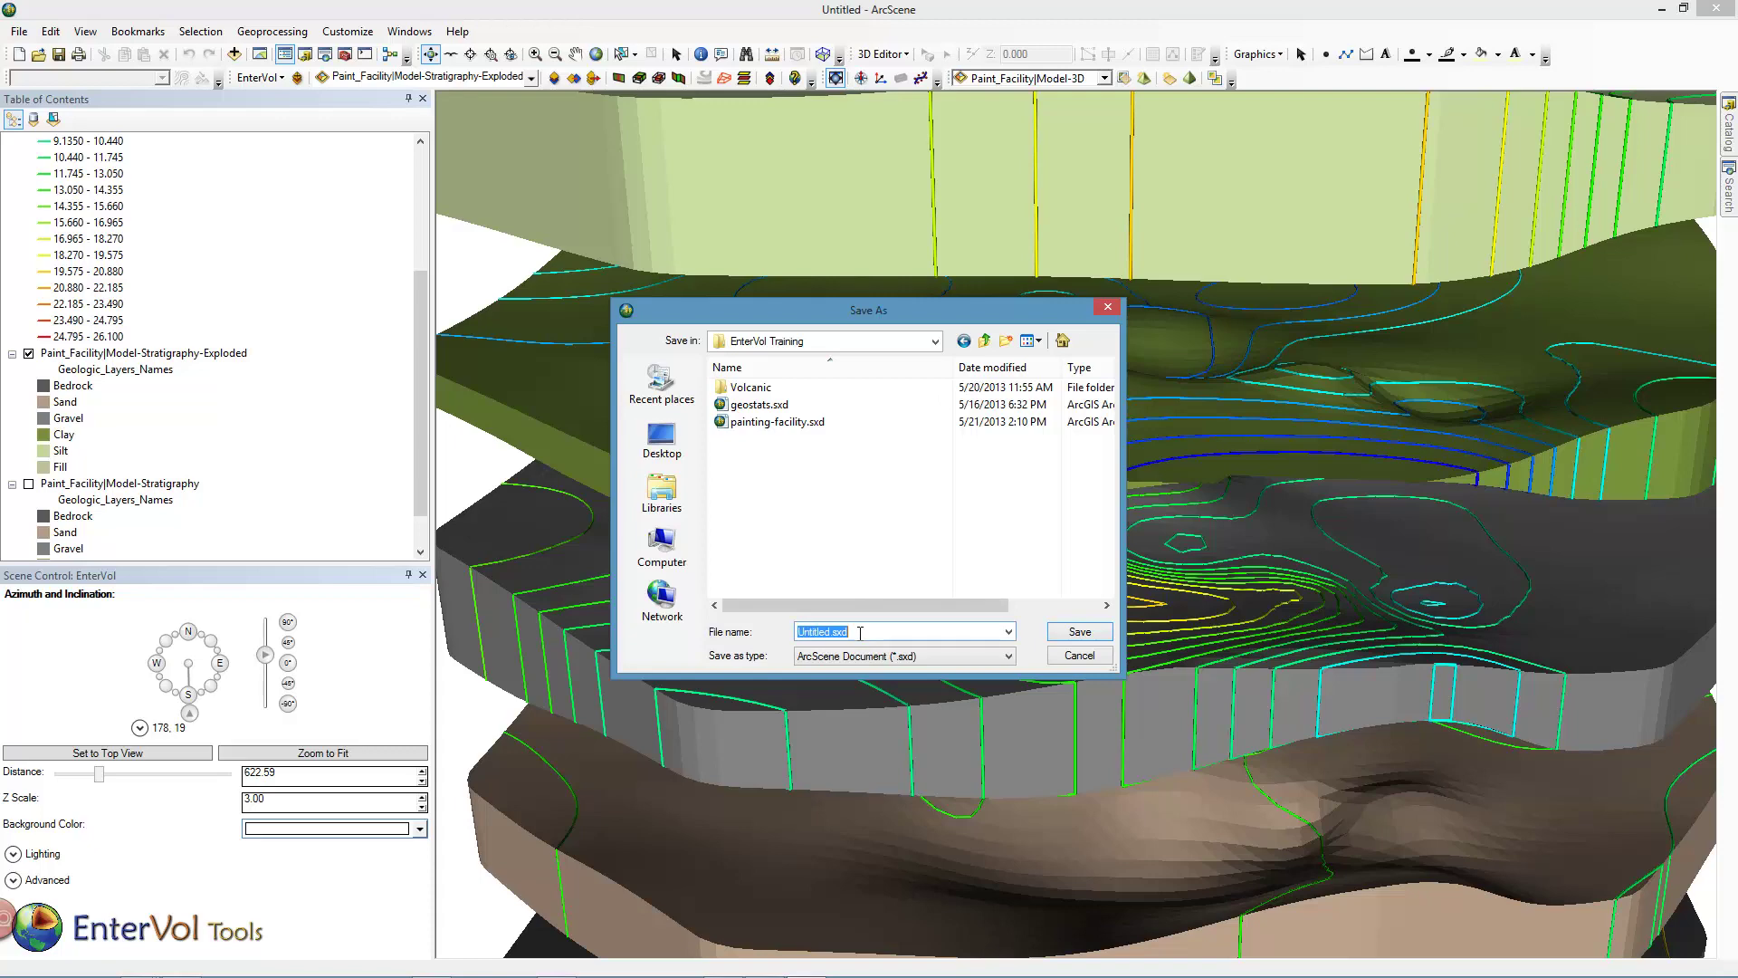
{"action": "type", "text": "paintin"}
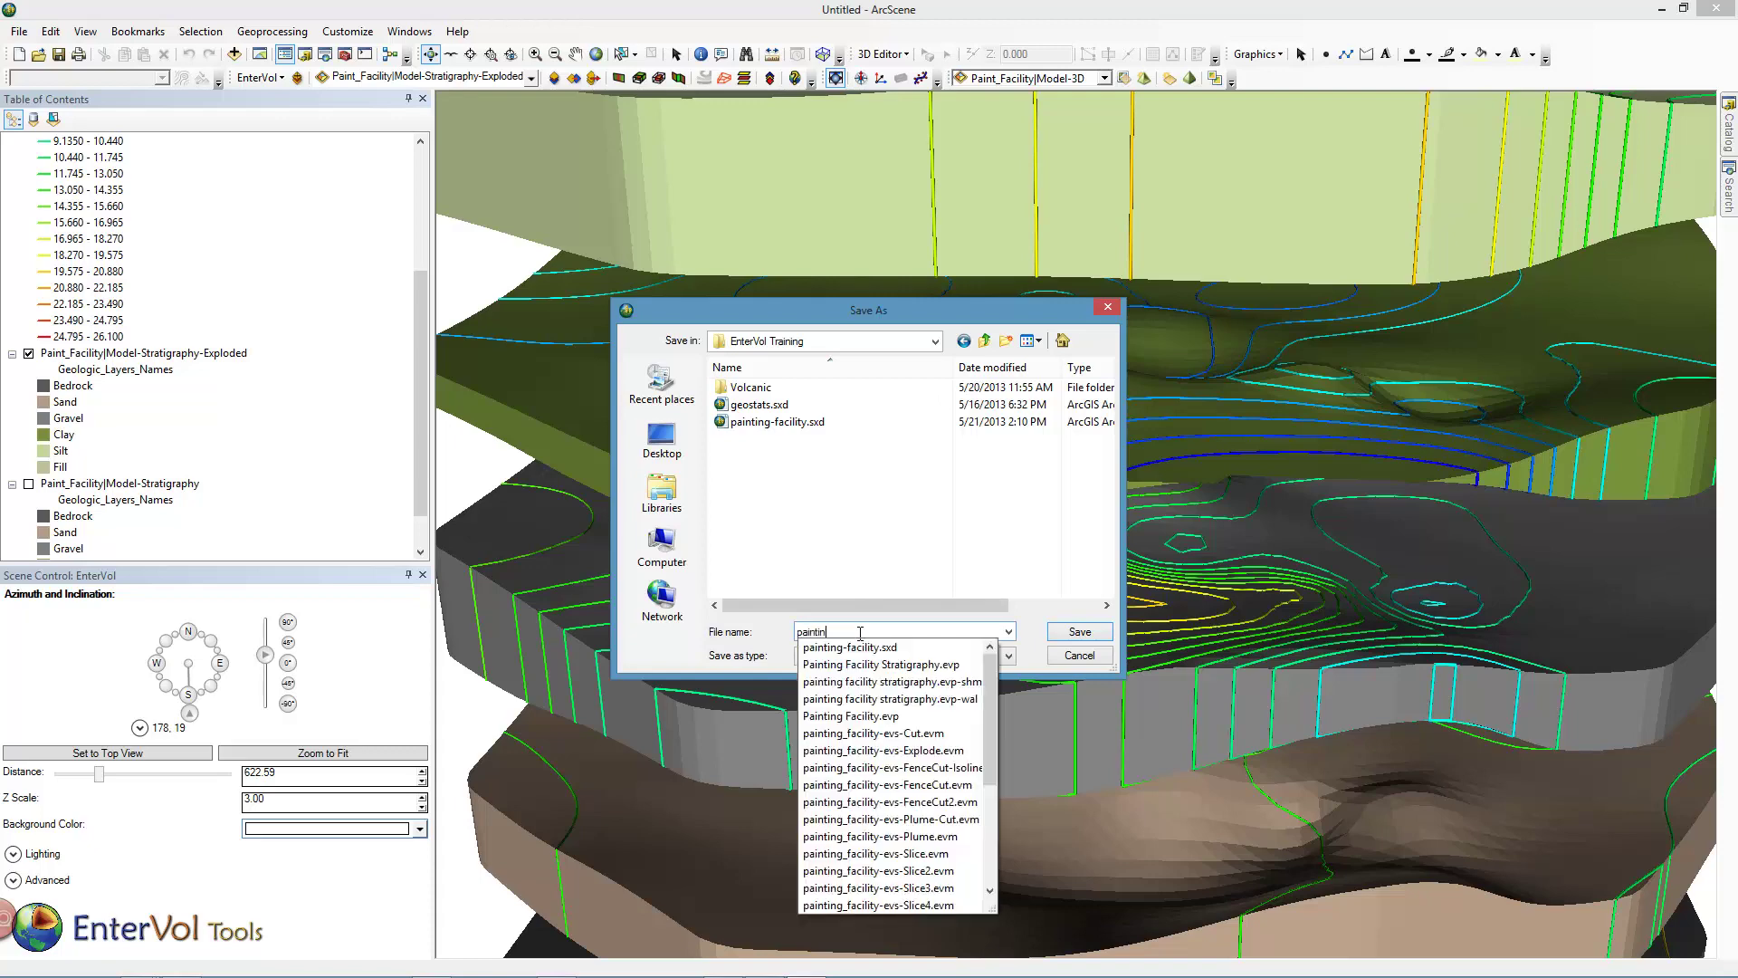
{"action": "type", "text": "g-facility-stratigraphy"}
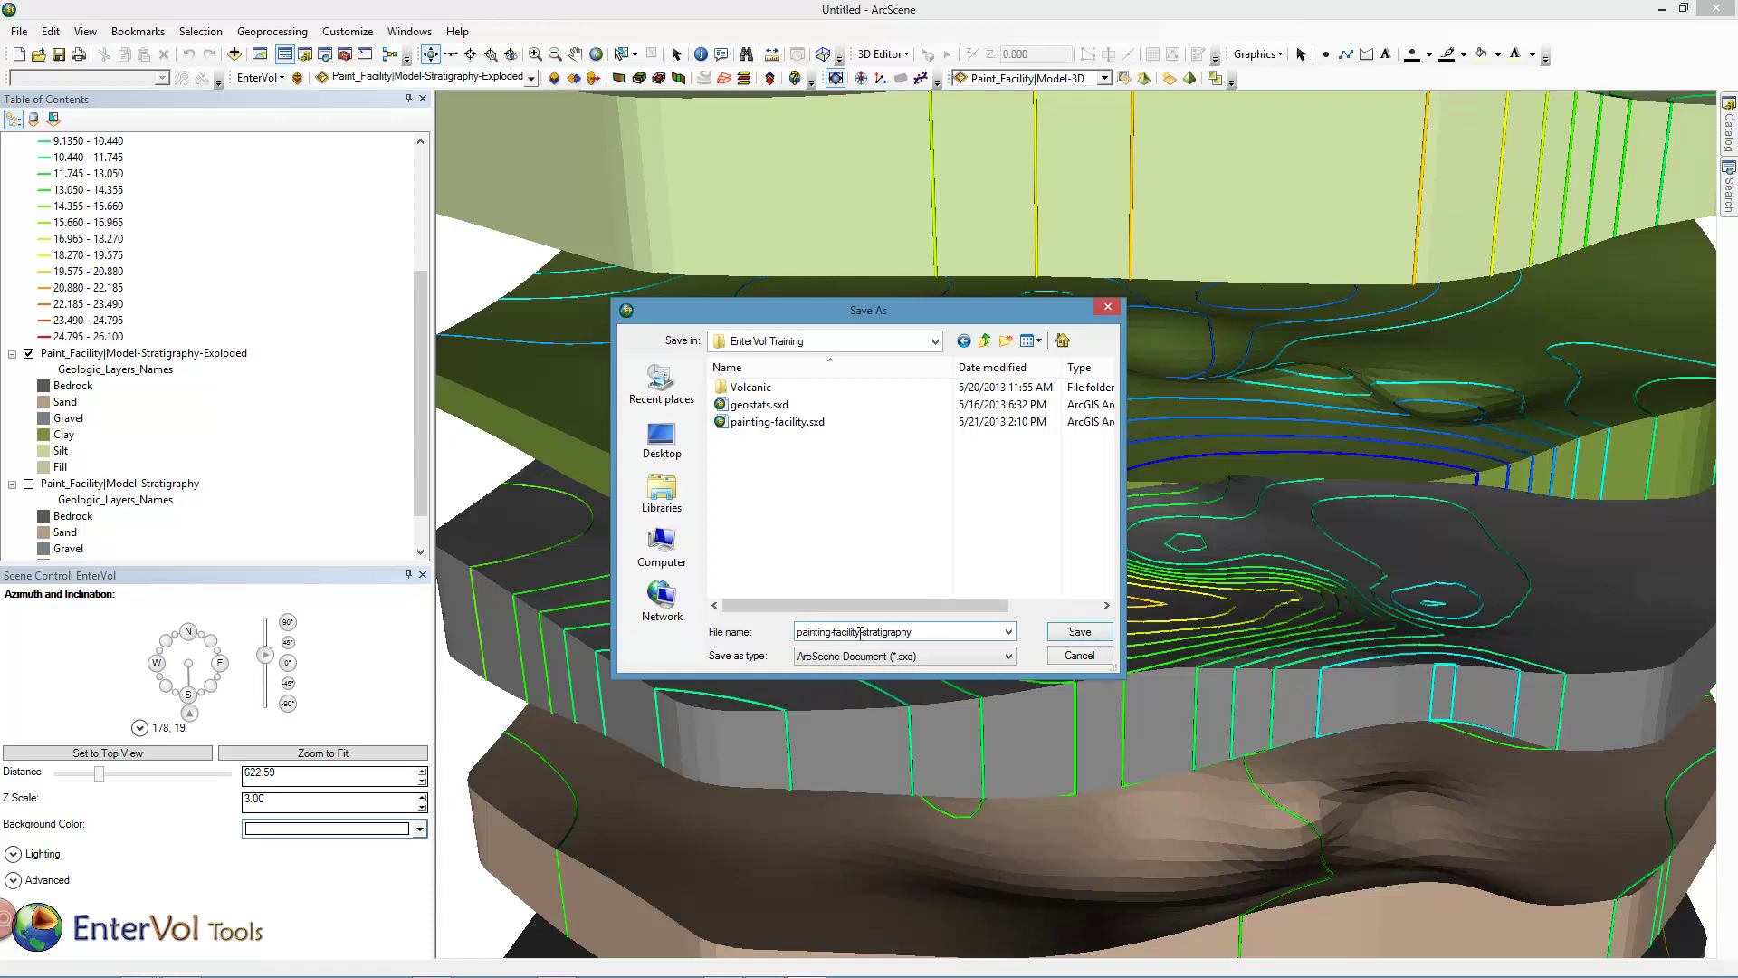
{"action": "key", "text": "Return"}
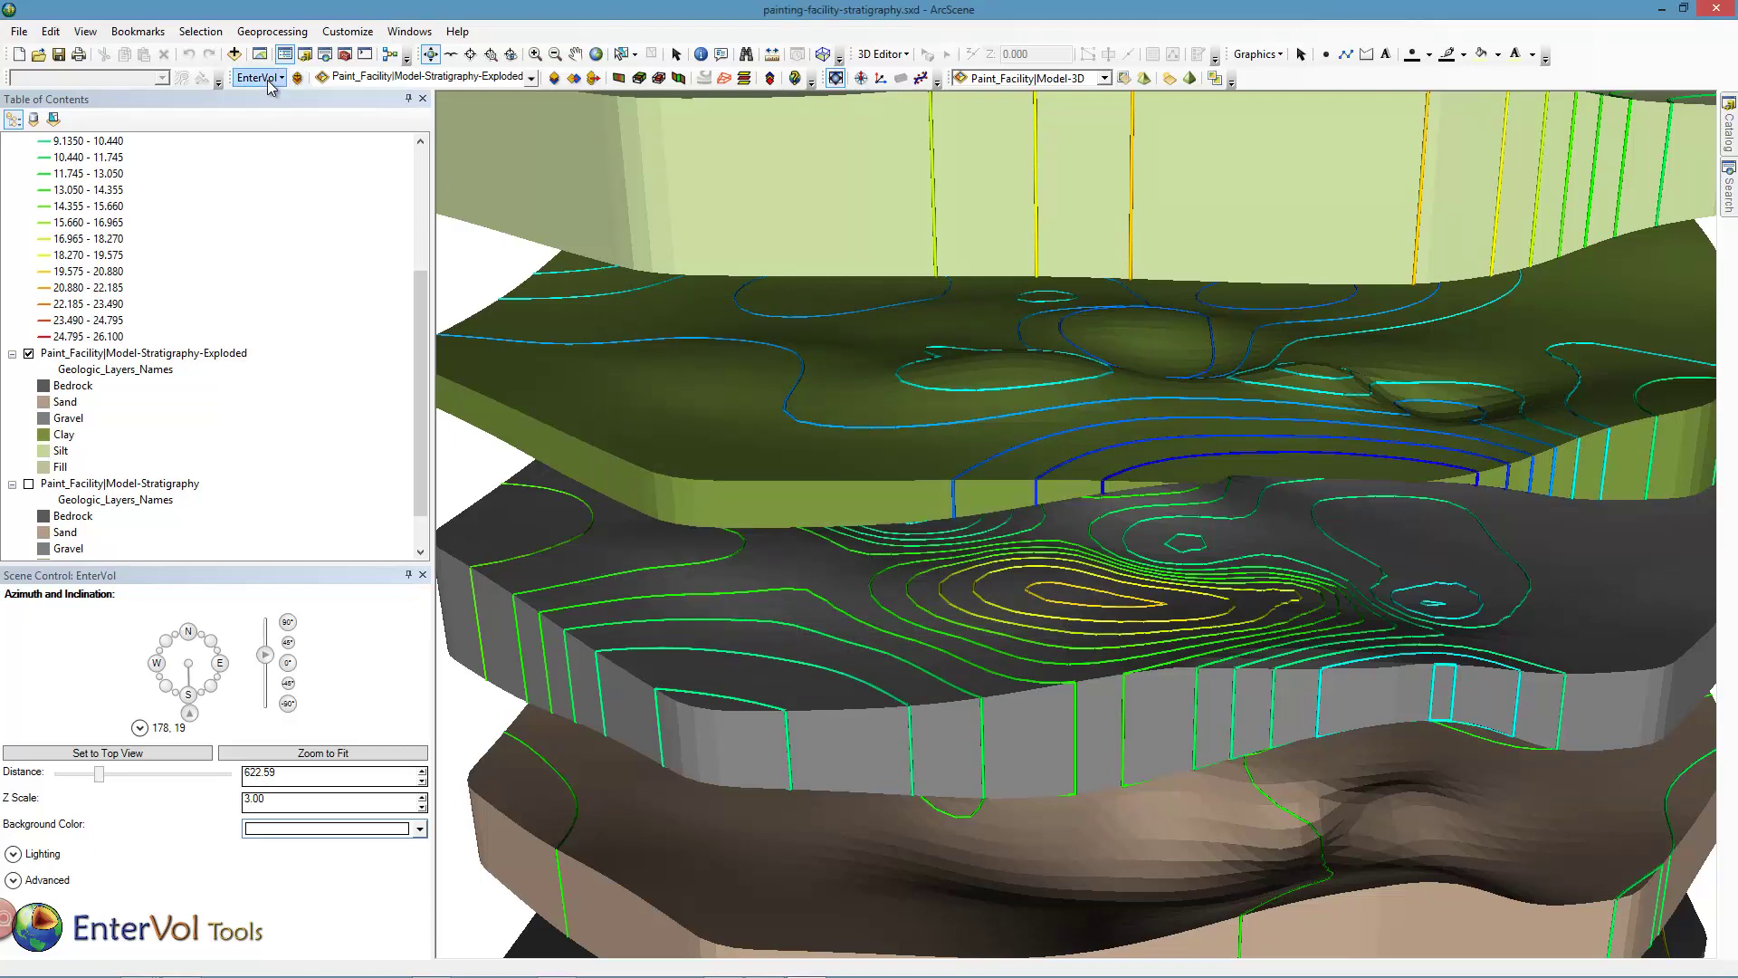
{"action": "left_click_drag", "start_coordinate": [989, 490], "coordinate": [1084, 476]}
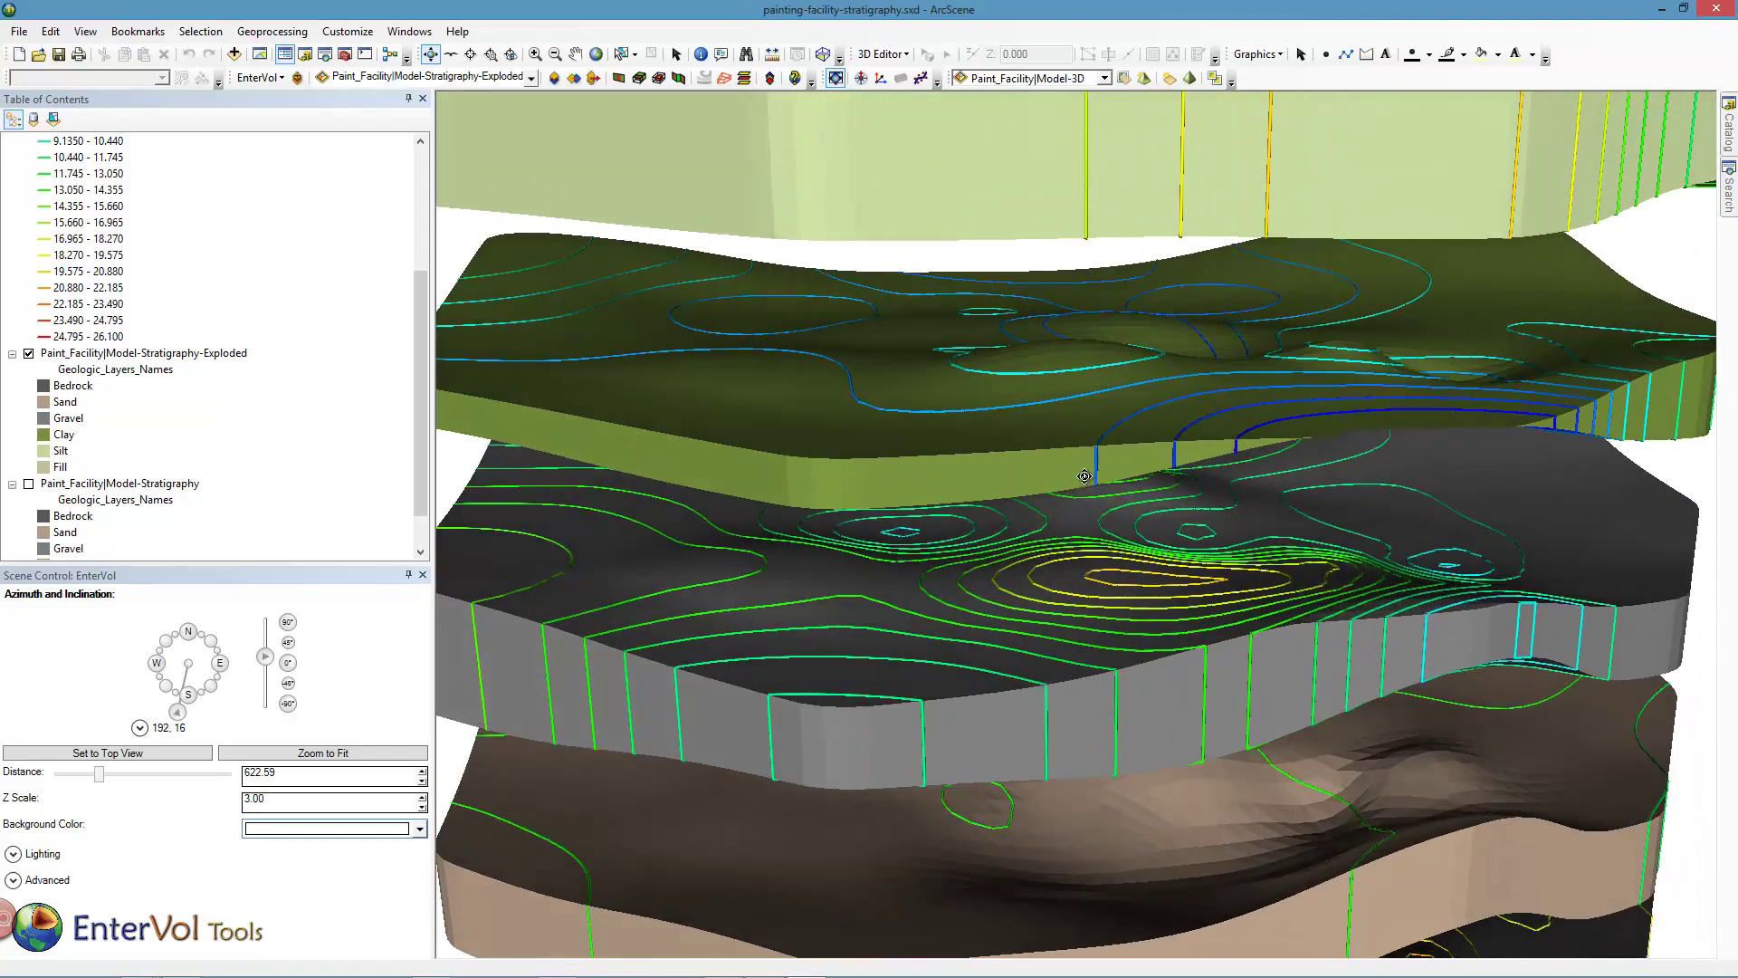
{"action": "scroll", "coordinate": [1084, 476], "scroll_direction": "up", "scroll_amount": 10}
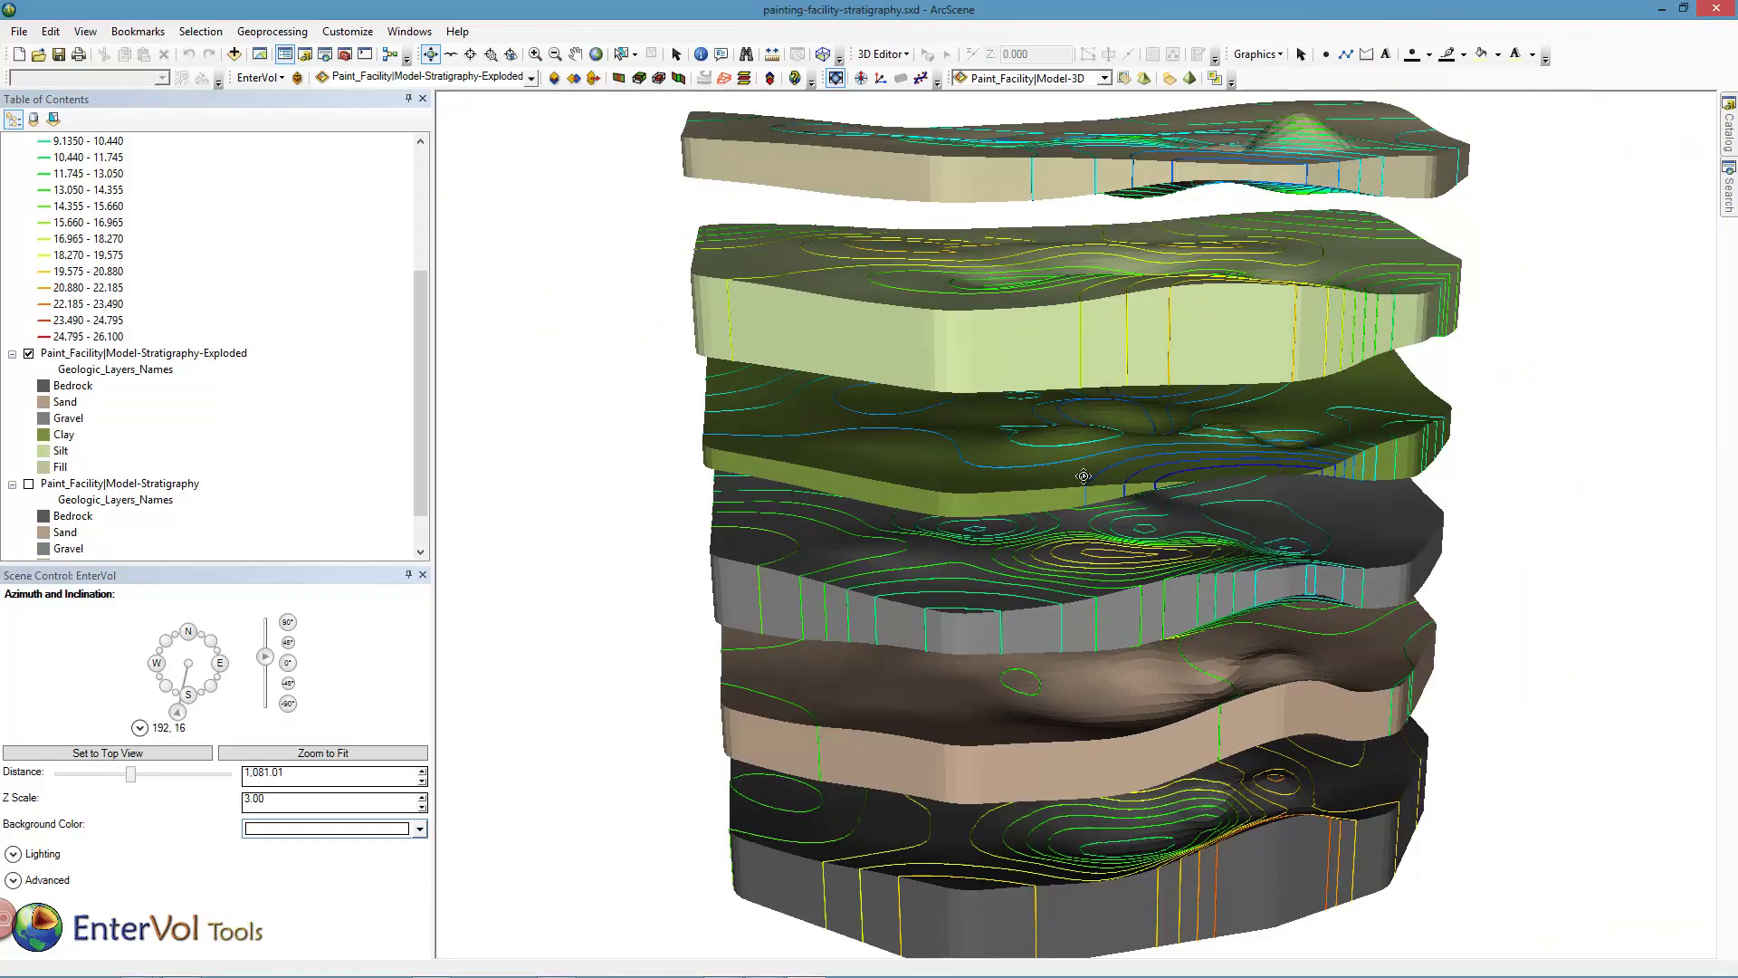
{"action": "left_click_drag", "start_coordinate": [1084, 476], "coordinate": [1170, 504]}
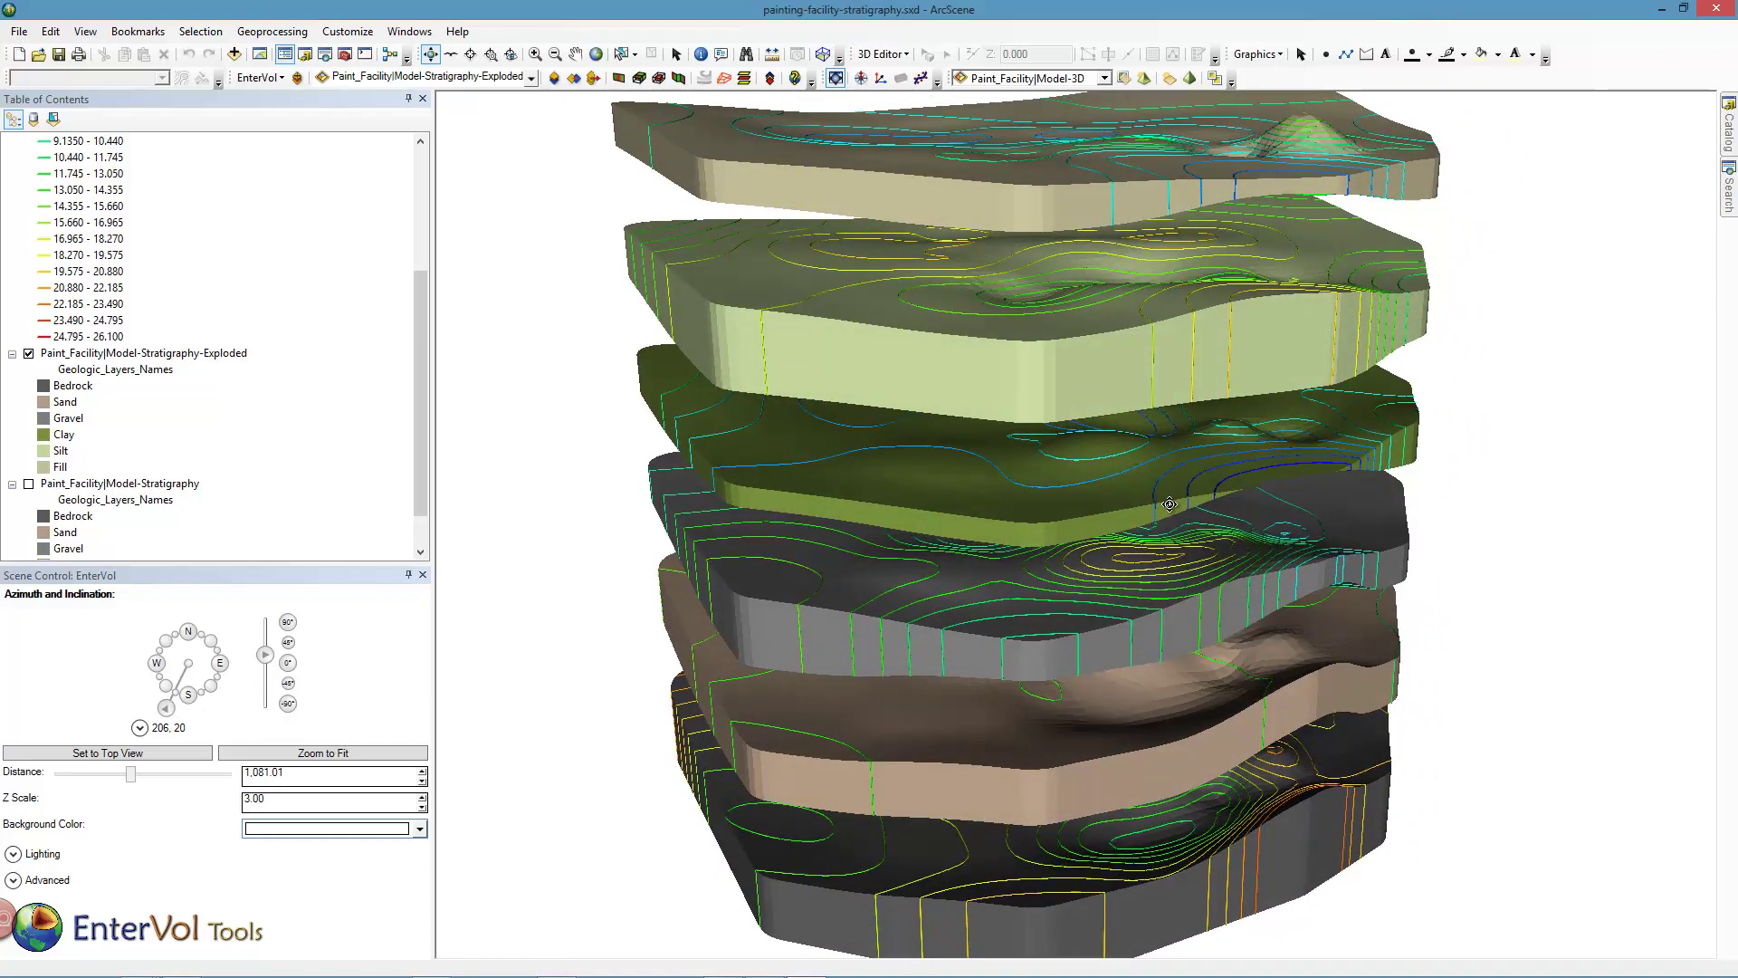